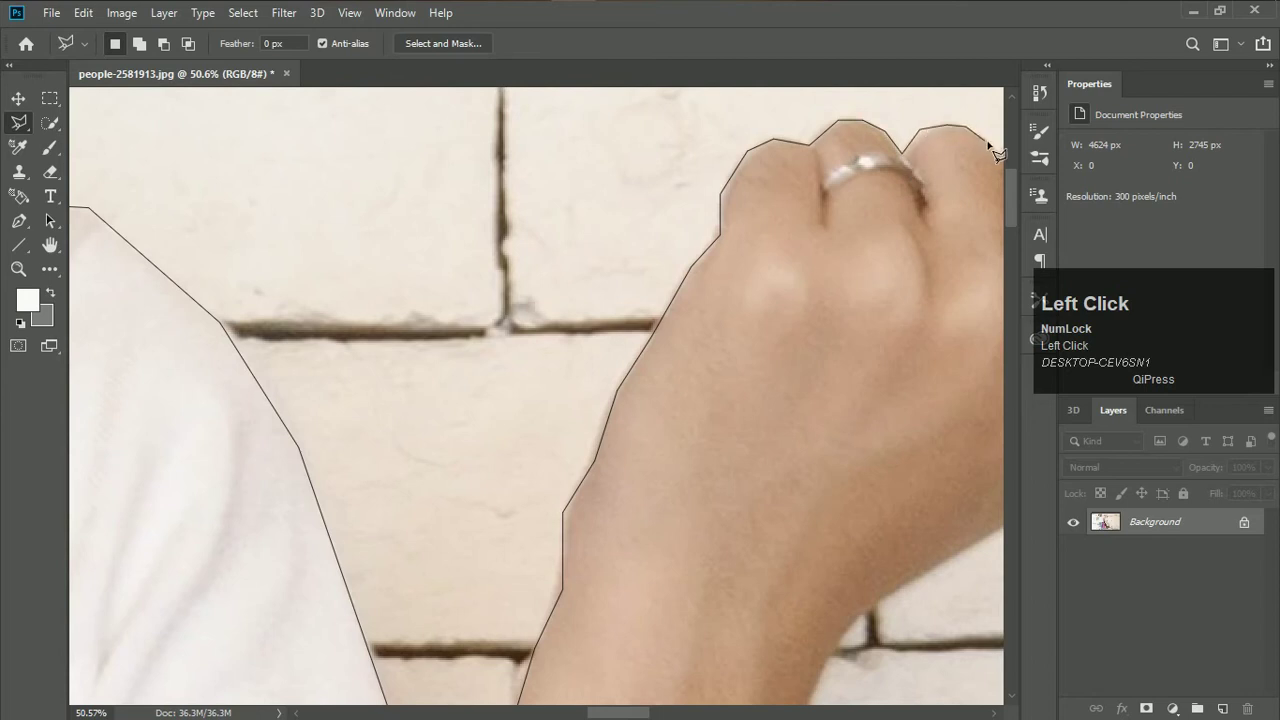
Trace the Polygonal Lasso outline around the woman's raised fist and down to the wrist
left_click(846, 135)
left_click(880, 125)
left_click(930, 119)
left_click(962, 160)
left_click(951, 276)
left_click(971, 313)
left_click(977, 348)
left_click(904, 433)
left_click(867, 498)
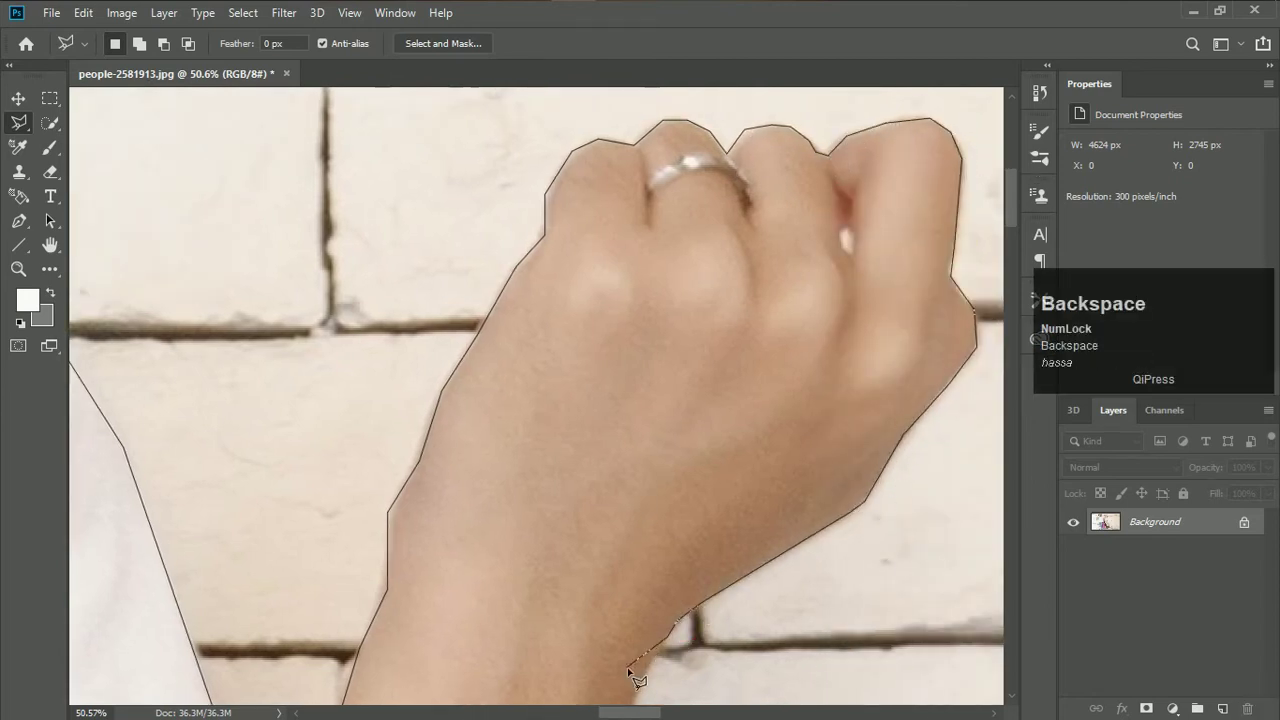
left_click(637, 680)
scroll(358, 703, "down", 3)
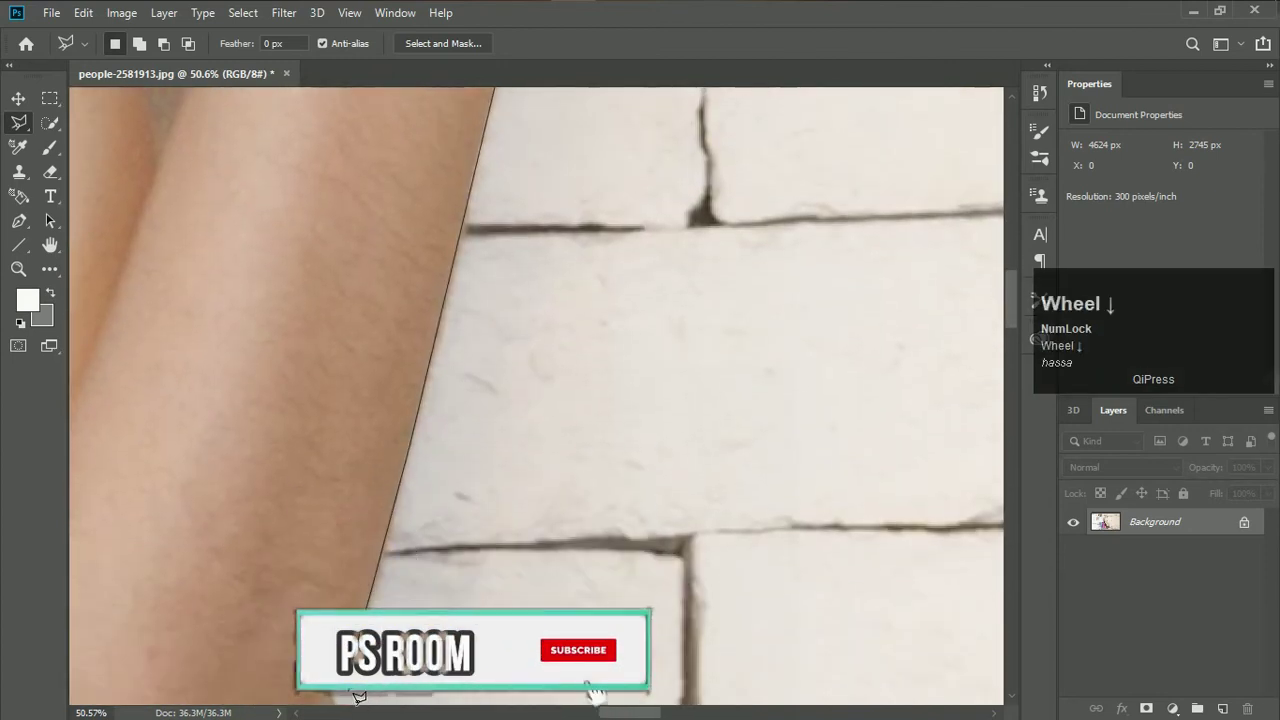
Continue the lasso outline down the forearm, past the elbow and along the bag handle to the beige bag's top corner
left_click(332, 695)
key("BackSpace")
left_click(425, 457)
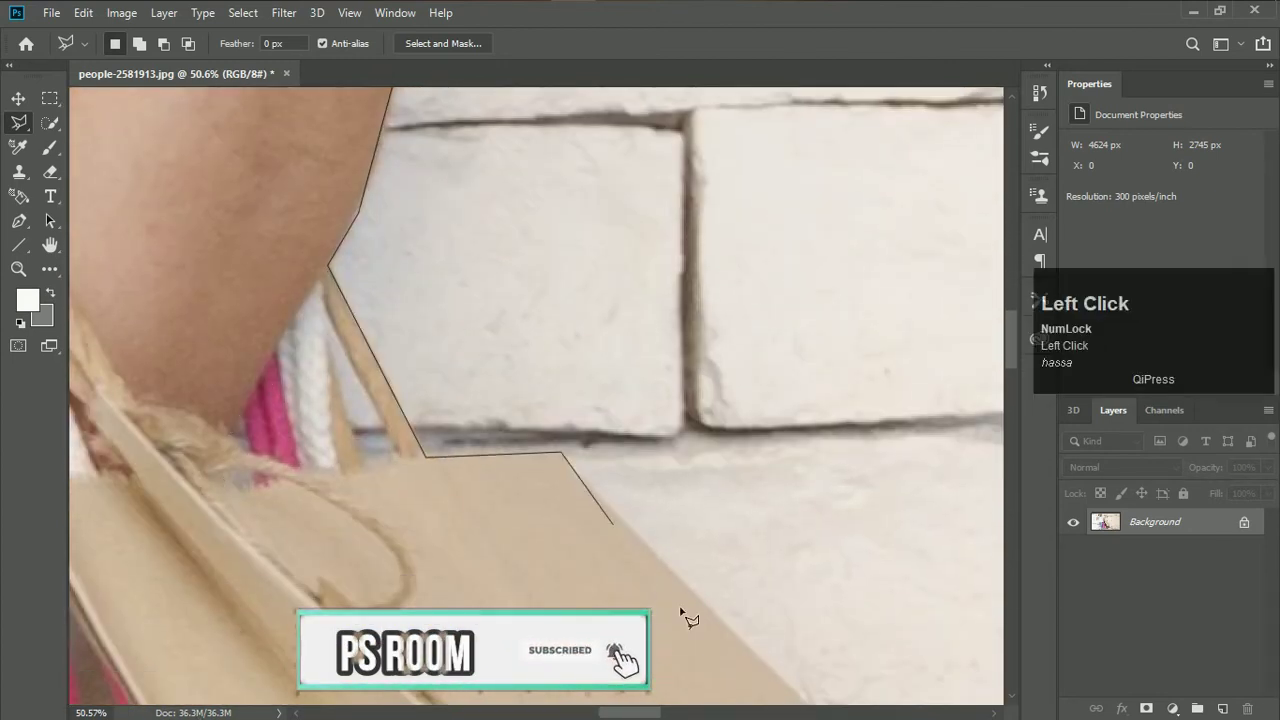
left_click(565, 460)
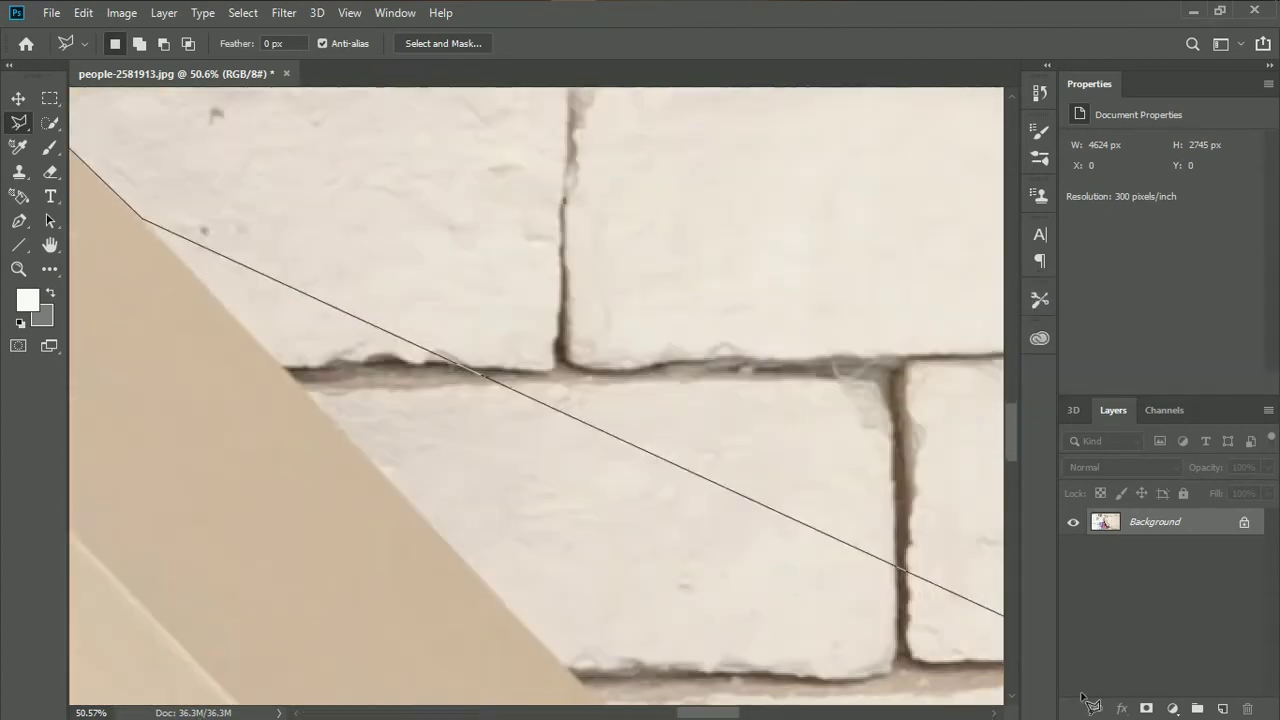
Continue the lasso outline along the beige bag's outer edge and around the dark bags' lower corners
left_click(327, 582)
left_click(350, 606)
left_click(370, 612)
left_click(509, 621)
left_click(564, 630)
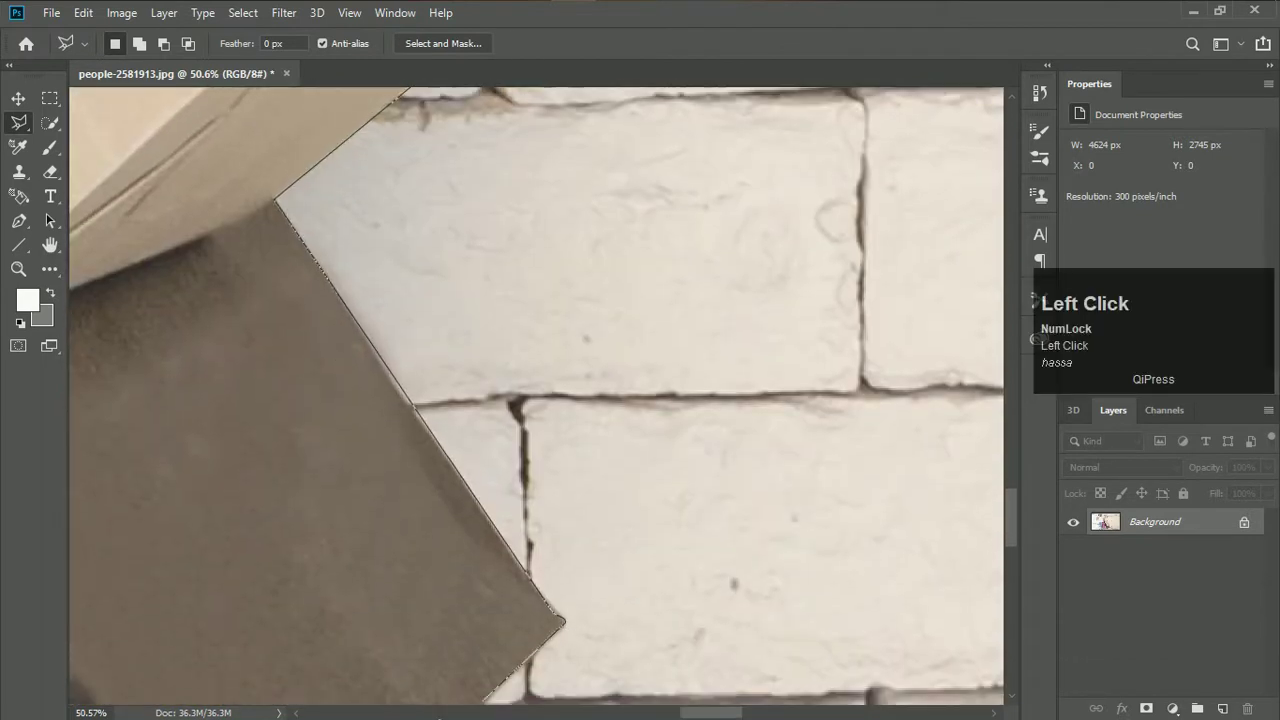
left_click(280, 630)
left_click(310, 665)
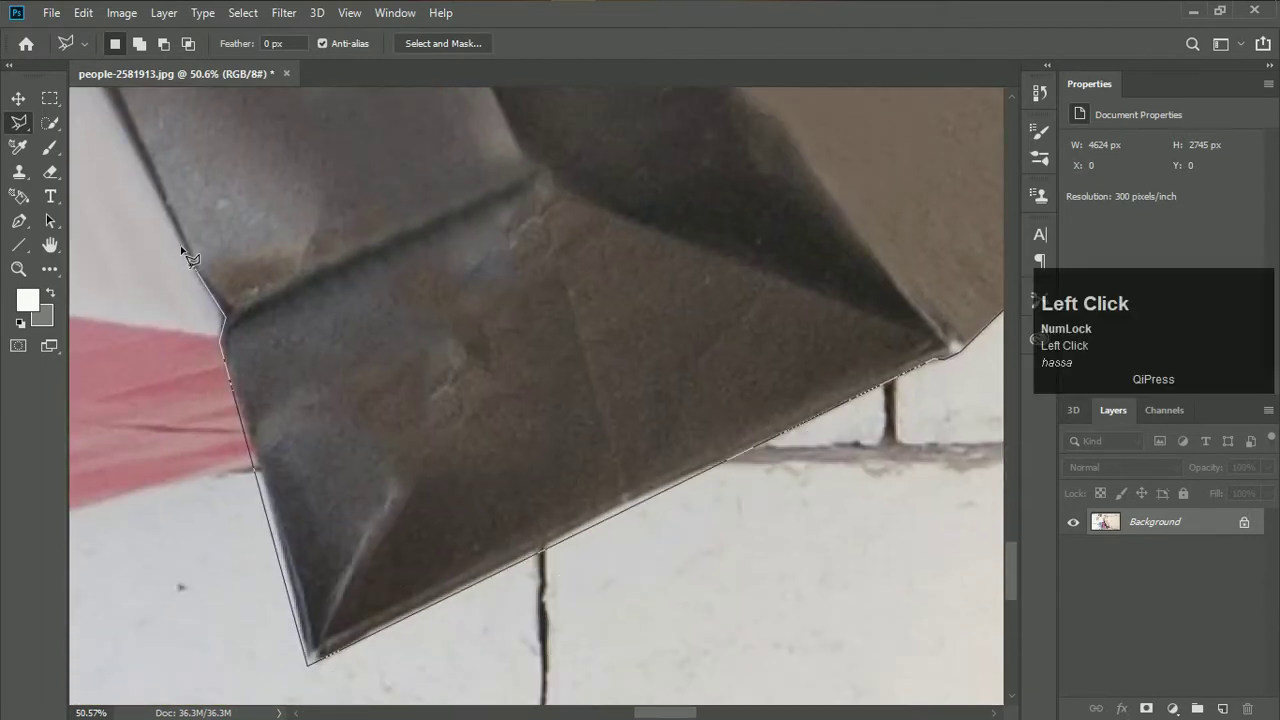
Trace the outline under the pink bag and around the jeans to the image's bottom edge, closing the selection around the woman
key("BackSpace")
left_click(625, 455)
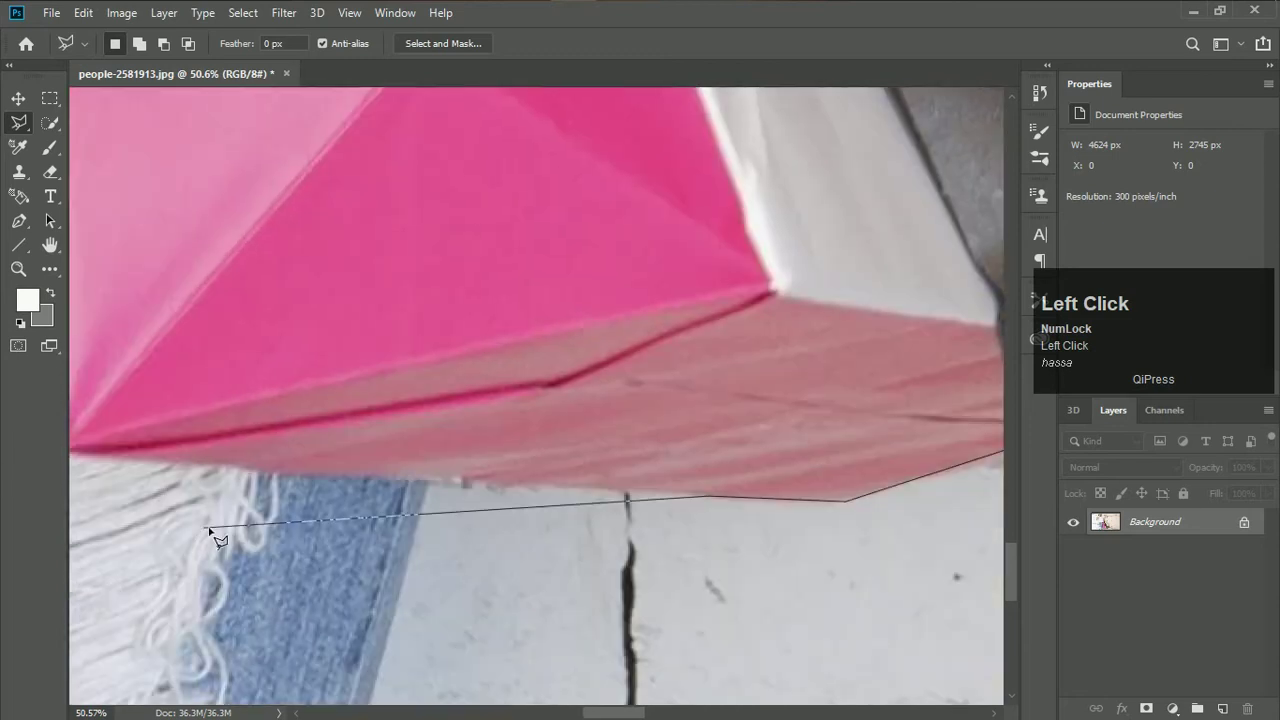
key("BackSpace")
left_click(46, 622)
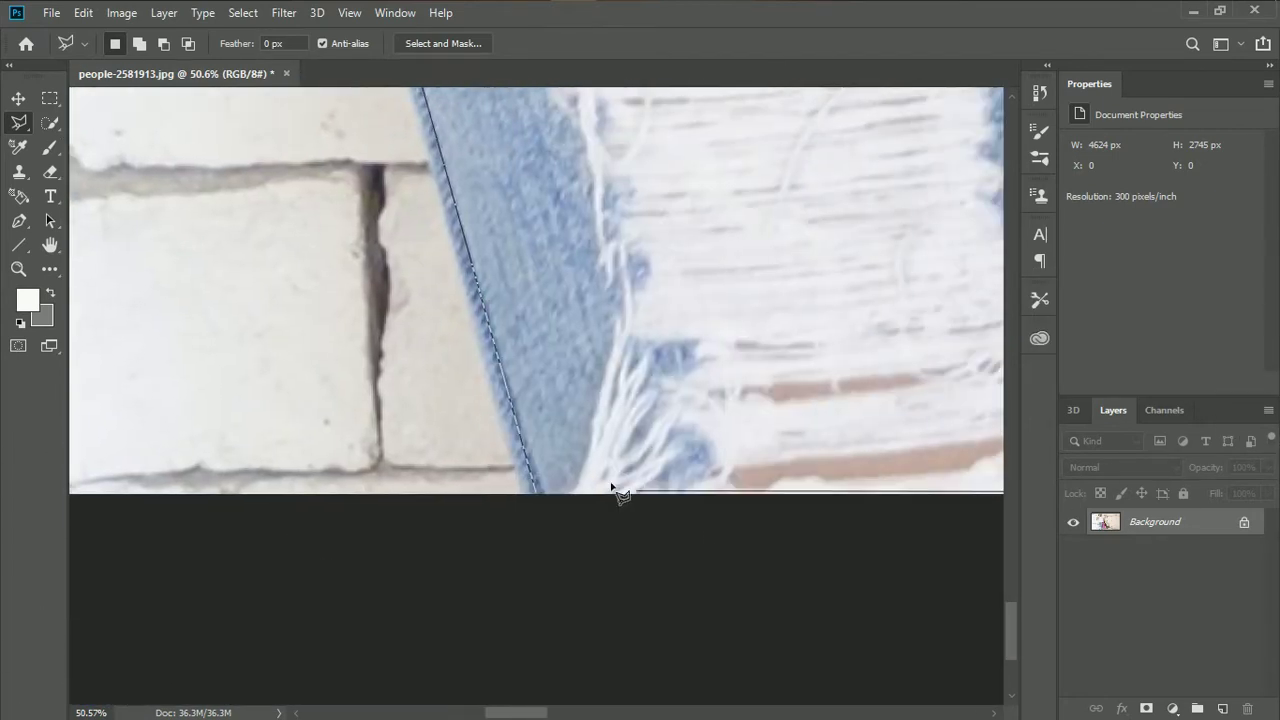
left_click(536, 493)
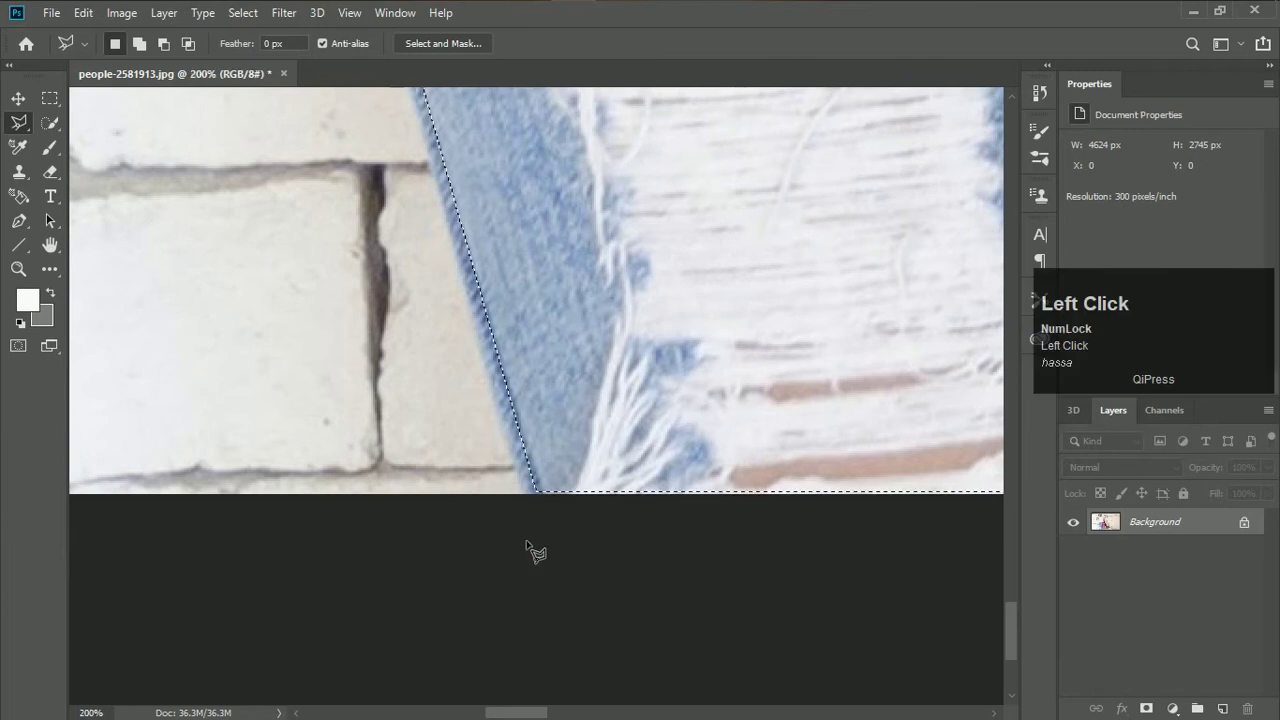
scroll(527, 543, "down", 10, "alt")
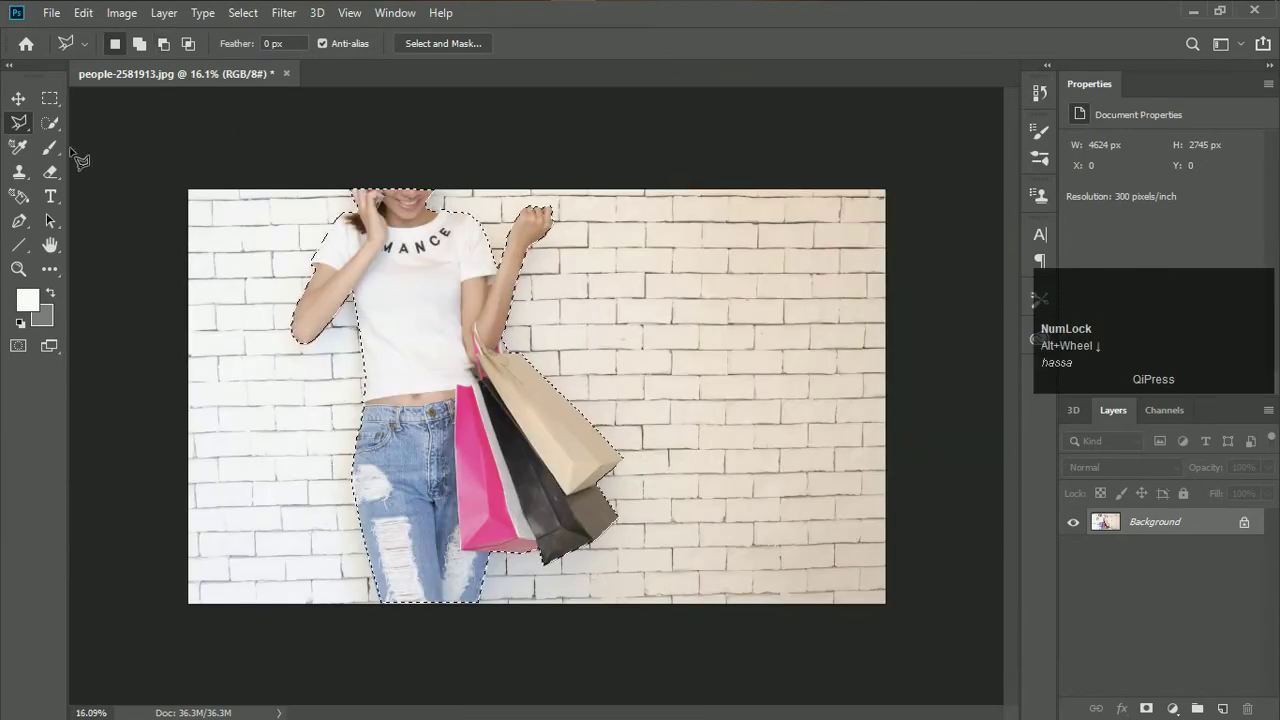
Convert the Background into a regular layer, copy the selected woman to a new layer and duplicate that layer
left_click(18, 98)
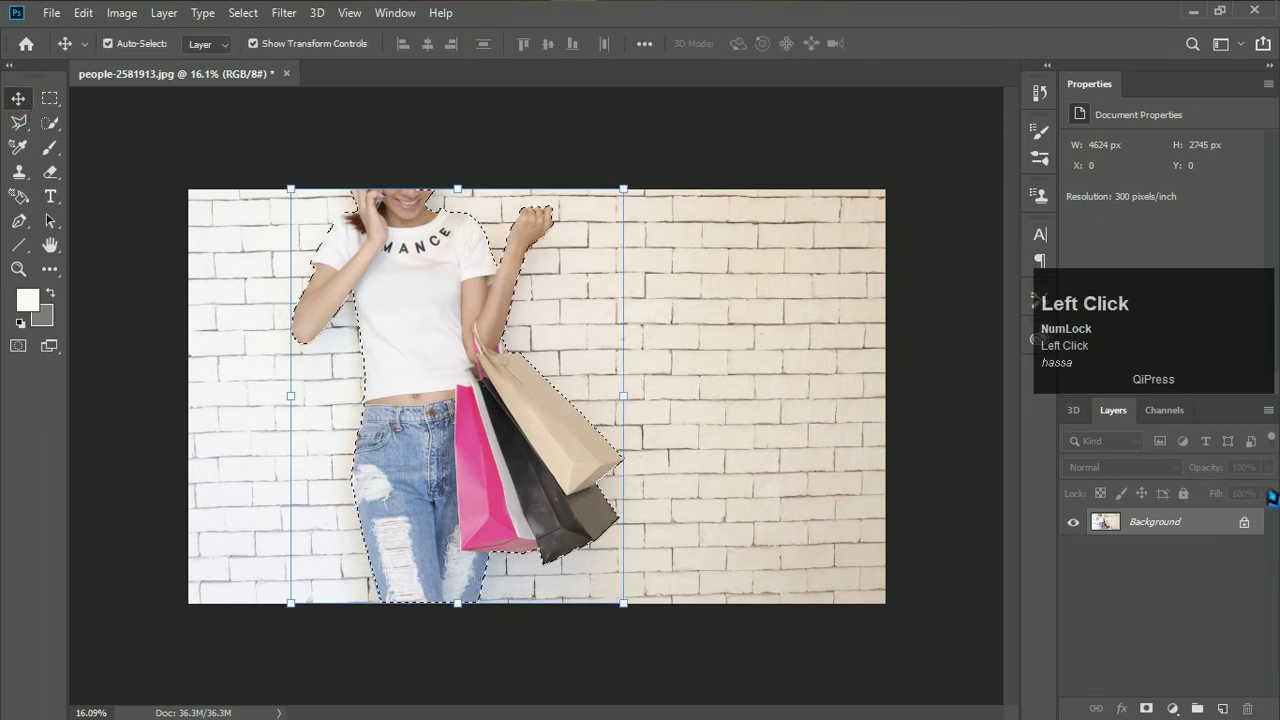
key("ctrl+z")
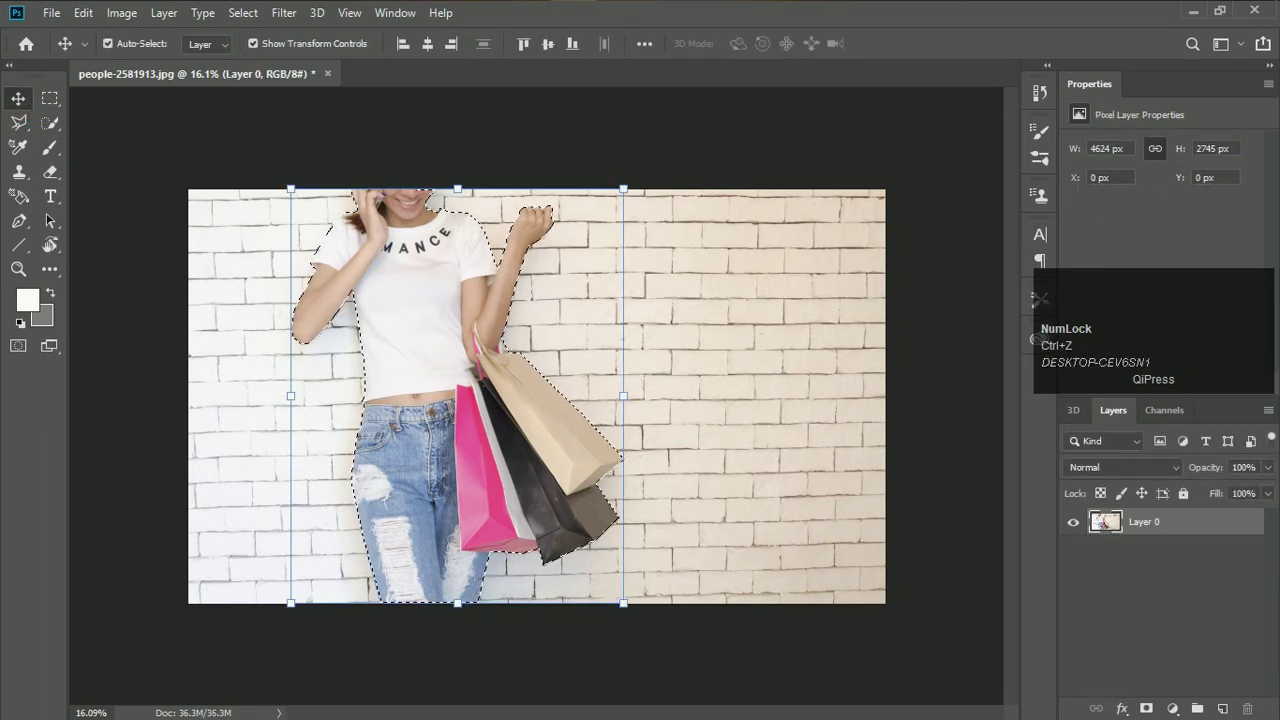
key("ctrl+j")
key("ctrl+j")
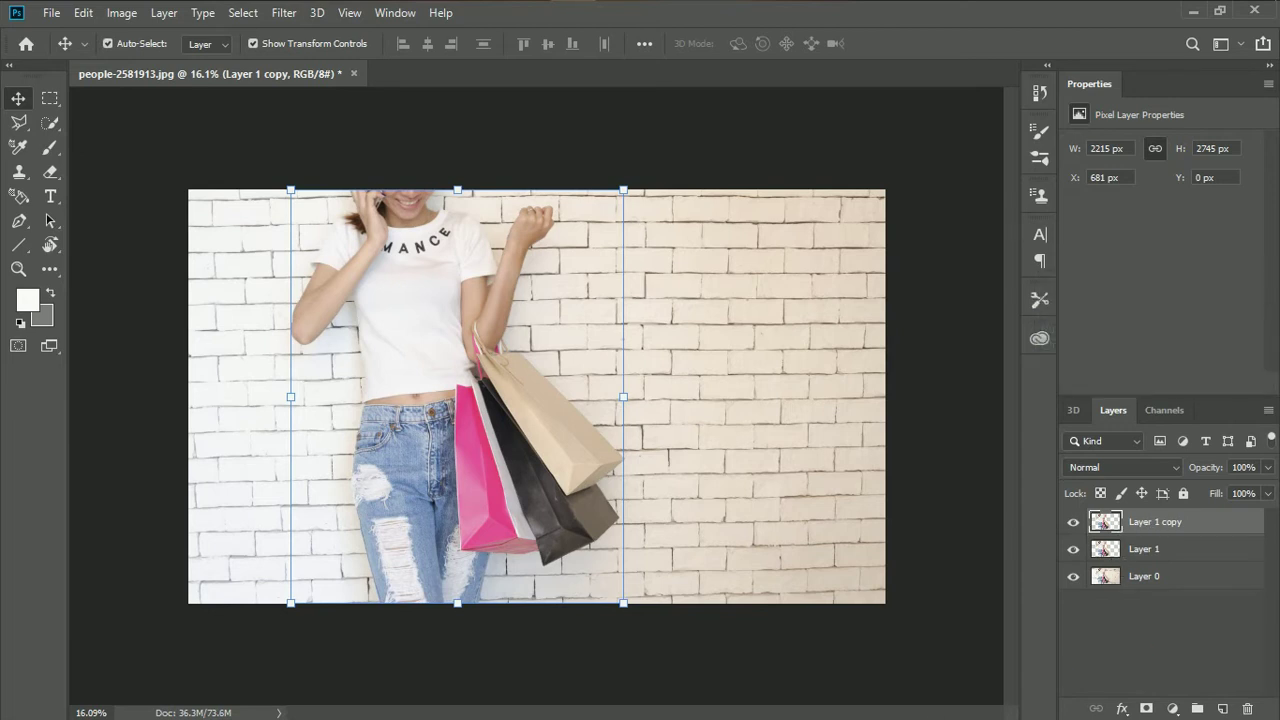
Move the duplicate woman horizontally to the image's right edge, at X 2409 px, and place Layer 1 copy beneath Layer 1
left_click_drag(492, 433, 652, 441)
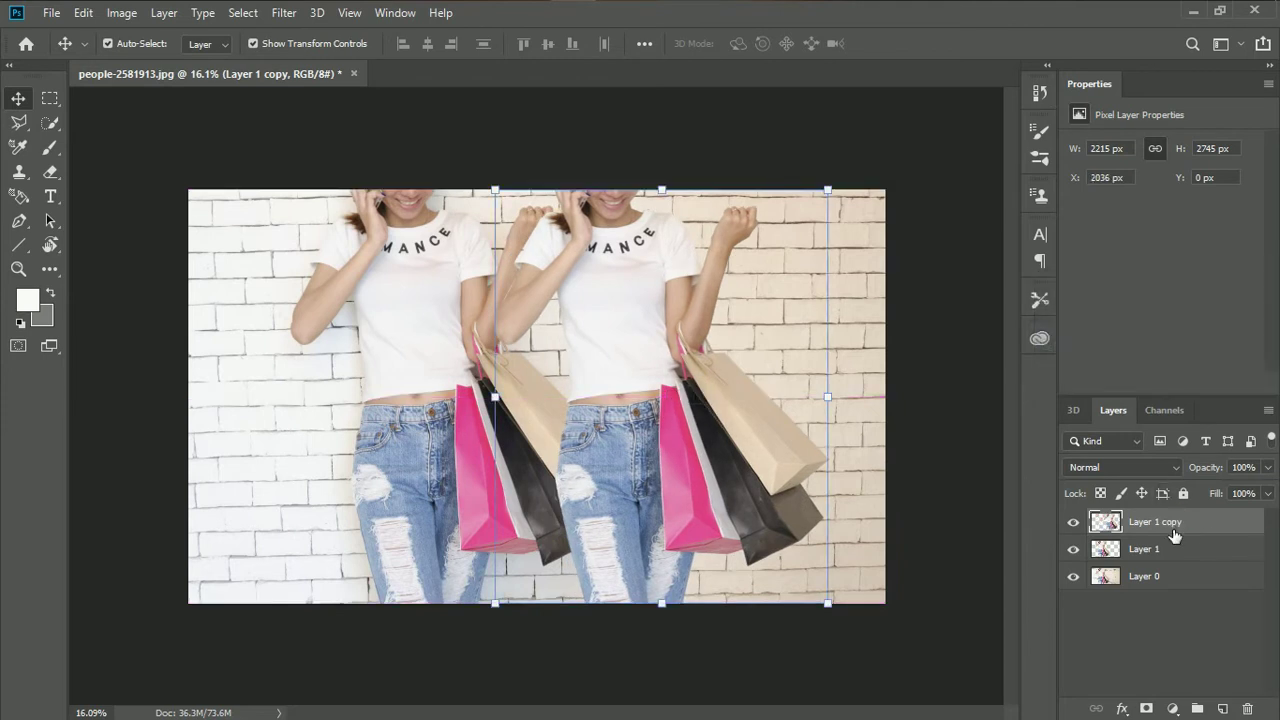
left_click_drag(1180, 520, 1157, 553)
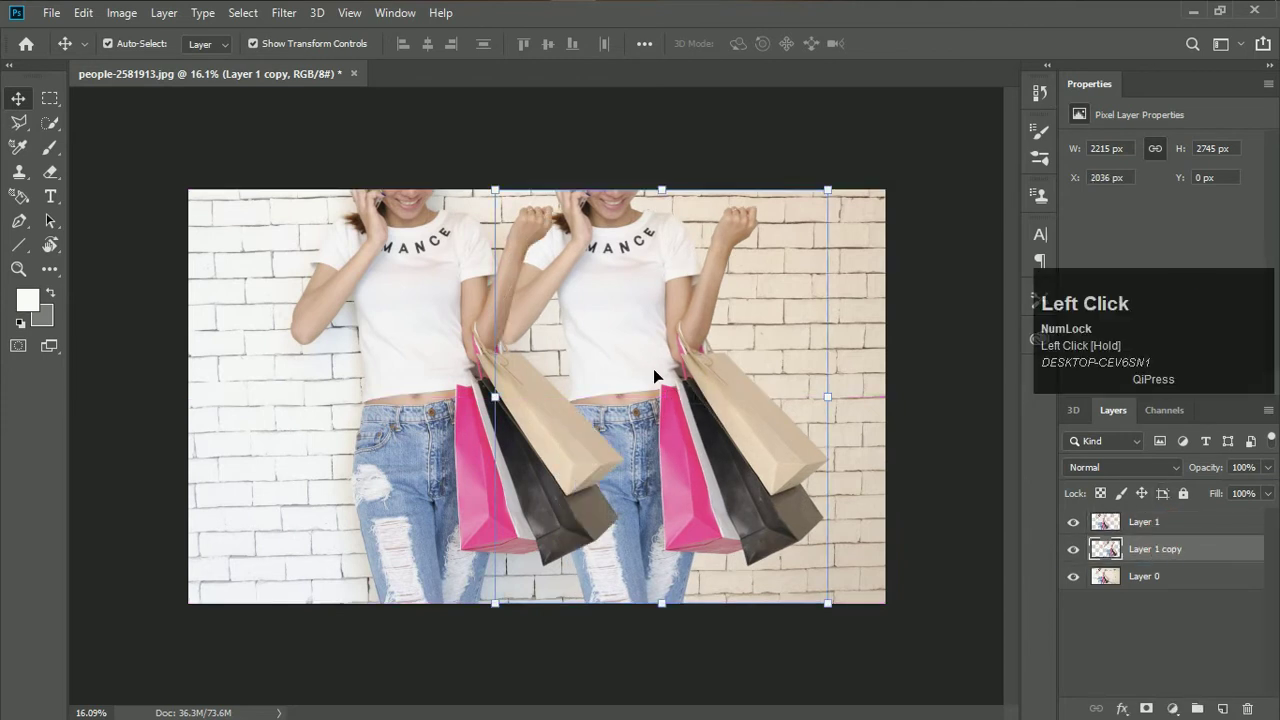
left_click_drag(603, 355, 652, 357)
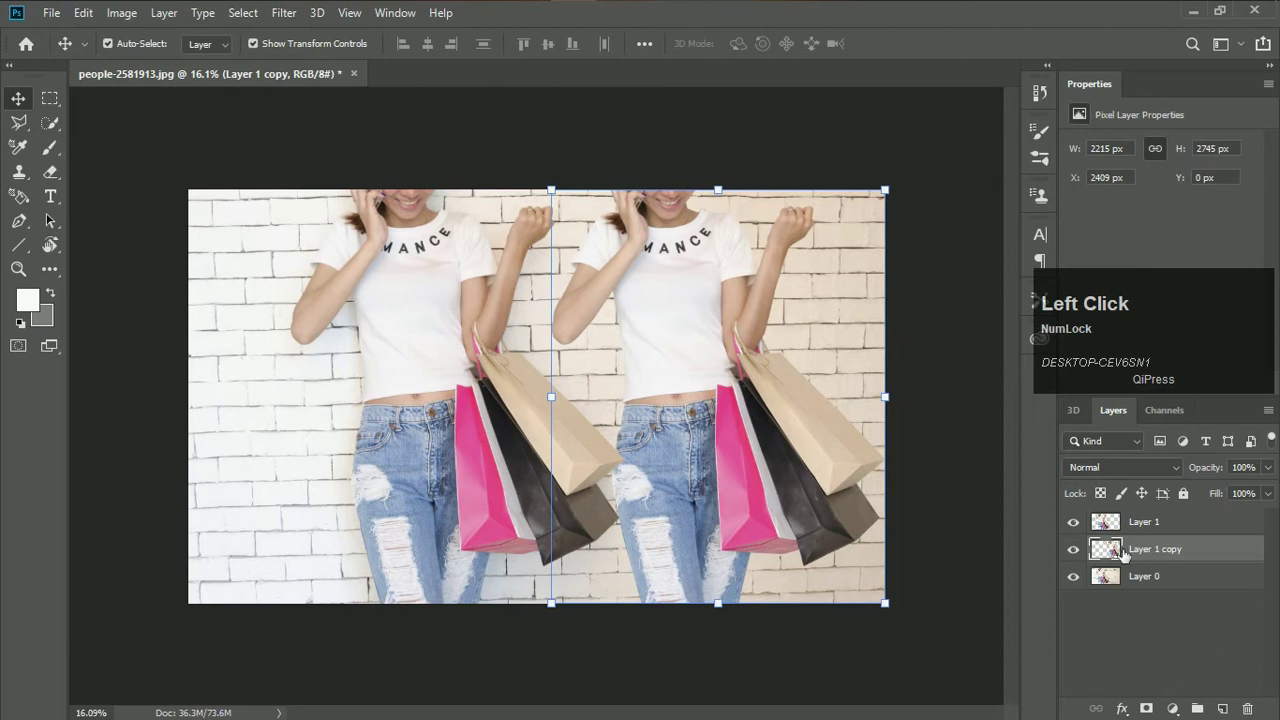
Add a Hue/Saturation adjustment masked to the Layer 1 copy woman, with saturation at +43
left_click(1105, 549, "ctrl")
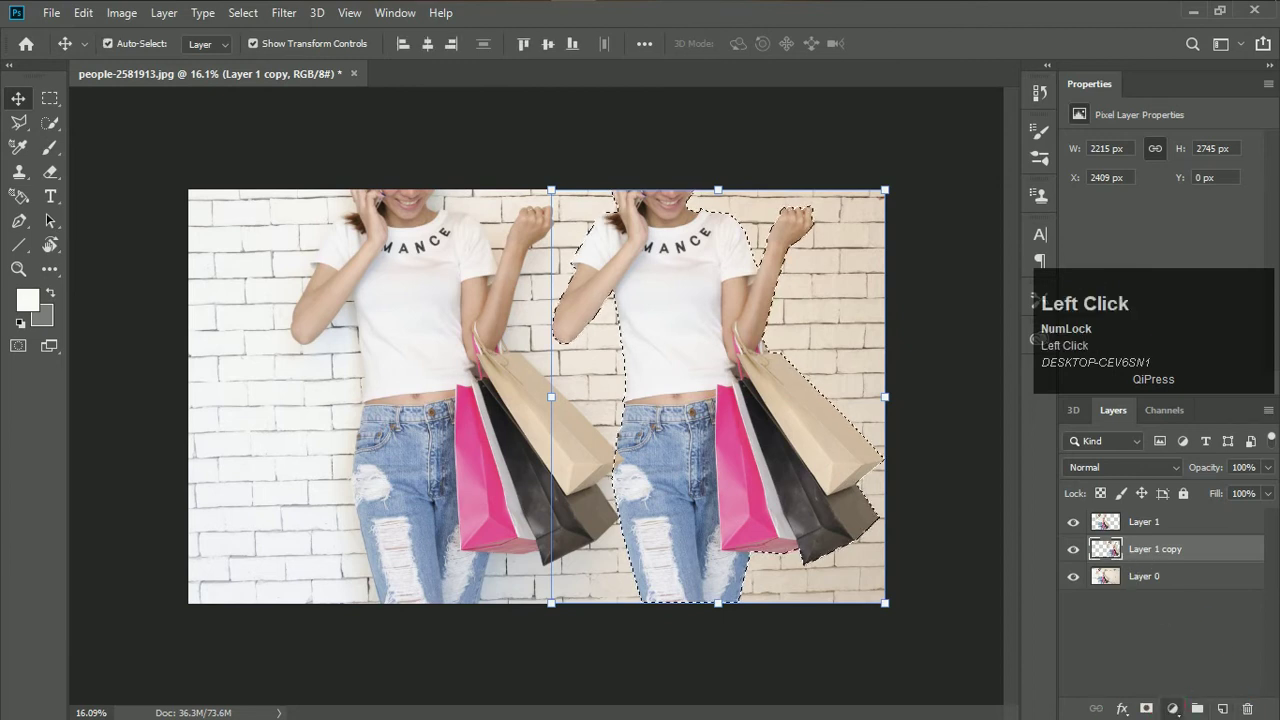
left_click(1172, 709)
left_click(1201, 524)
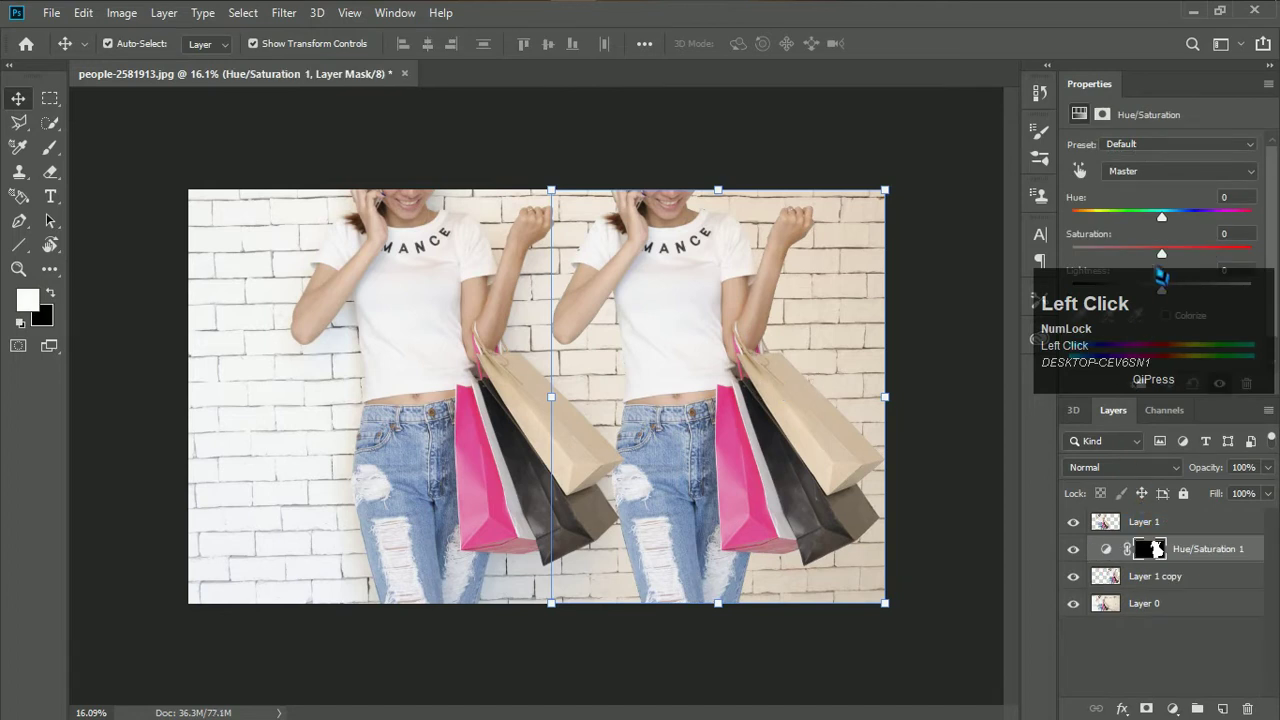
left_click_drag(1176, 262, 1188, 260)
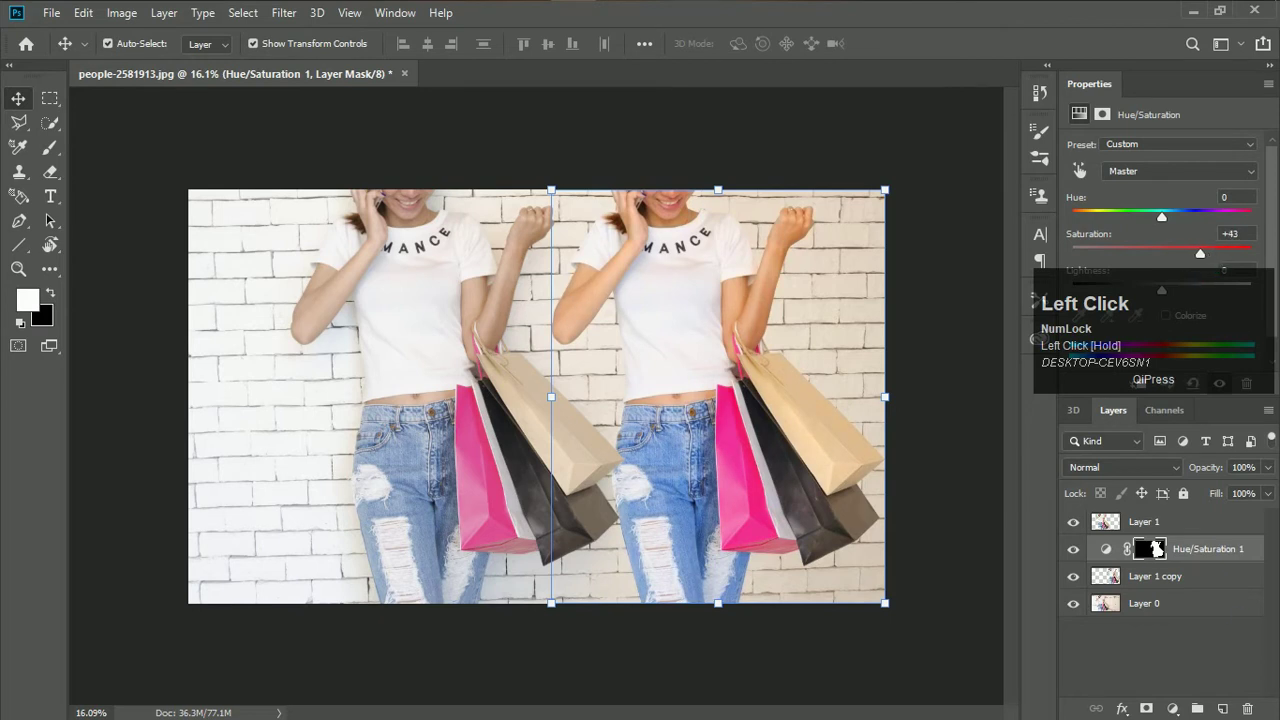
Add a Vibrance adjustment layer using the same mask selection, with vibrance at +69
left_click(1157, 548, "ctrl")
left_click(1172, 708)
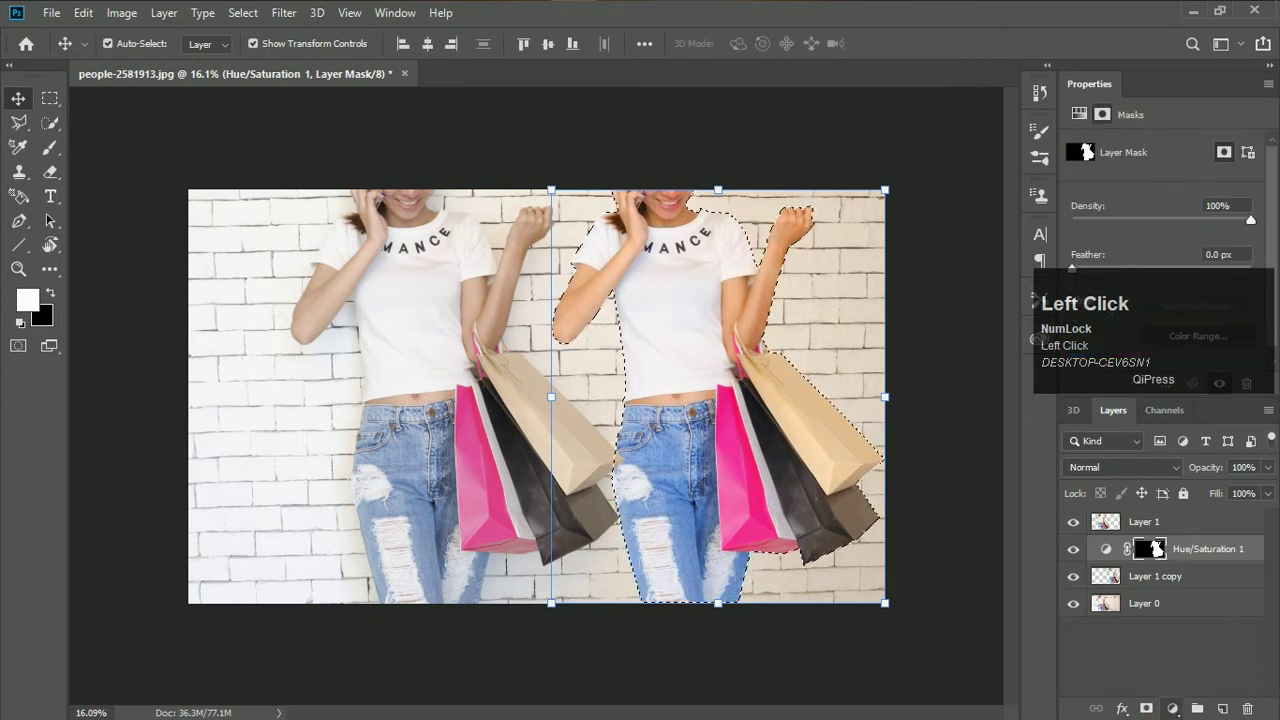
left_click(1170, 513)
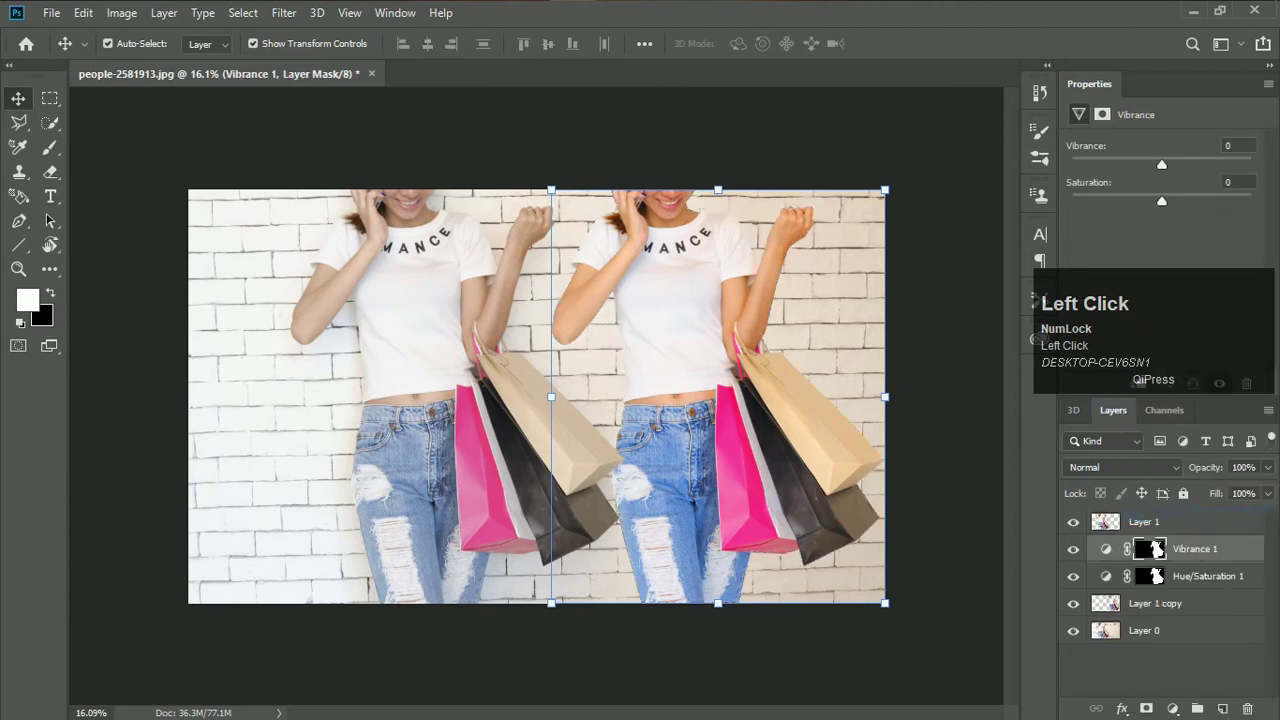
left_click_drag(1180, 180, 1240, 173)
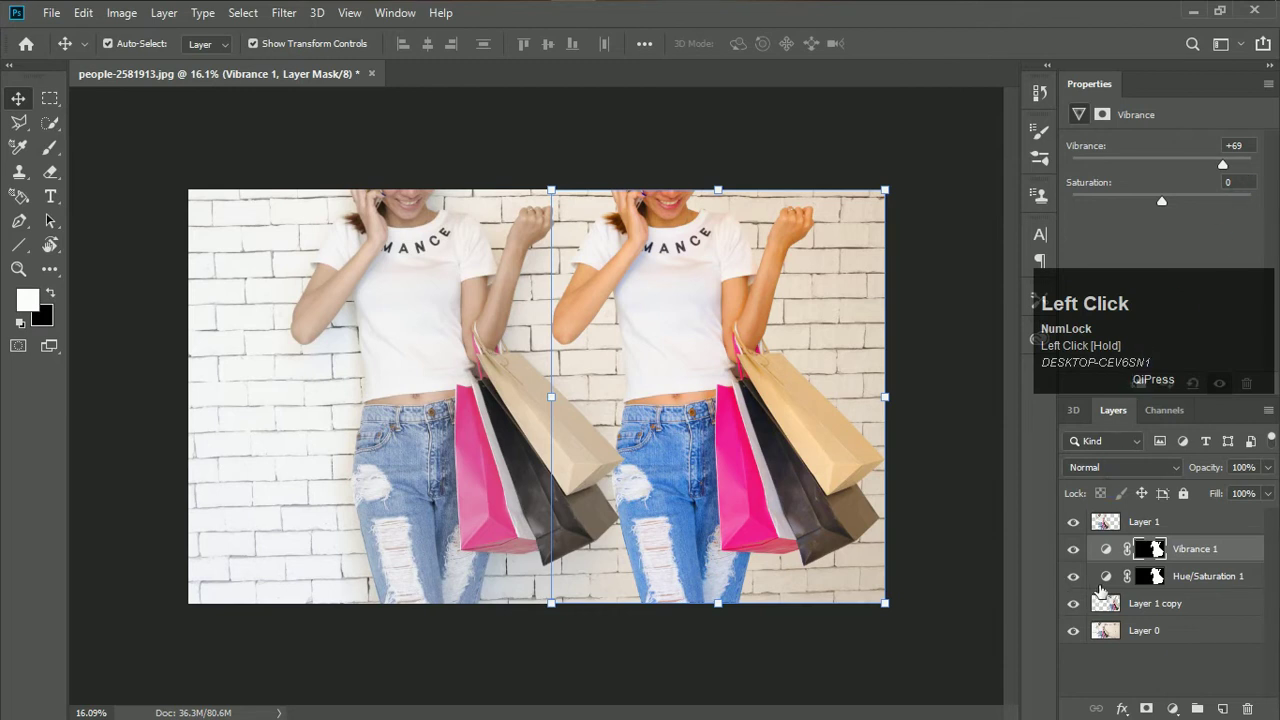
Add a Curves adjustment masked to the duplicate woman and move its shadow point to input 48, output 23
left_click(1155, 548, "ctrl")
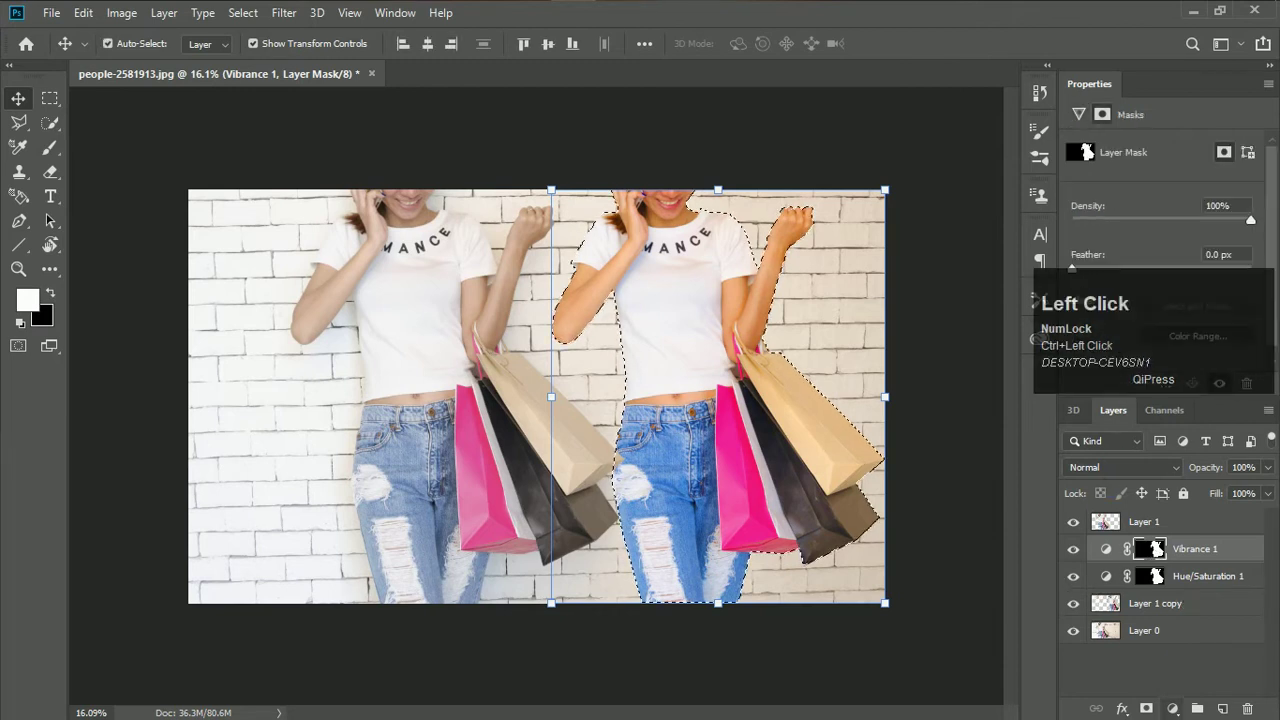
left_click(1172, 708)
left_click(1190, 486)
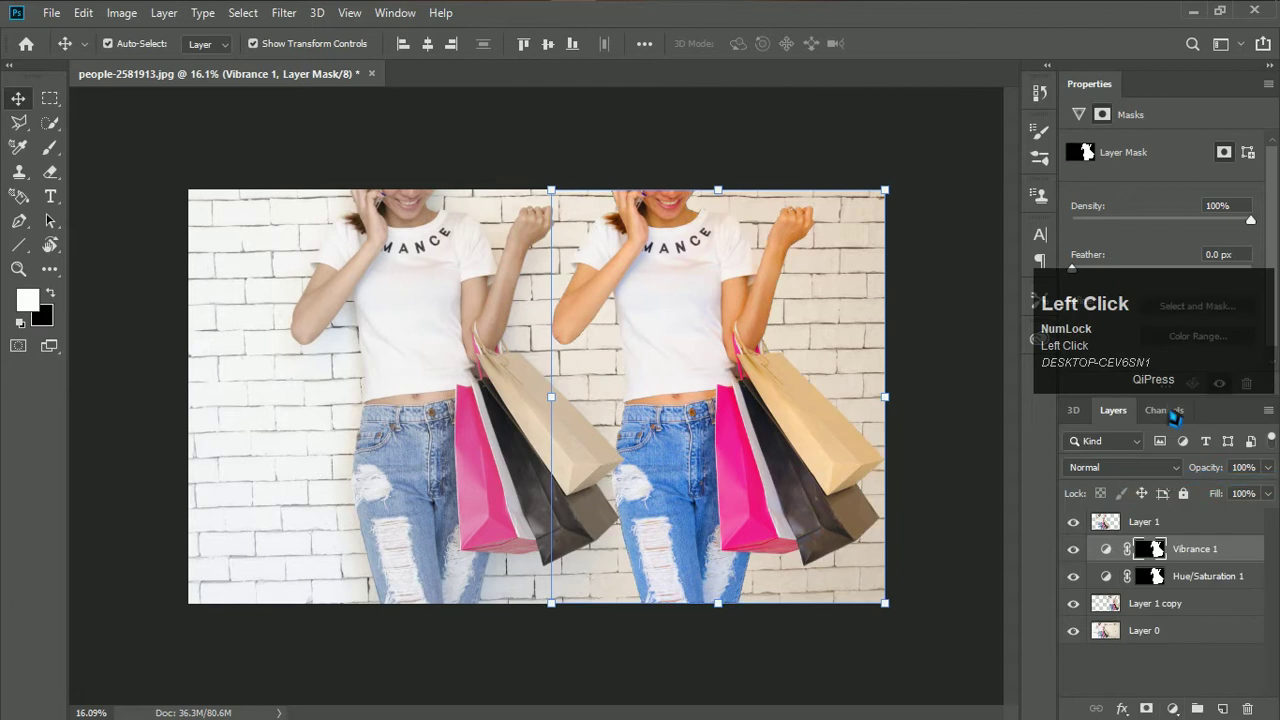
left_click_drag(1243, 320, 1265, 352)
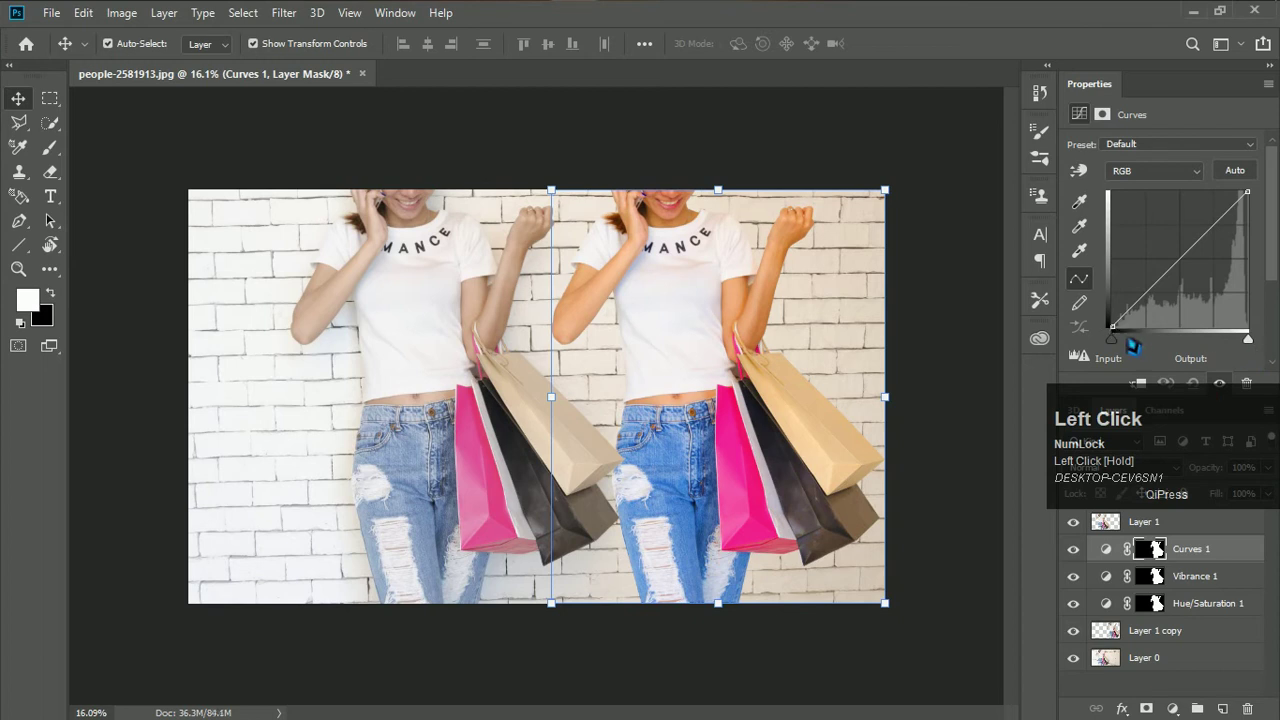
left_click_drag(1120, 330, 1144, 318)
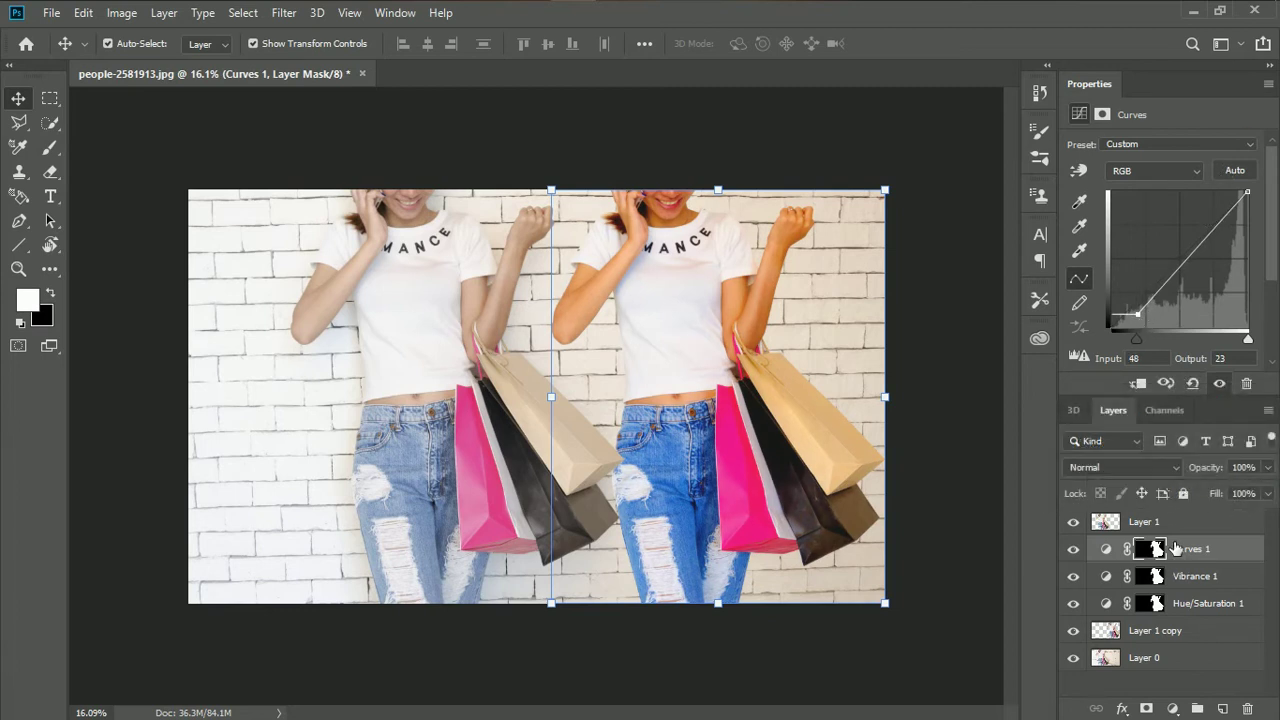
Merge the Curves, Vibrance and Hue/Saturation adjustment layers with Layer 1 copy into one layer
left_click(550, 389)
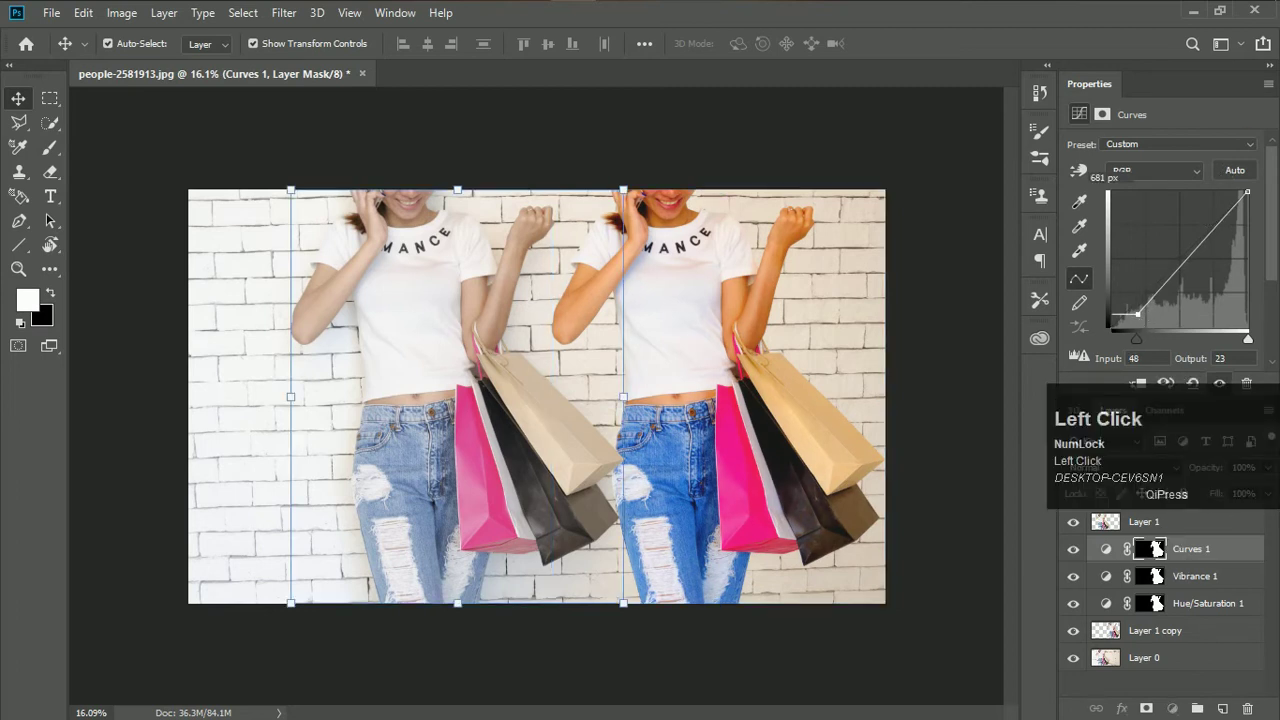
left_click(1175, 560)
left_click(1190, 576, "ctrl")
left_click(1195, 603, "ctrl")
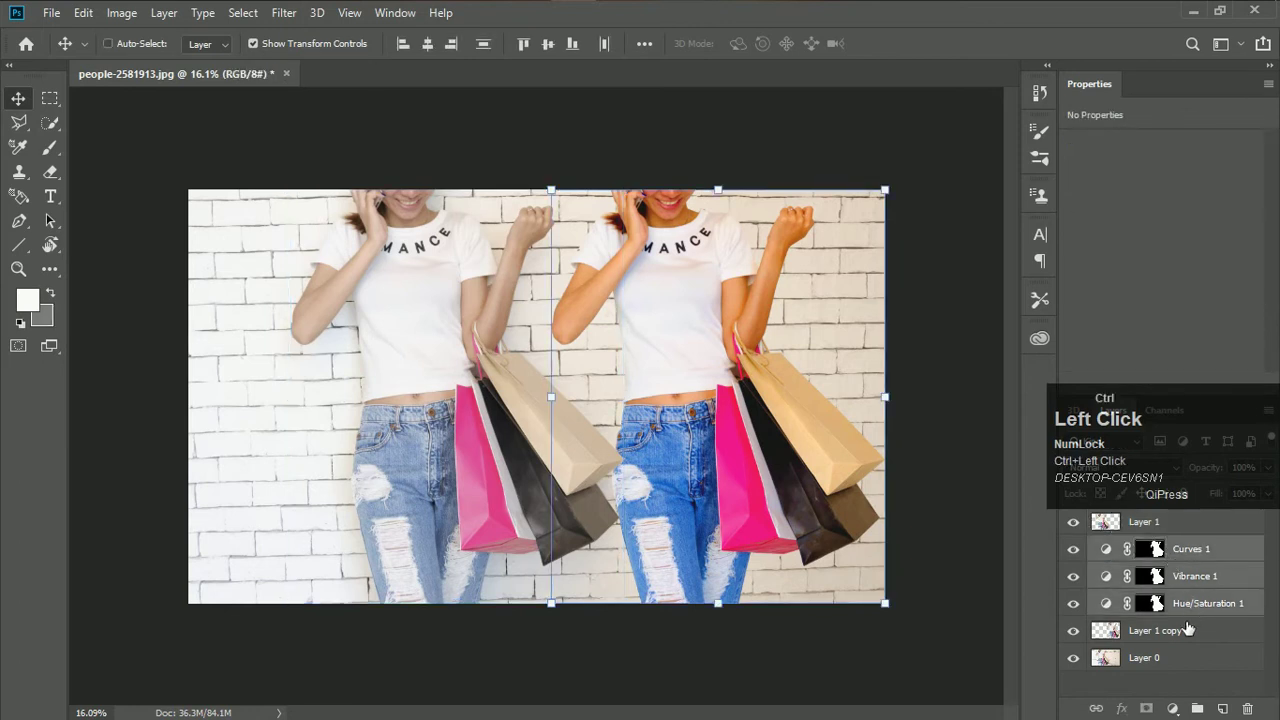
left_click(1187, 631, "ctrl")
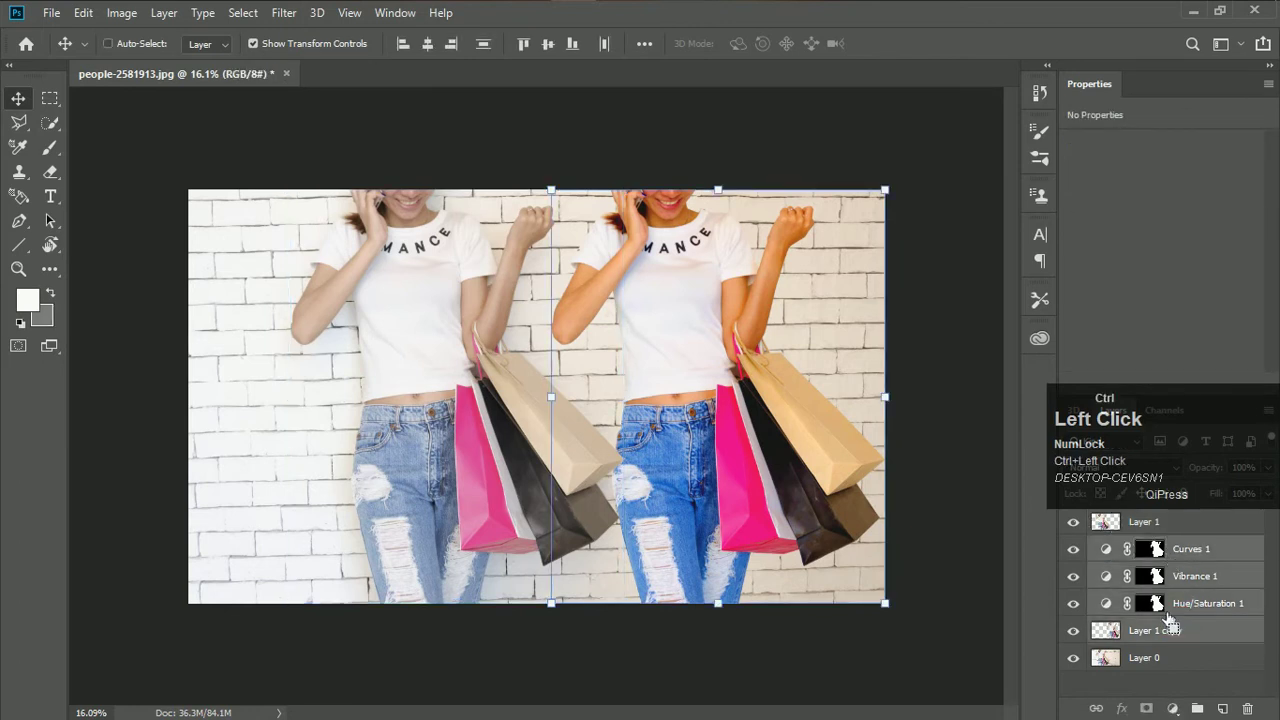
key("ctrl+e")
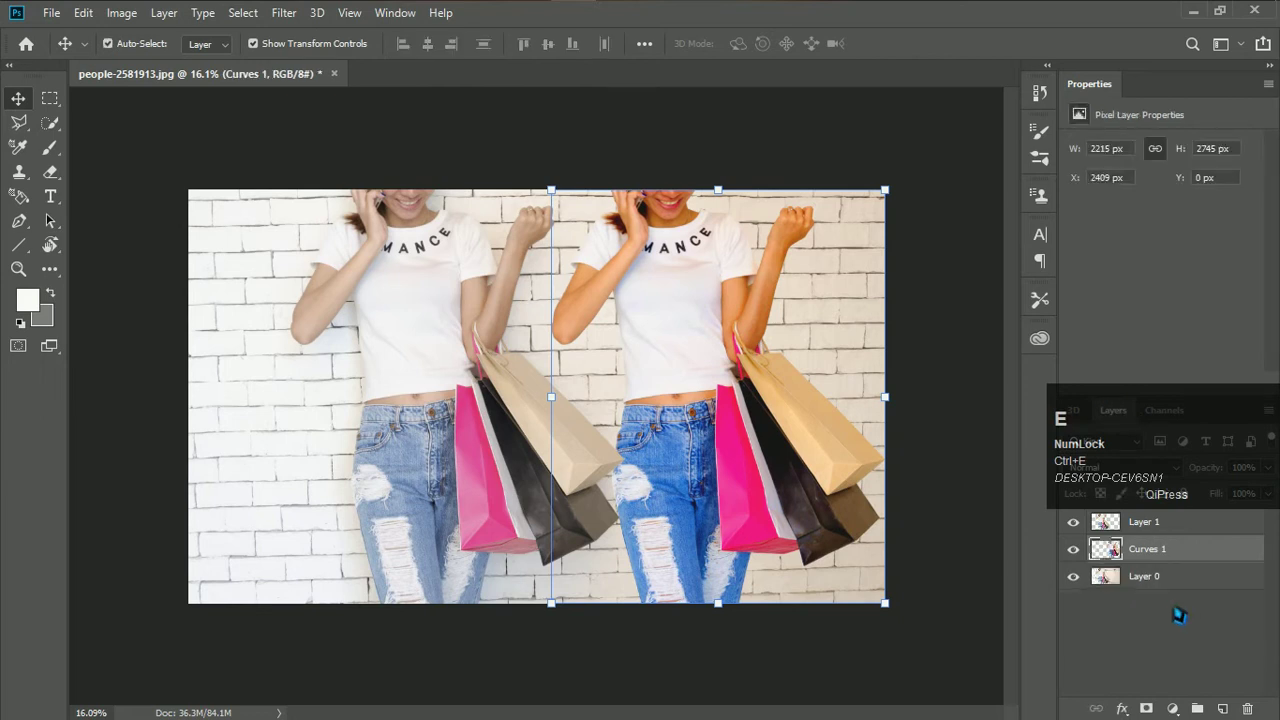
Set the merged duplicate's blend mode to Darken and move it left to about X 2161 px
left_click_drag(1187, 484, 1195, 335)
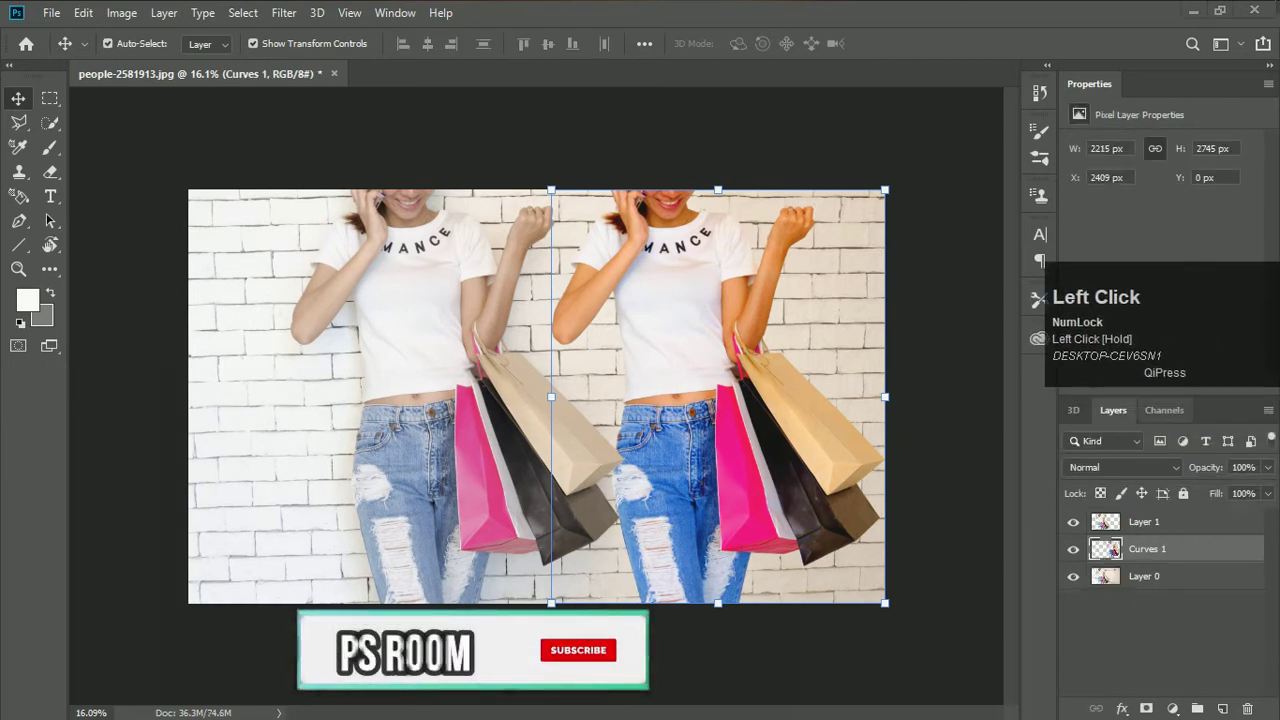
left_click(1170, 467)
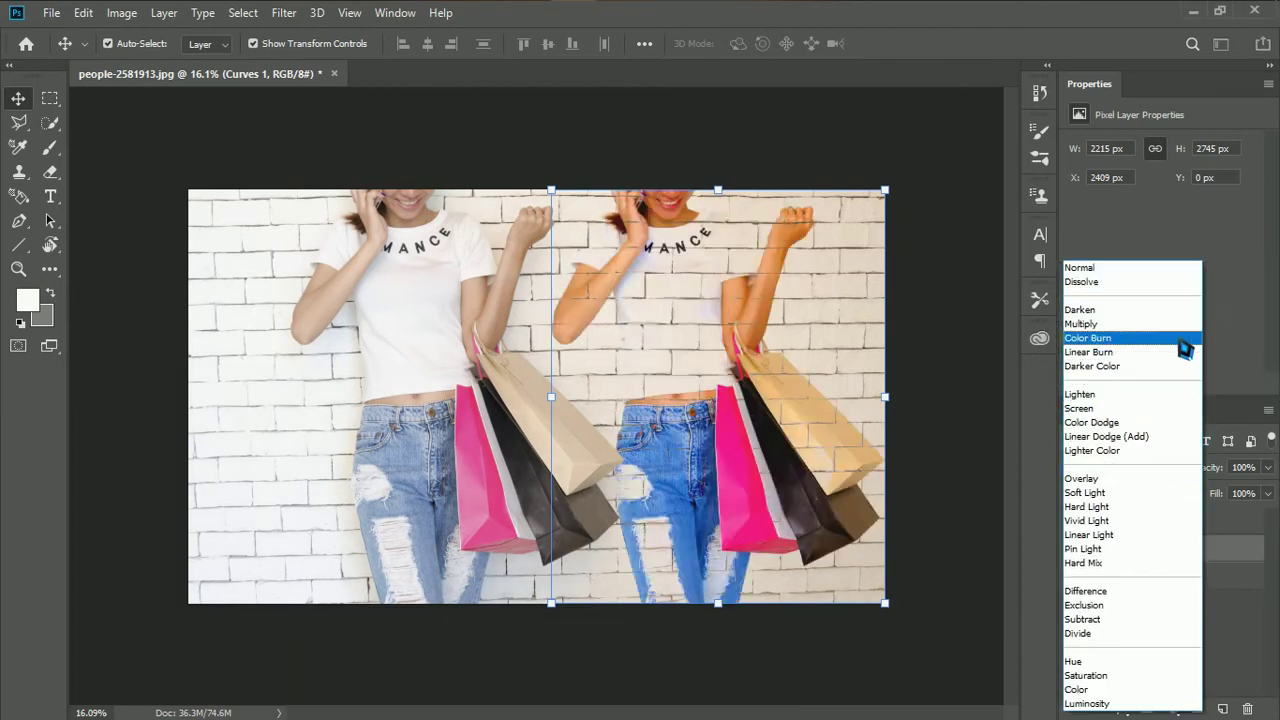
left_click(1176, 312)
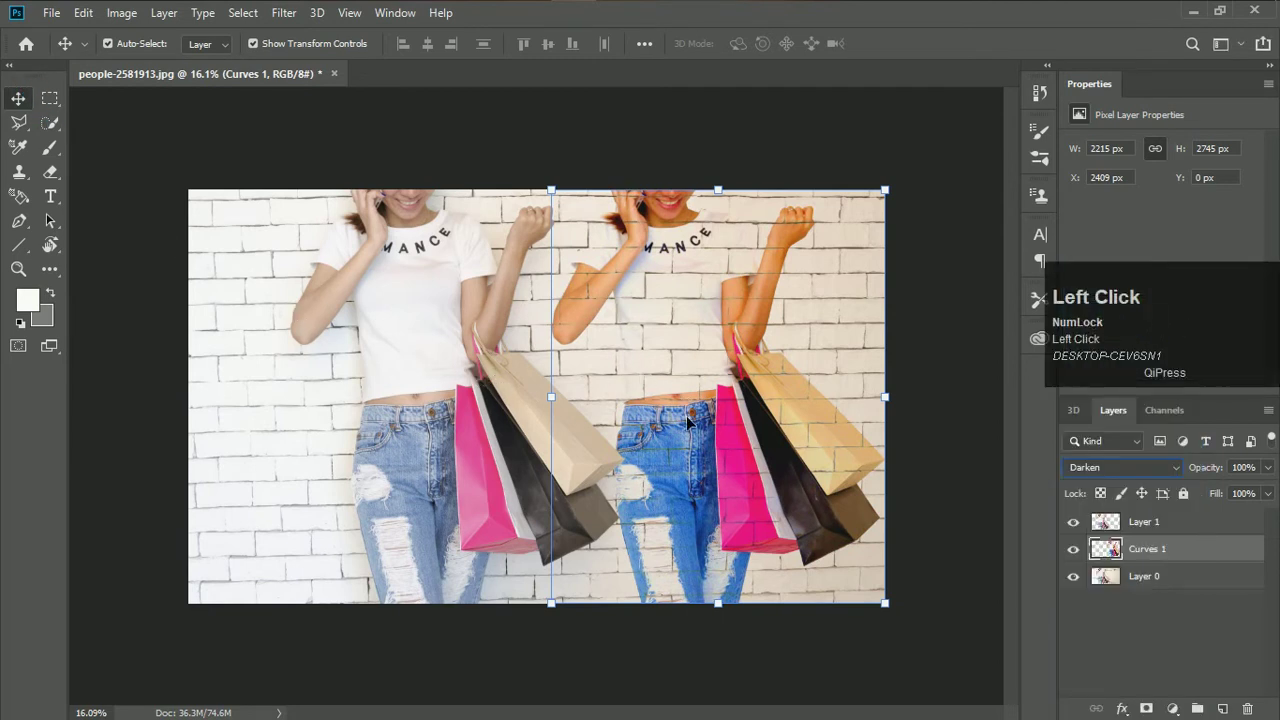
left_click_drag(694, 422, 656, 426)
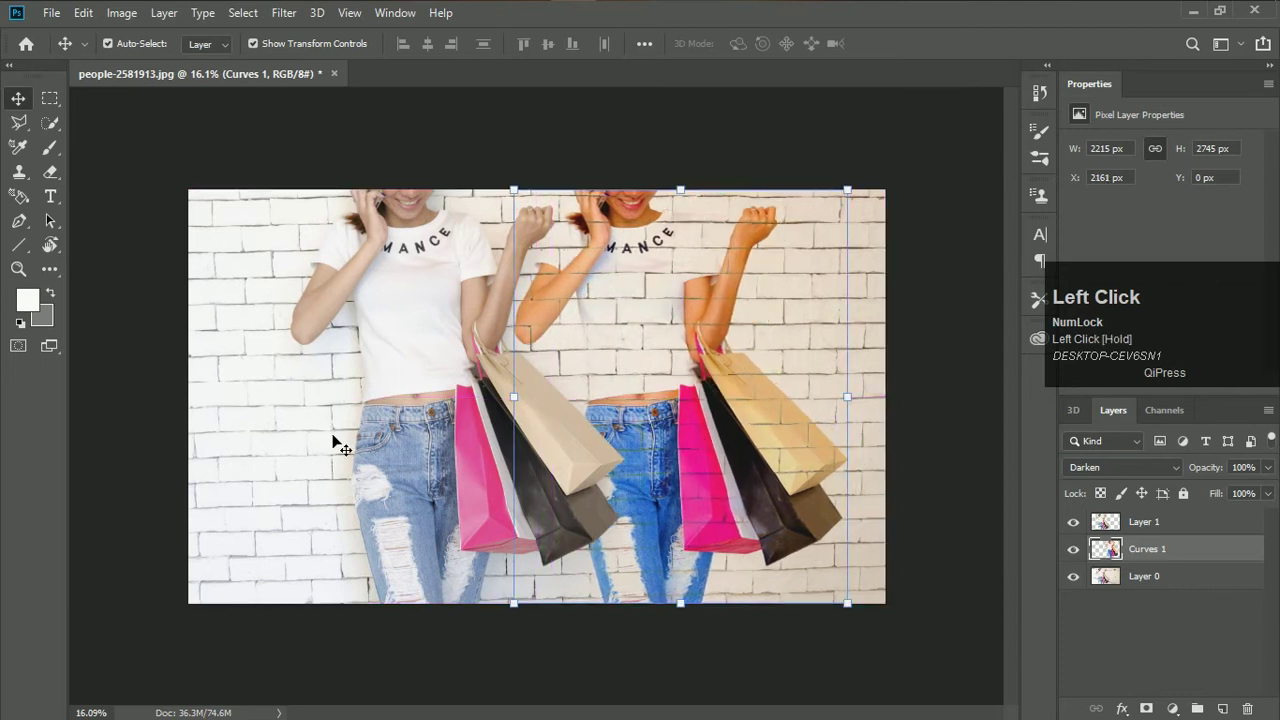
left_click(335, 441)
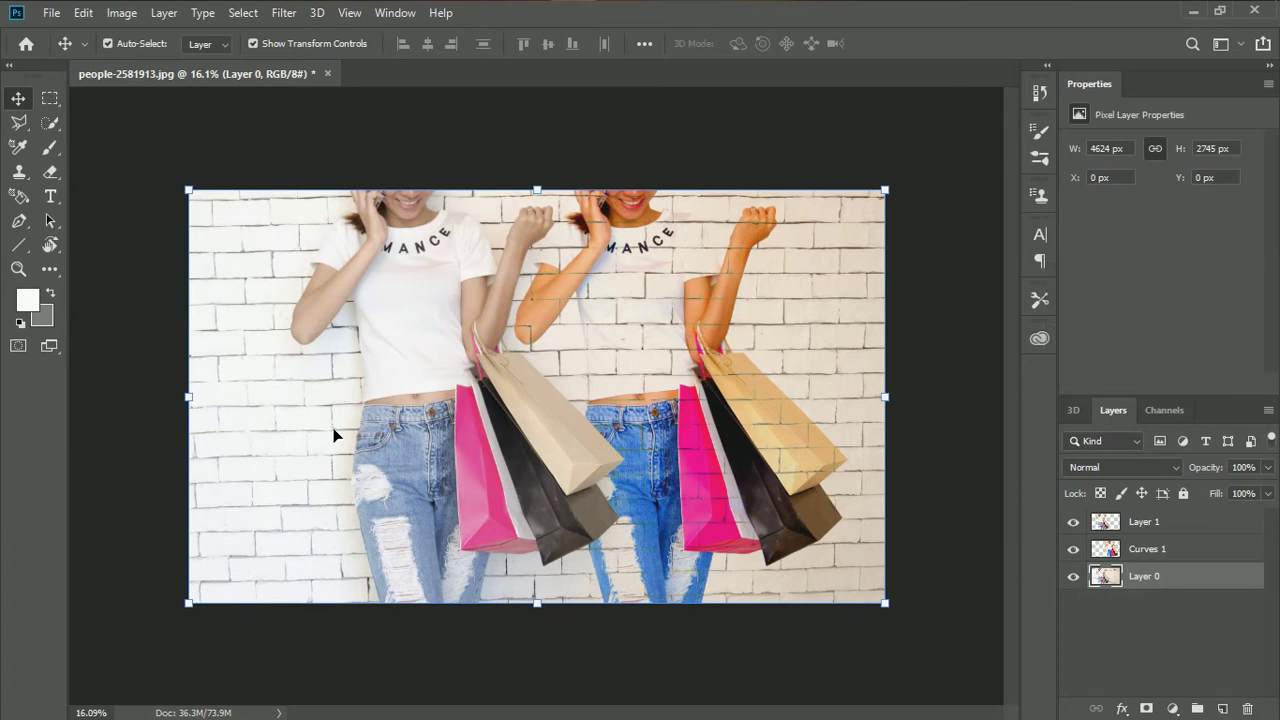
left_click(1120, 560, "ctrl")
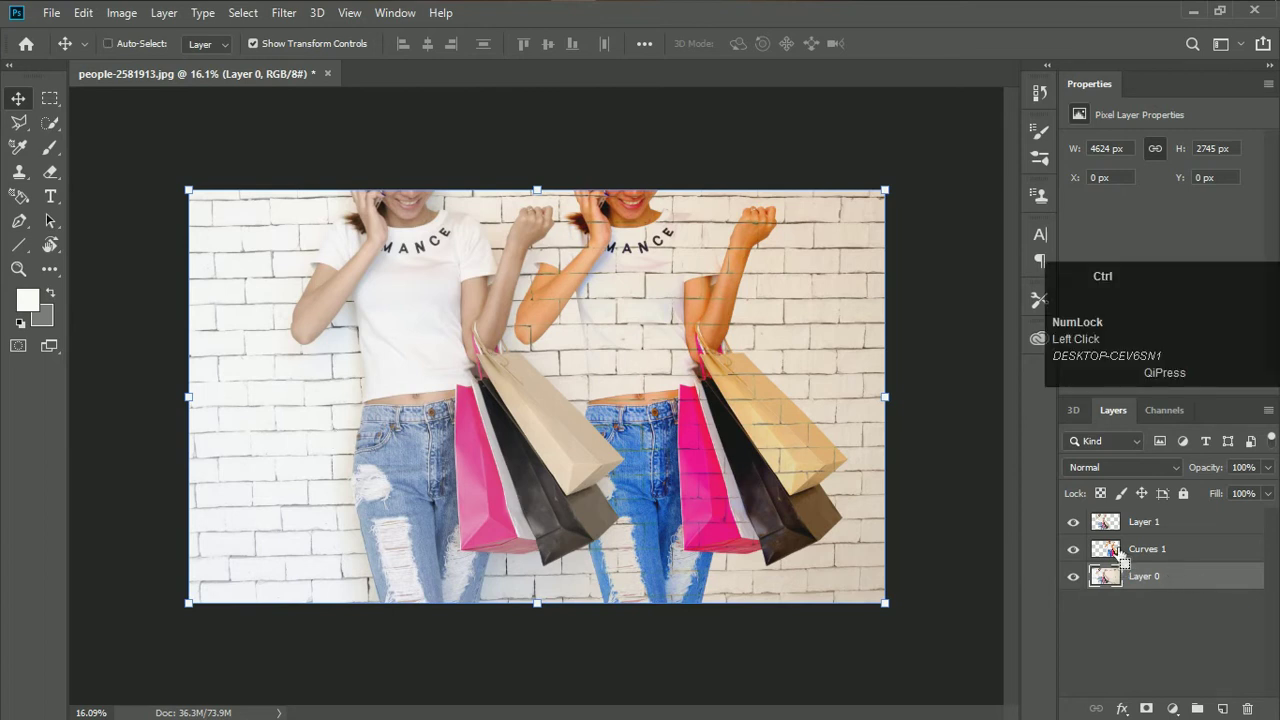
left_click(1118, 528)
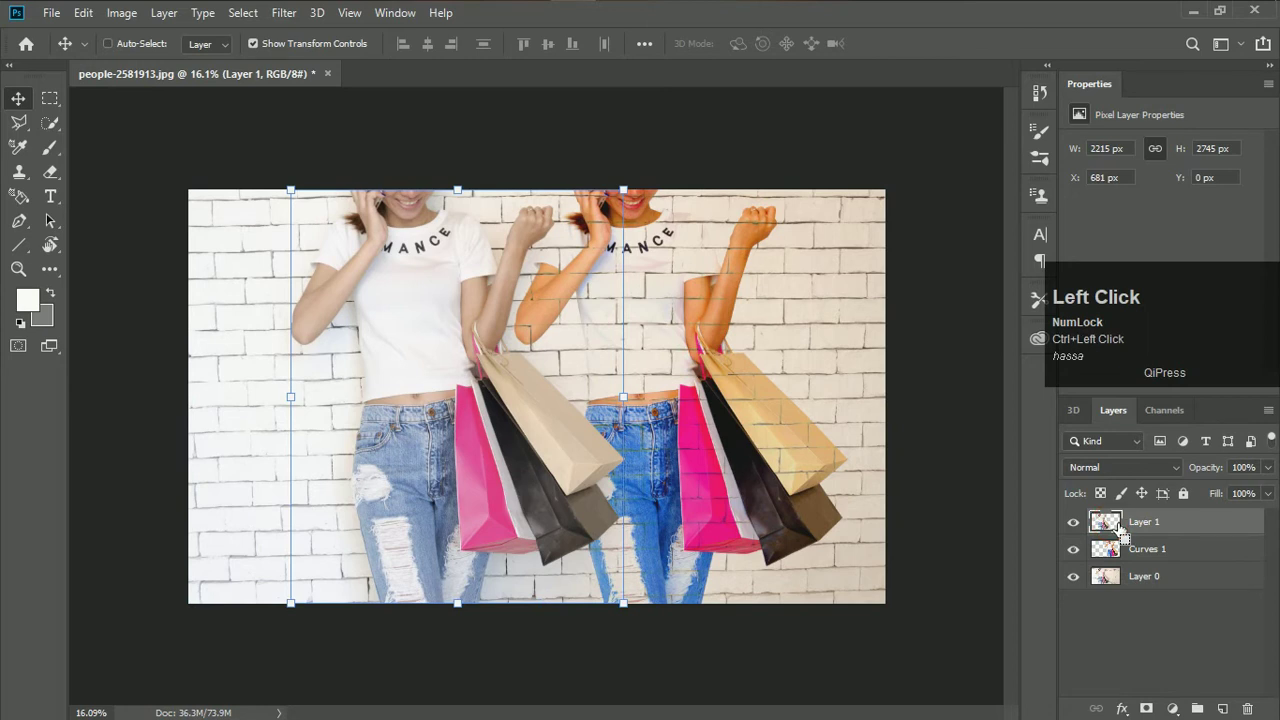
double_click(1120, 528)
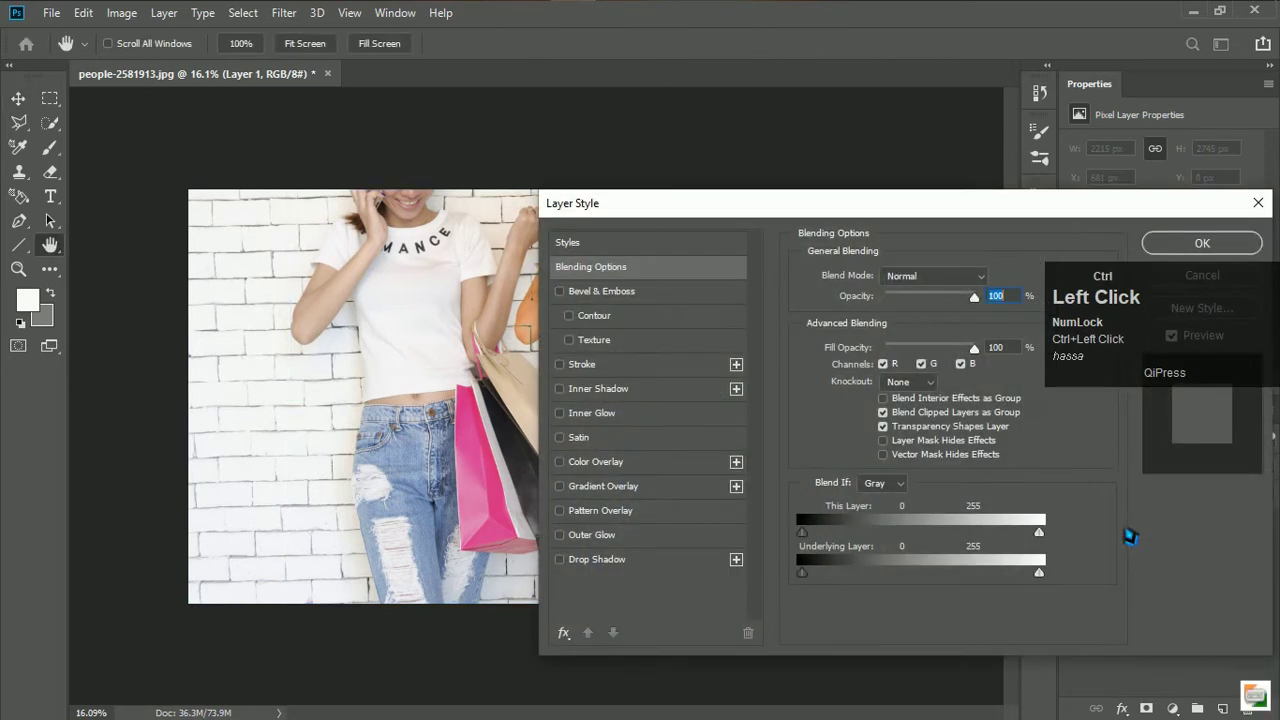
left_click(1224, 280)
left_click(1240, 262)
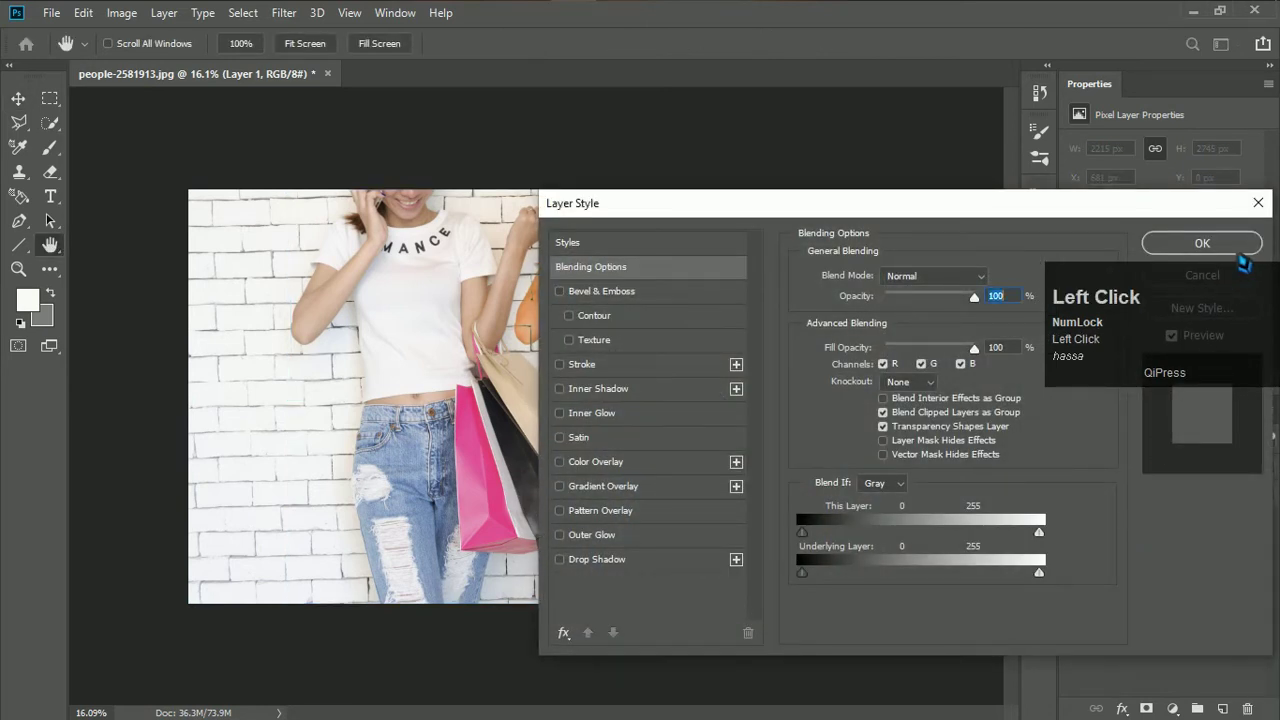
left_click(1258, 203)
Load the cut-out woman on Layer 1 as a selection and add a Solid Color fill layer in black (000000)
left_click(1110, 522, "ctrl")
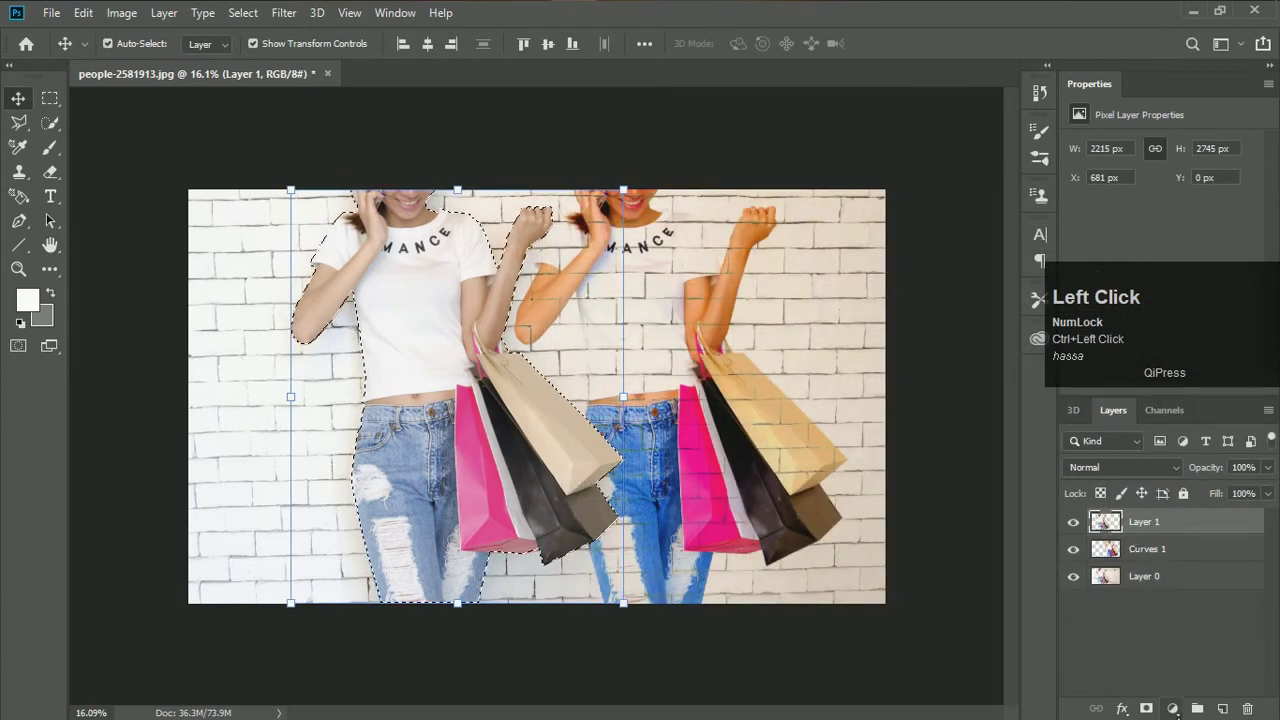
left_click(1172, 708)
left_click(1212, 387)
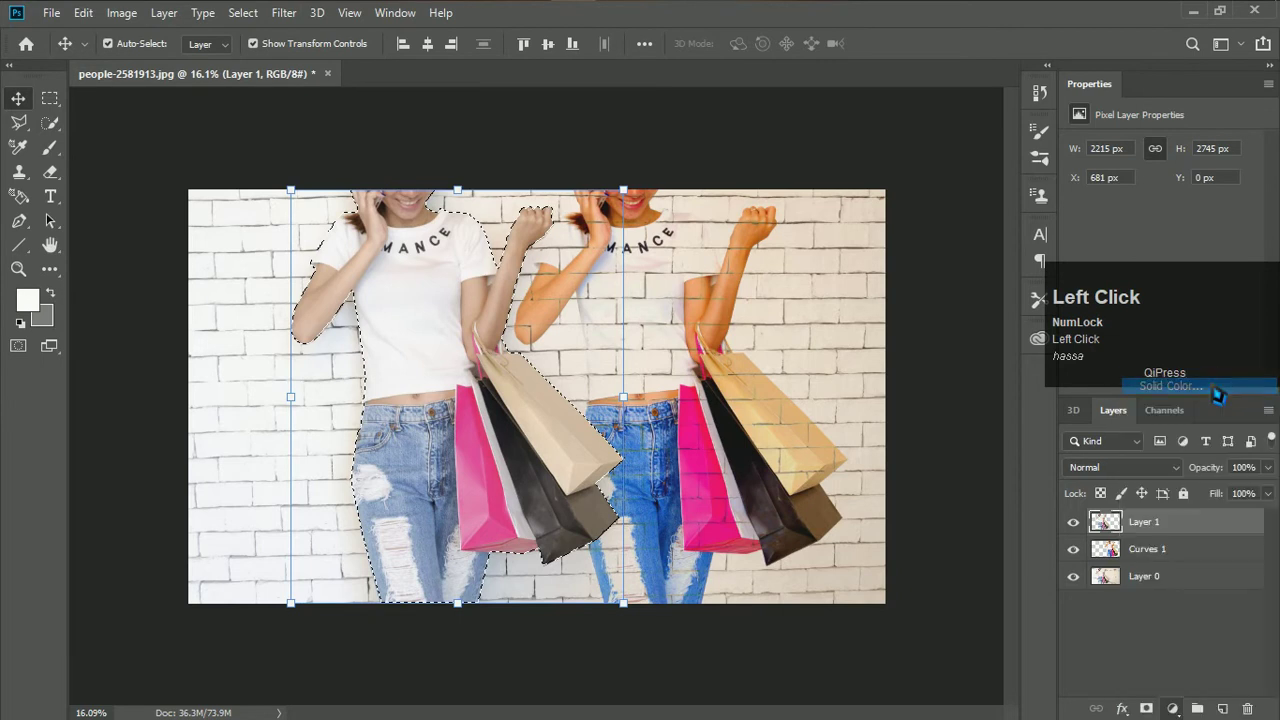
left_click_drag(975, 380, 1030, 601)
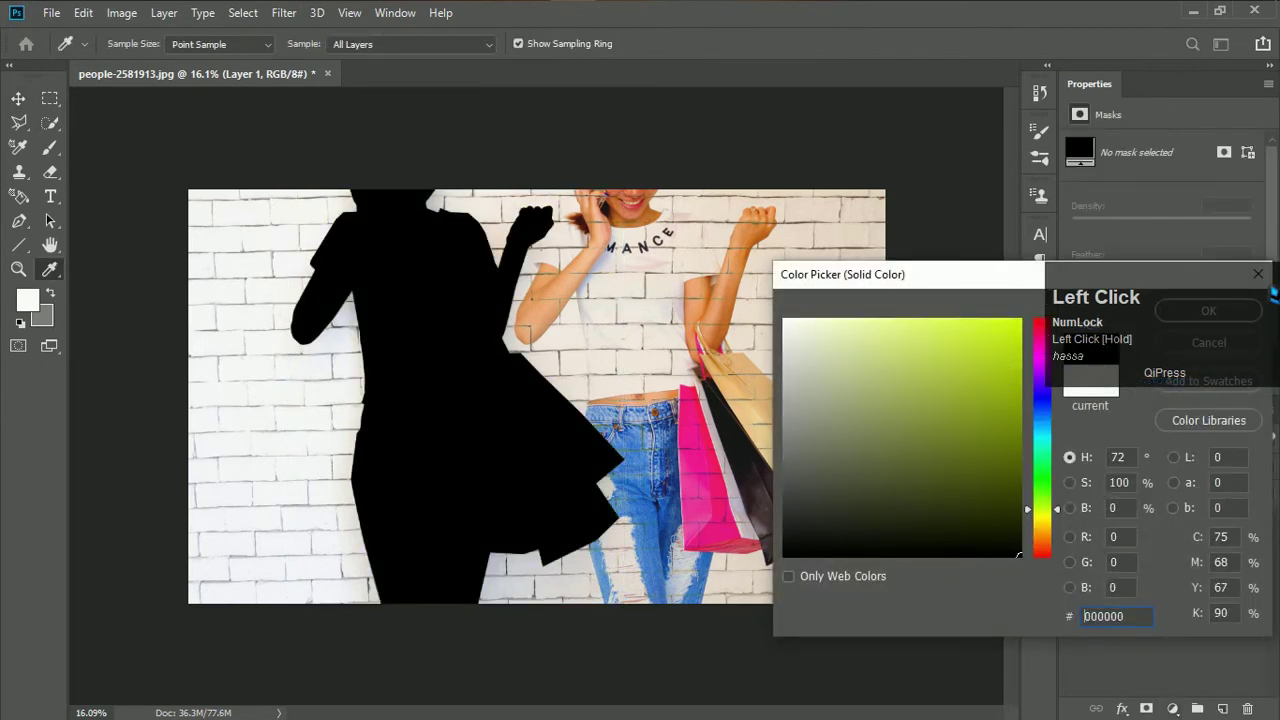
left_click_drag(1228, 305, 1028, 78)
left_click(1227, 330)
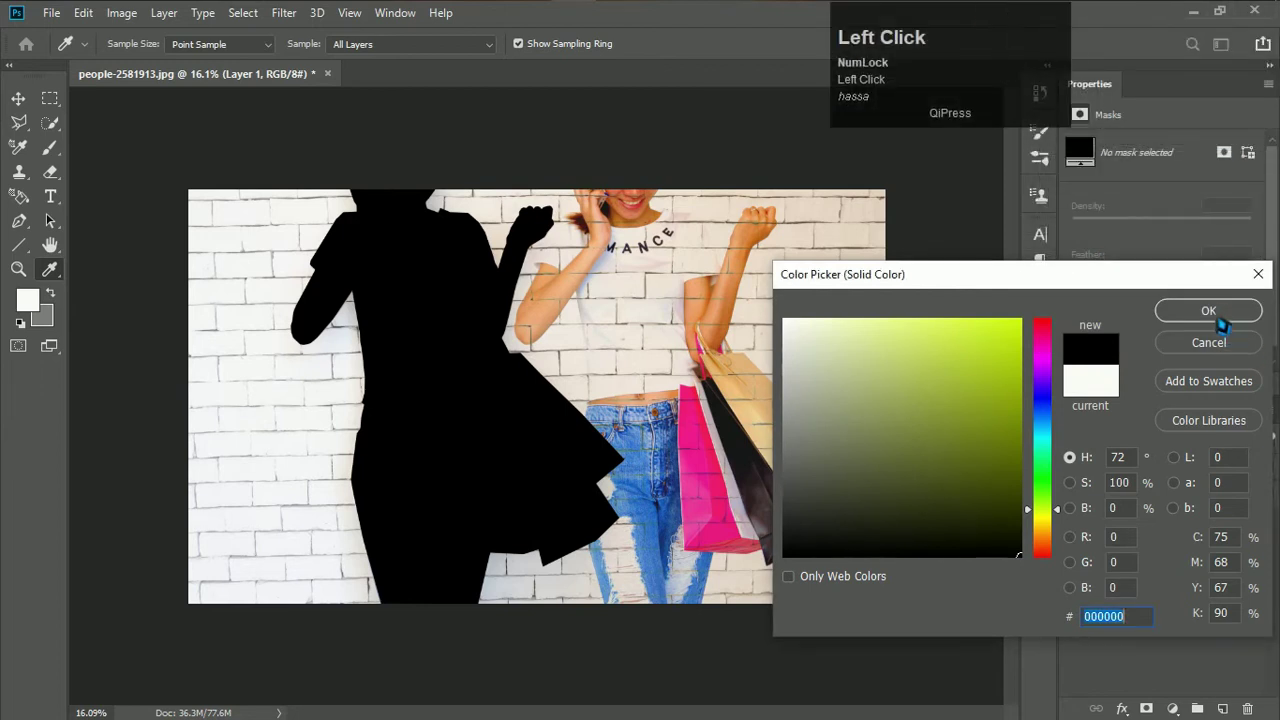
left_click(1222, 313)
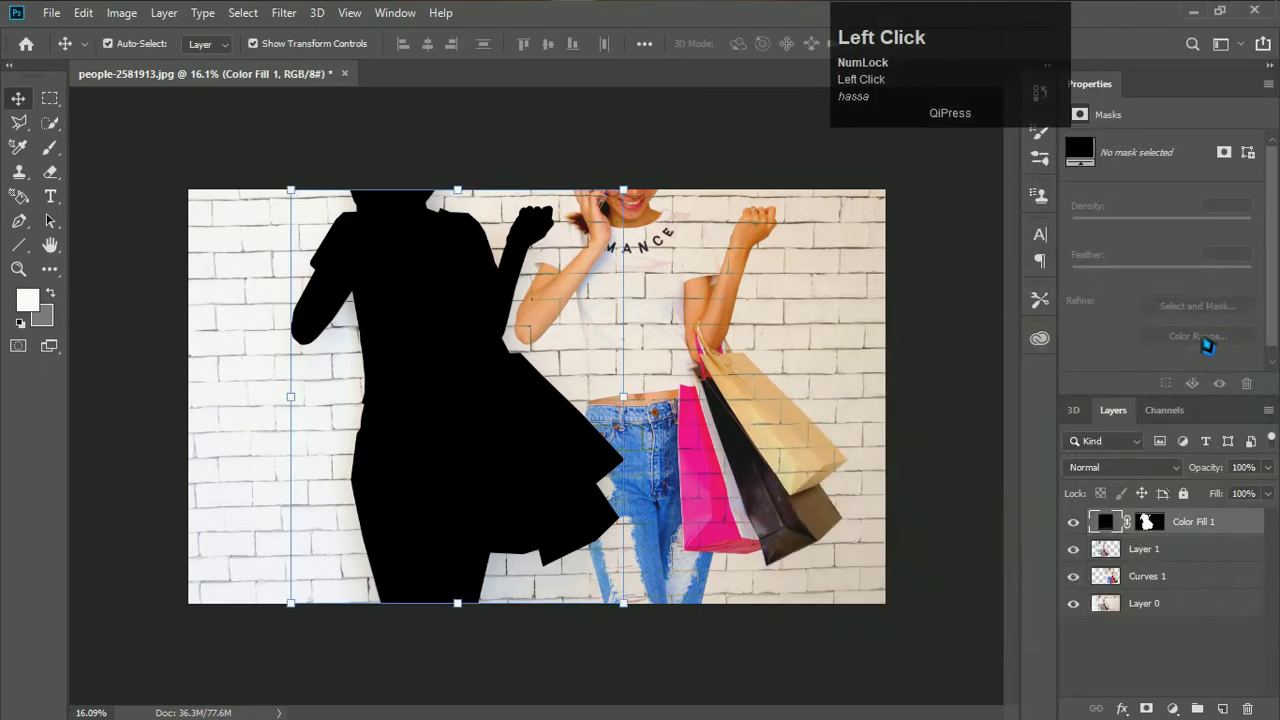
Reduce the black fill layer to 32% opacity and place it beneath Layer 1, shifted left as the woman's shadow on the wall
scroll(1207, 583, "up", 1)
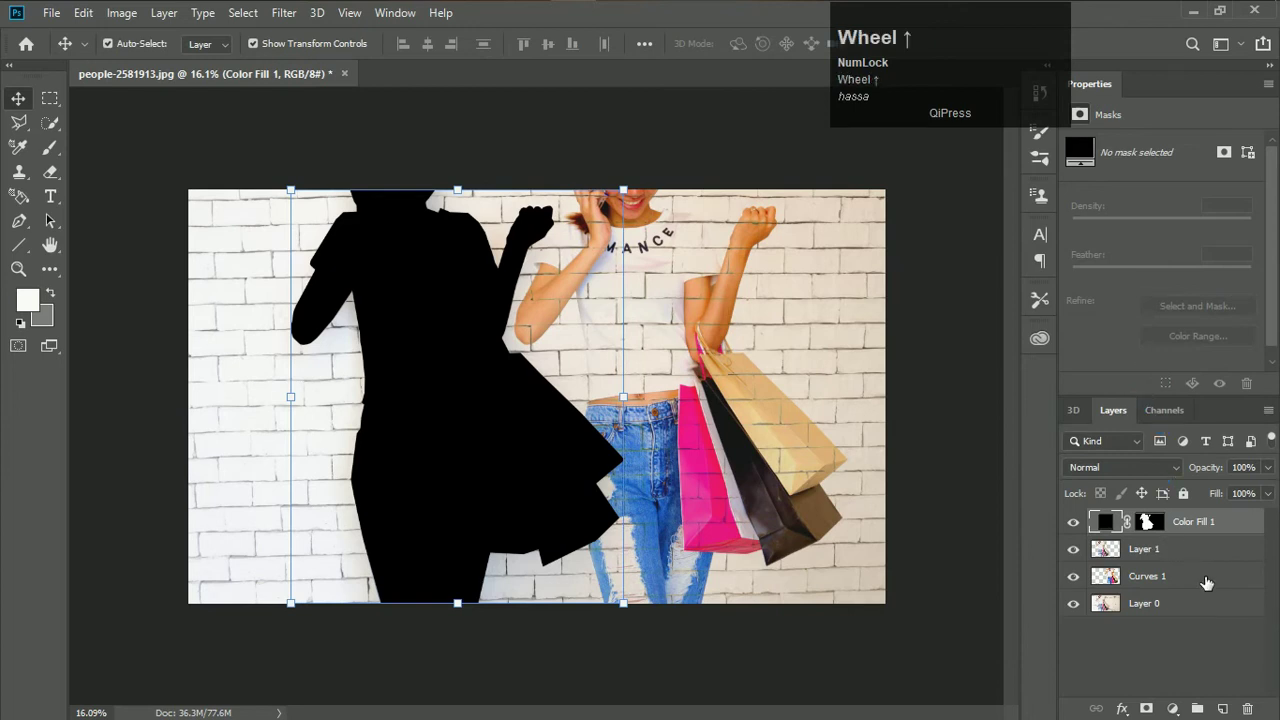
left_click_drag(1213, 470, 1145, 482)
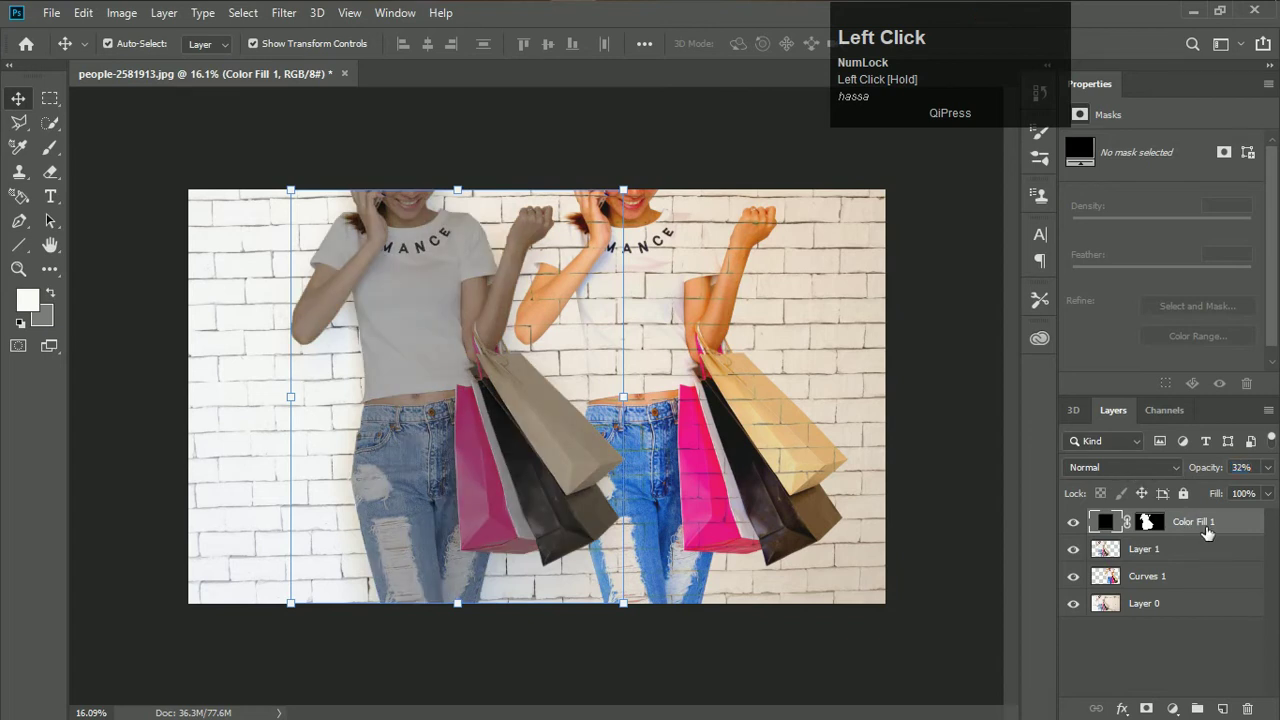
mouse_move(1203, 537)
left_mouse_down()
mouse_move(1203, 586)
mouse_move(1203, 514)
left_mouse_up()
left_click_drag(443, 377, 370, 377)
left_click_drag(1190, 516, 1207, 552)
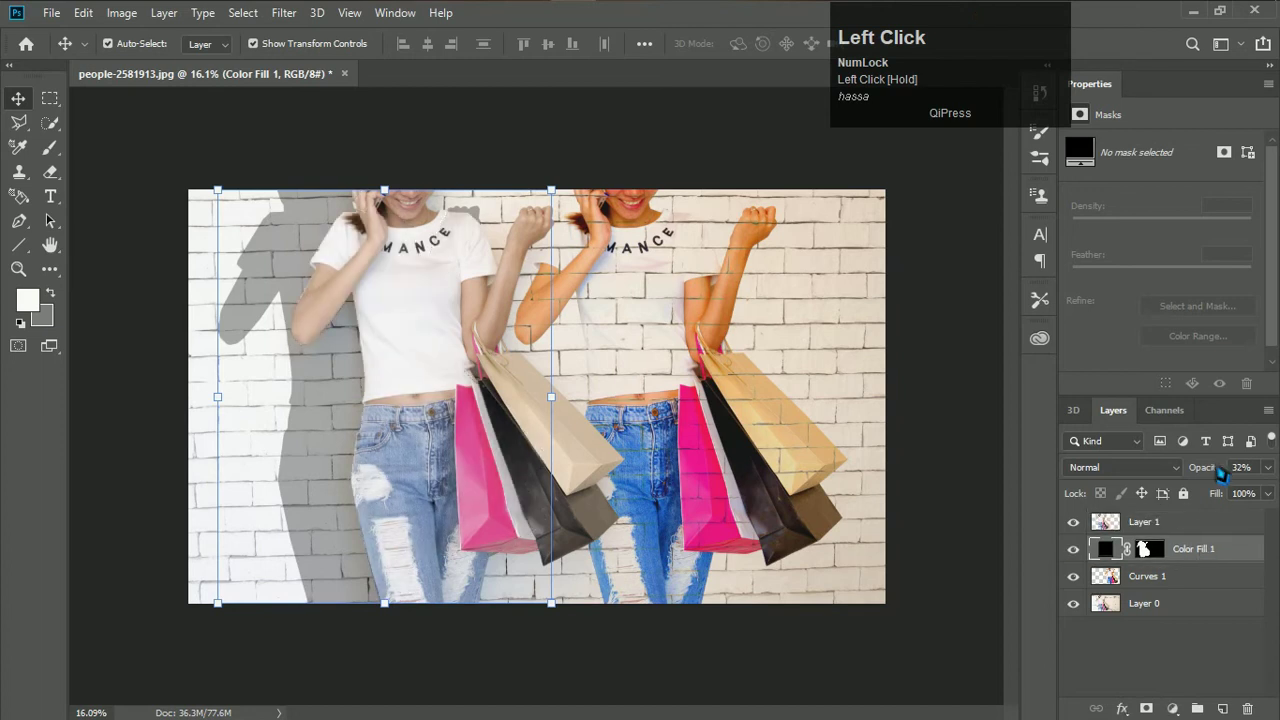
Set the shadow fill's opacity to 14% and move it right, close behind the woman's outline
left_click_drag(1213, 474, 1195, 474)
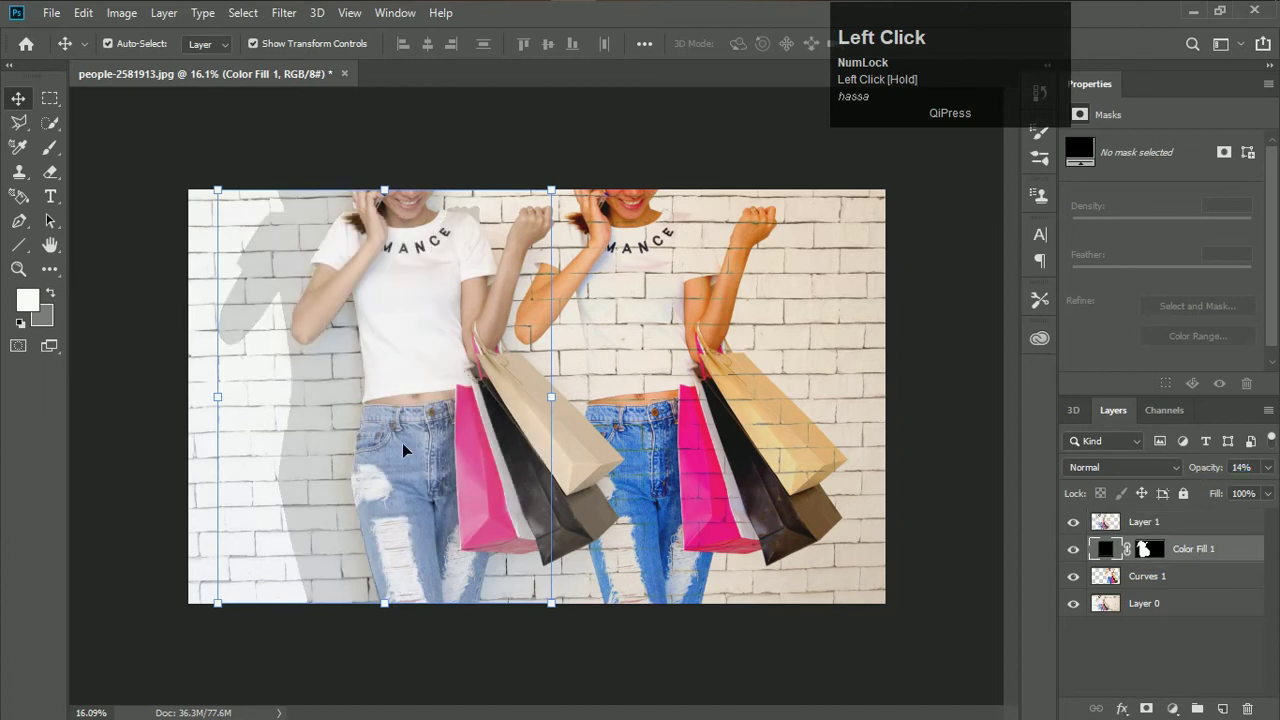
left_click_drag(350, 445, 390, 453)
left_click(199, 391)
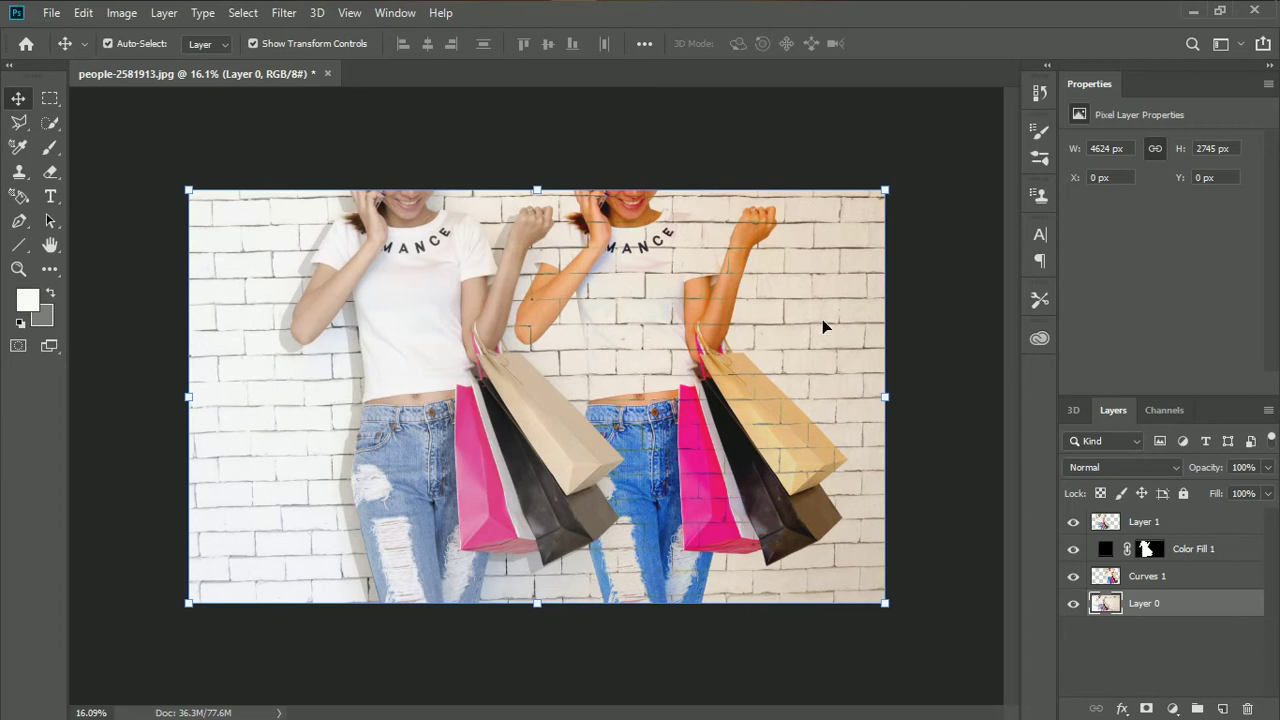
scroll(662, 297, "up", 3, "alt")
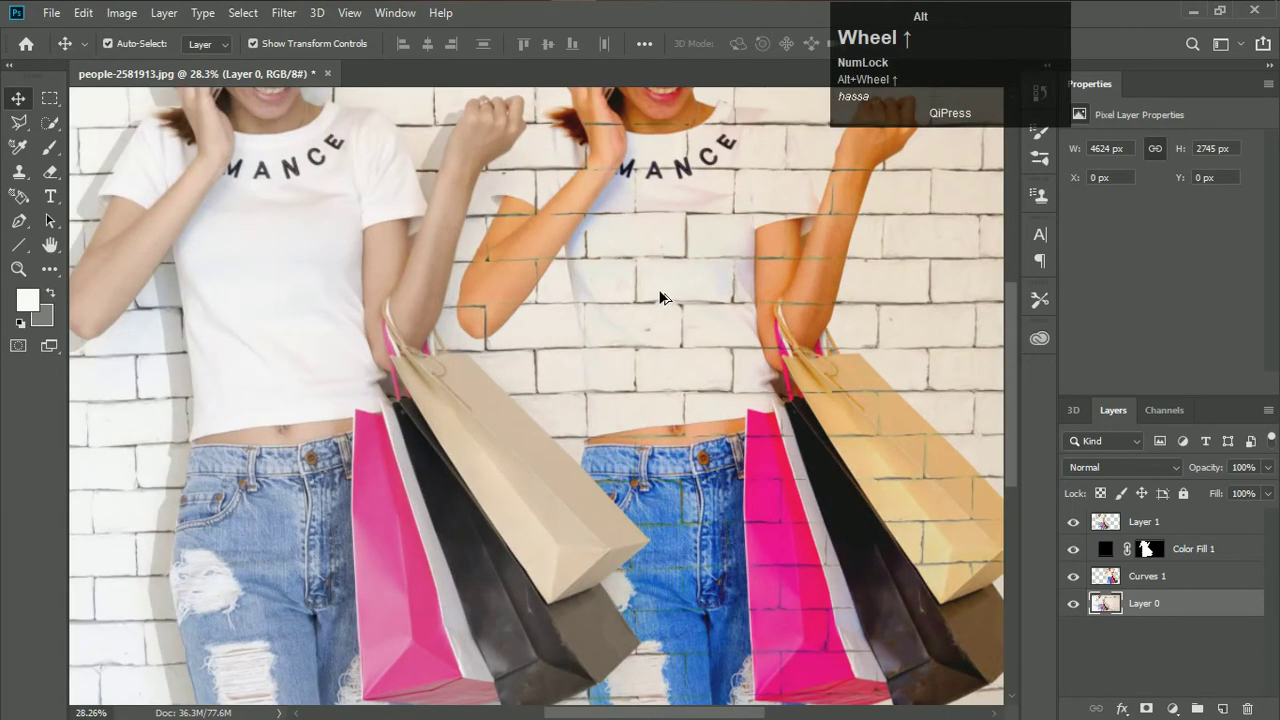
scroll(683, 280, "up", 2)
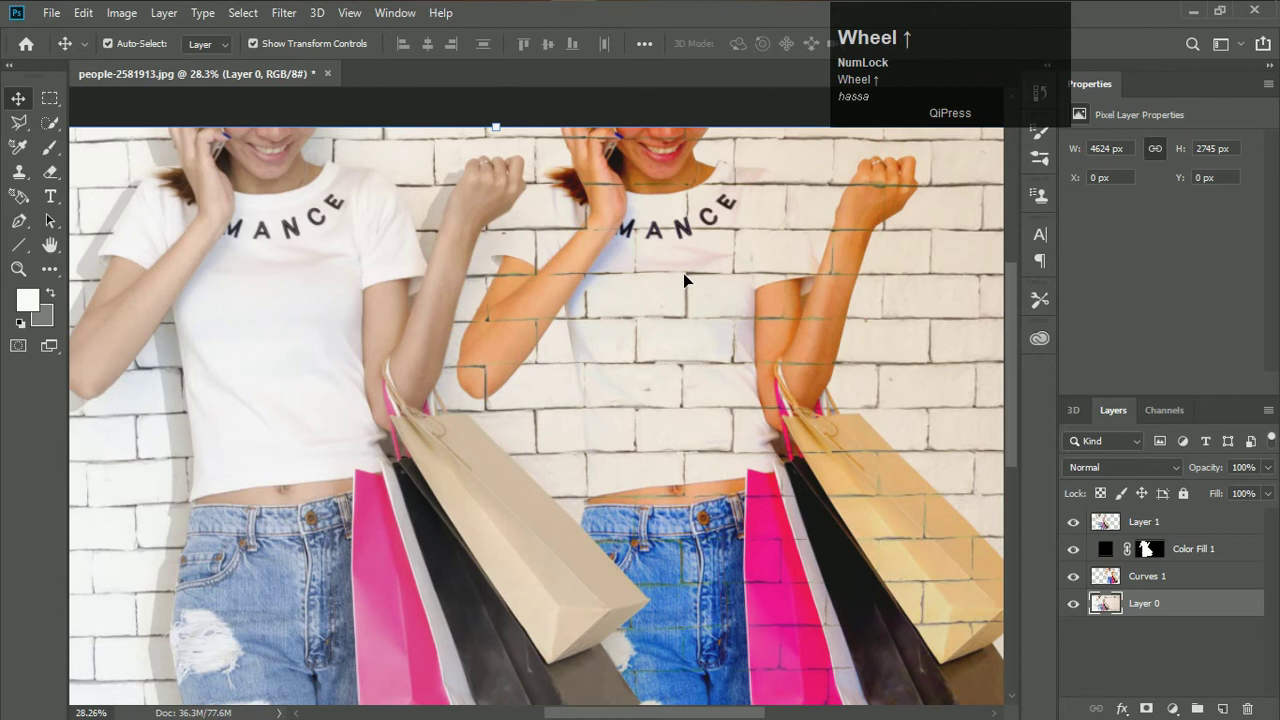
scroll(684, 279, "down", 3, "alt")
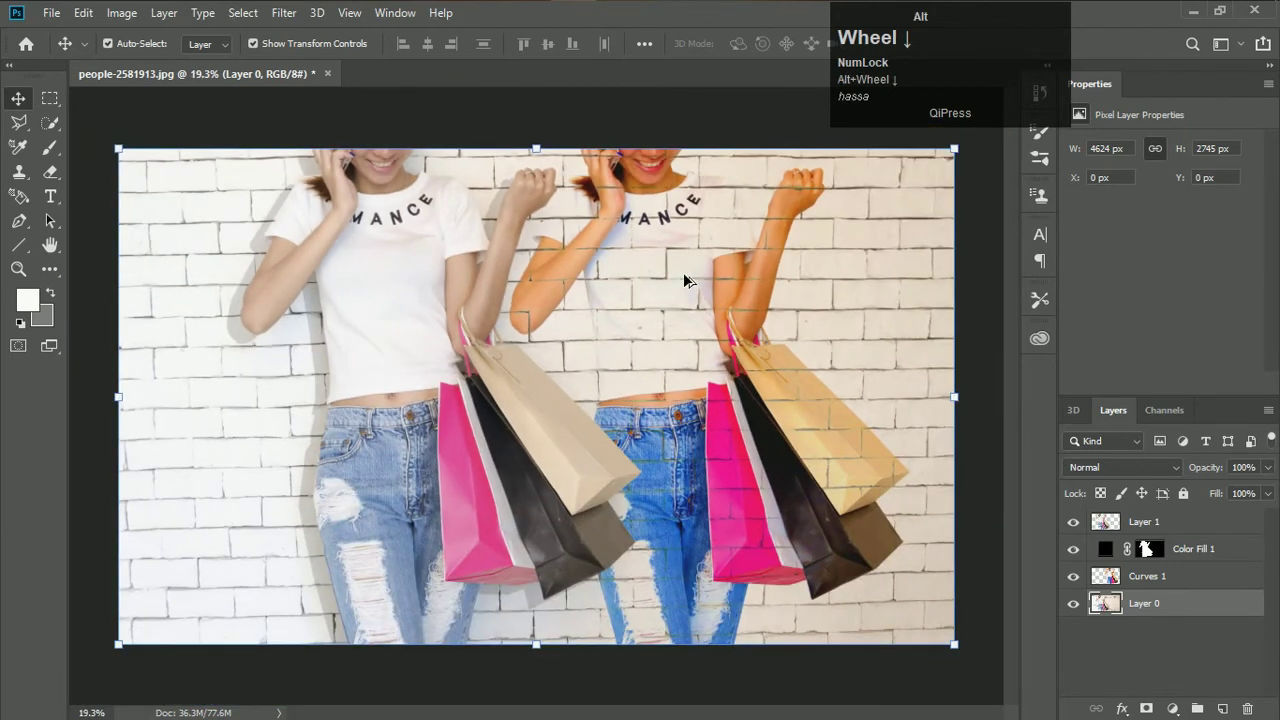
scroll(684, 280, "down", 1, "alt")
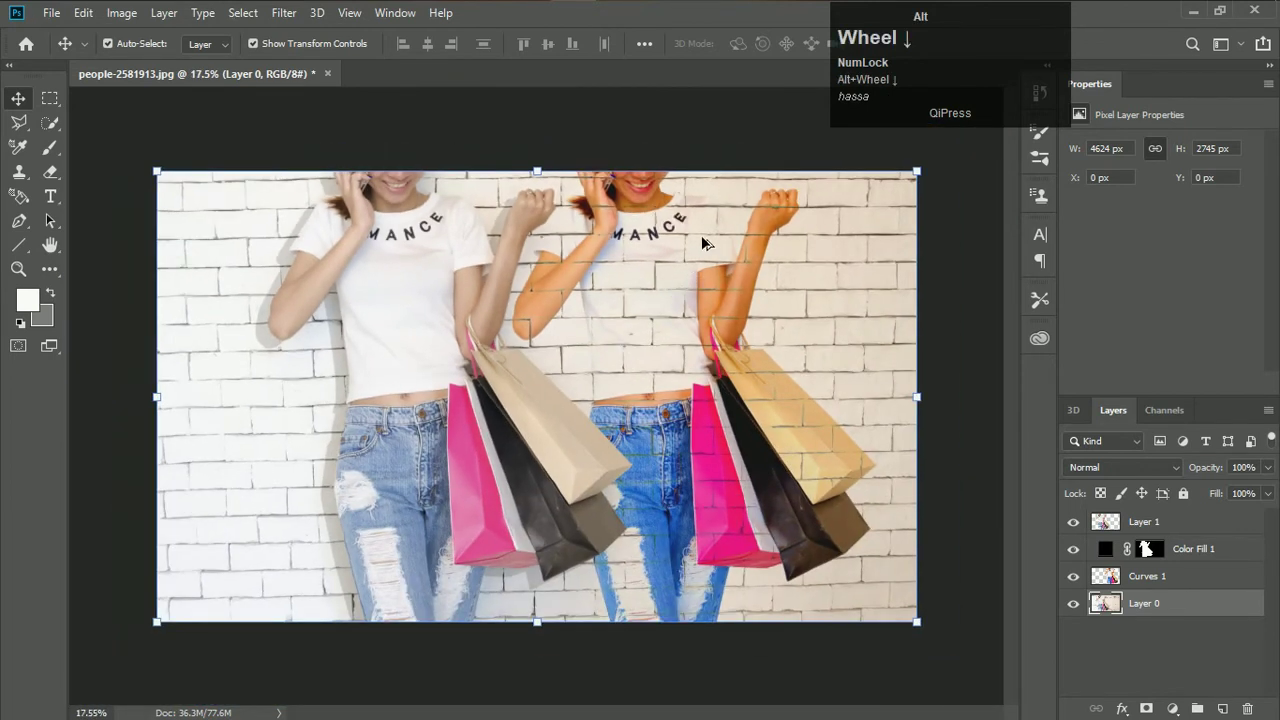
Place the girl-2120196 photo into the brick-2172682 document and enlarge it to about 2386 x 2339 px, filling the wall's height
left_click_drag(701, 235, 514, 413)
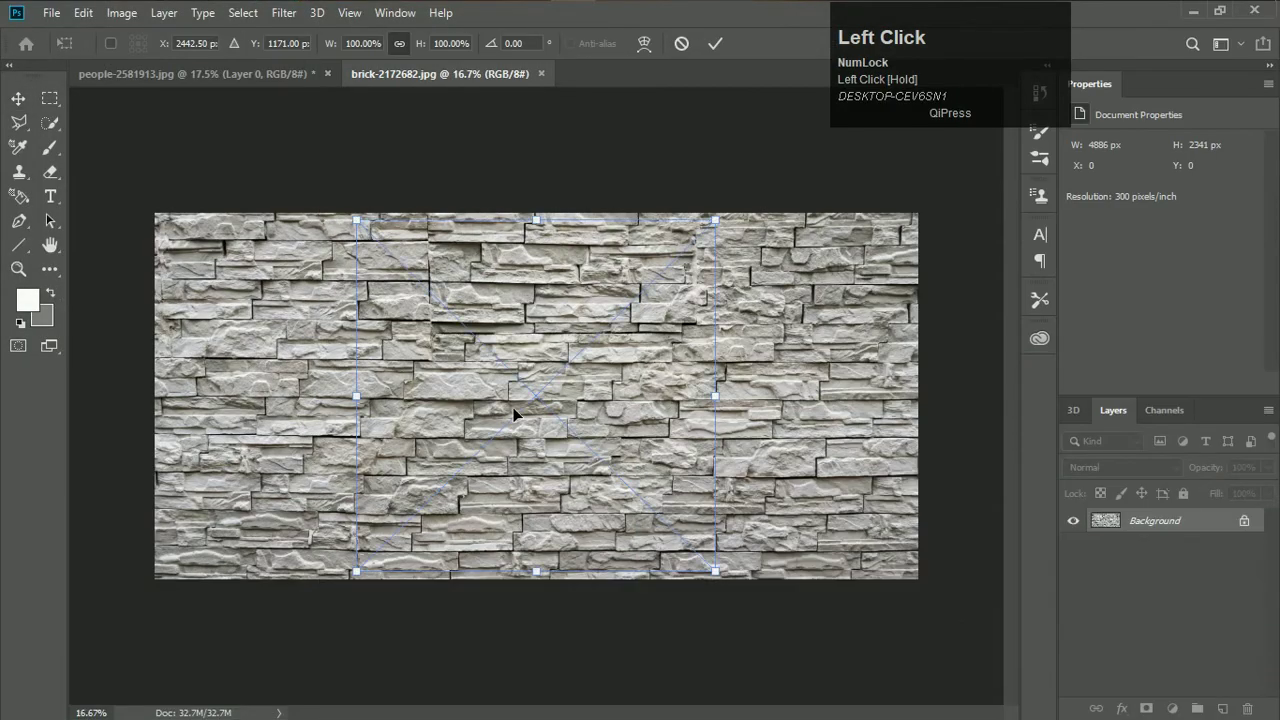
left_click_drag(721, 577, 729, 584)
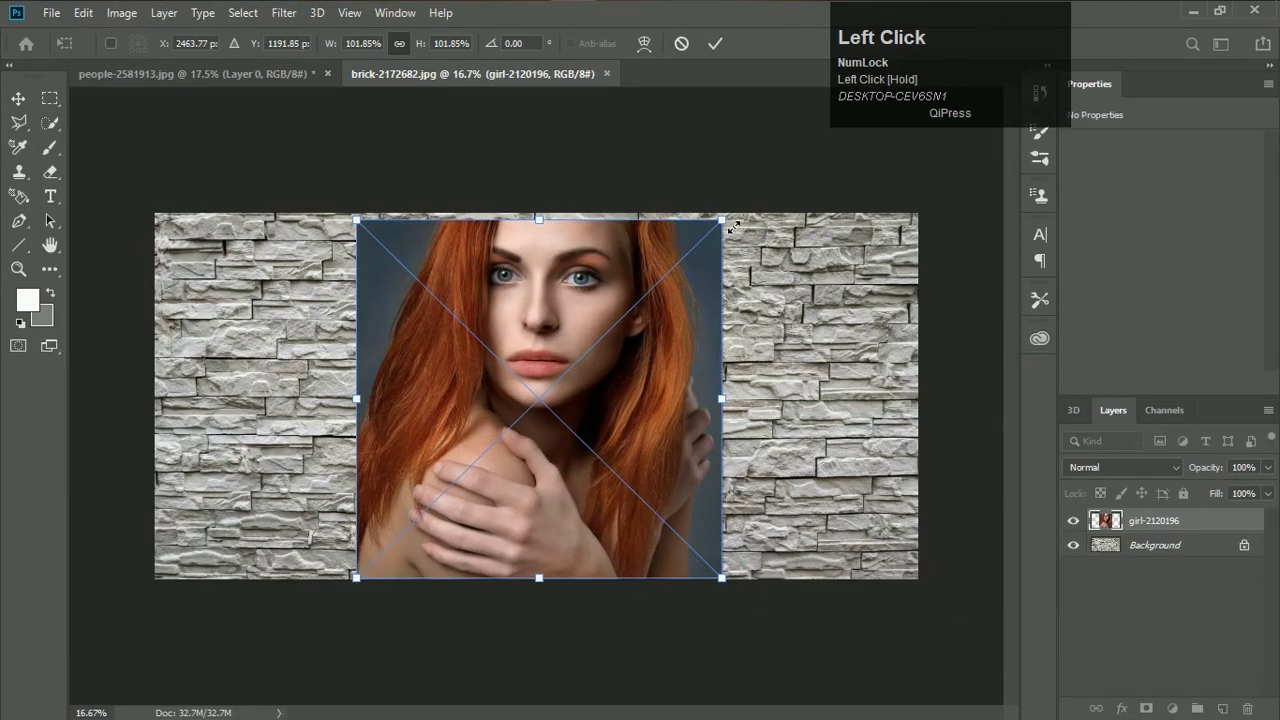
left_click_drag(733, 226, 737, 215)
key("Return")
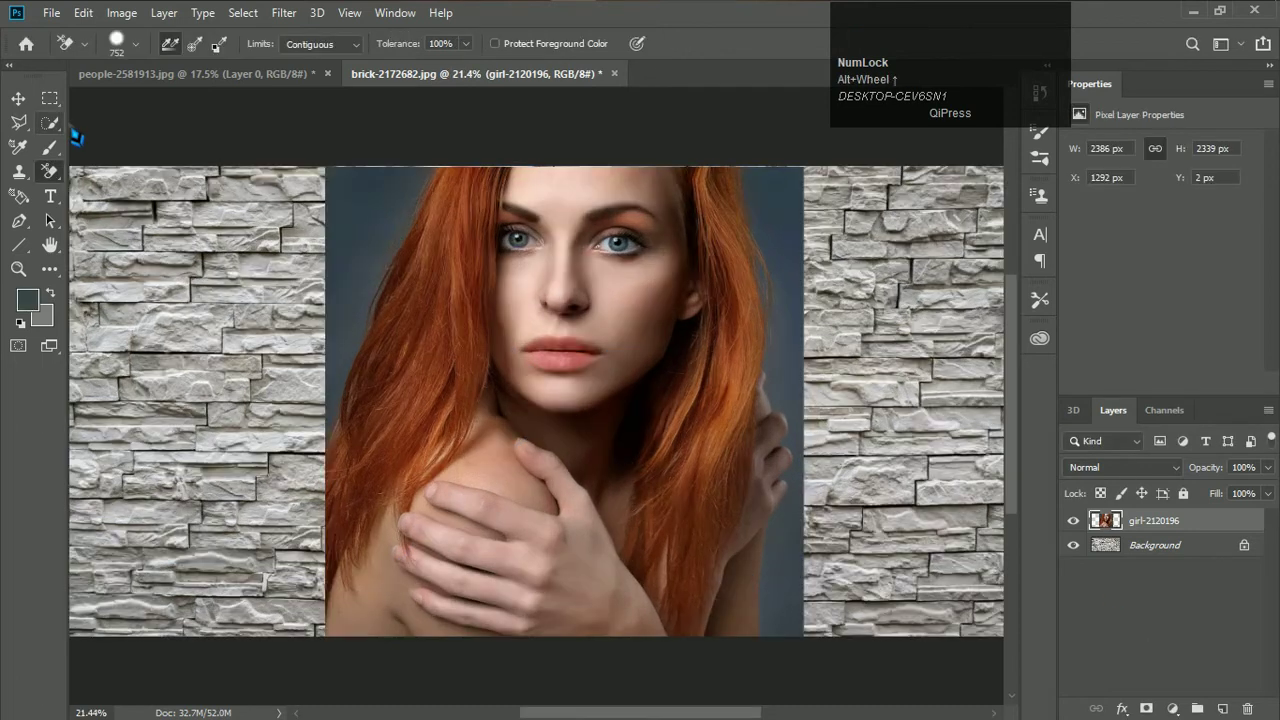
Select the red-haired woman on the girl-2120196 layer with Quick Selection and Select Subject
left_click(50, 122)
scroll(380, 380, "up", 3)
scroll(326, 417, "up", 1)
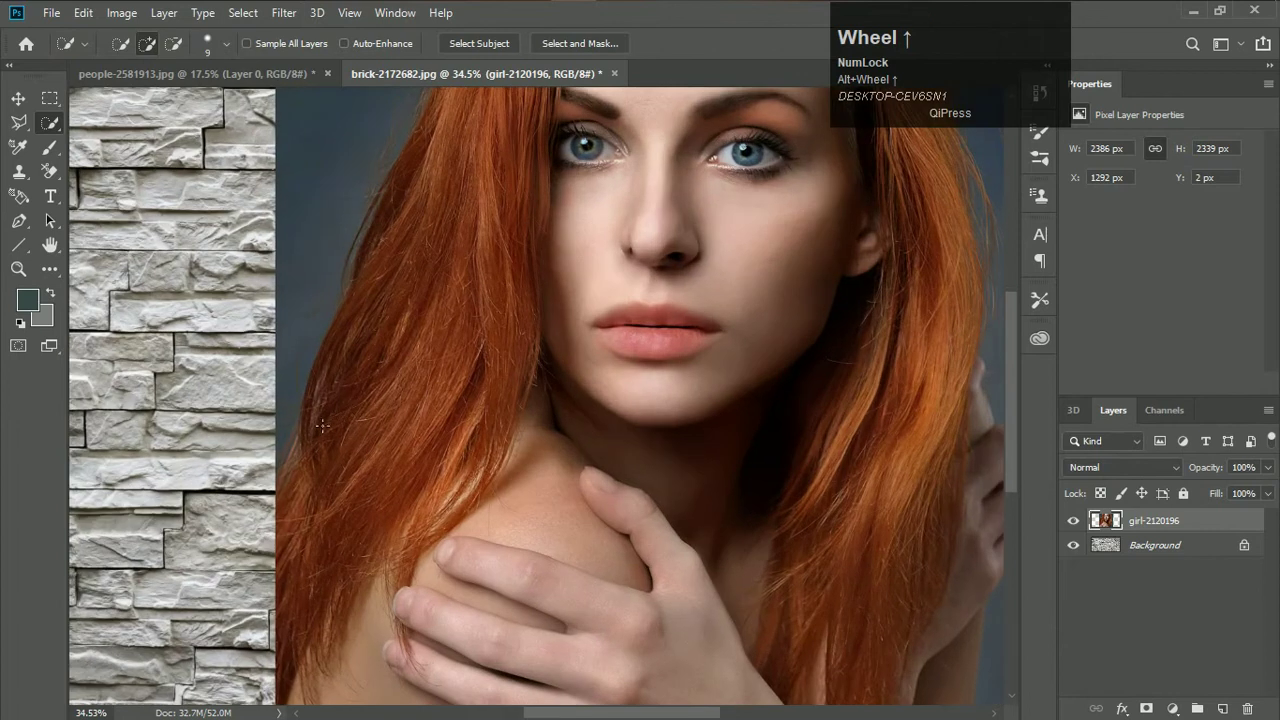
left_click(313, 445)
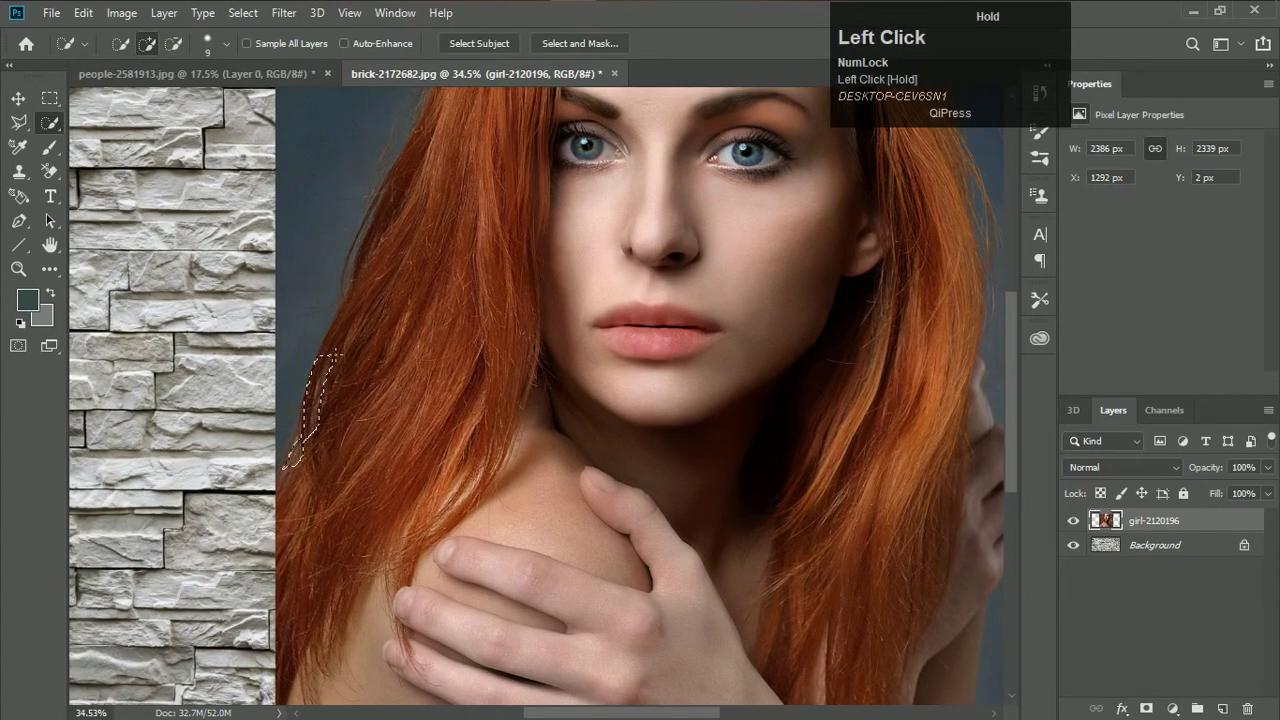
left_click(503, 45)
left_click(592, 284)
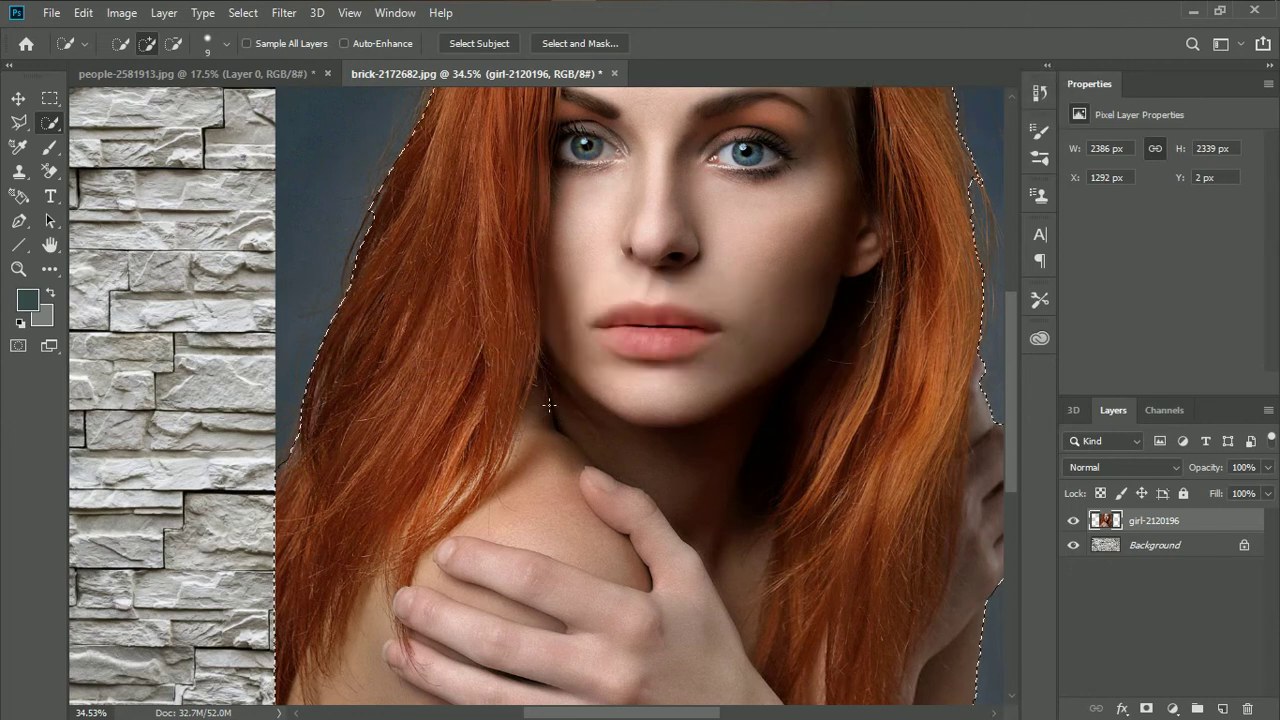
scroll(550, 405, "down", 3)
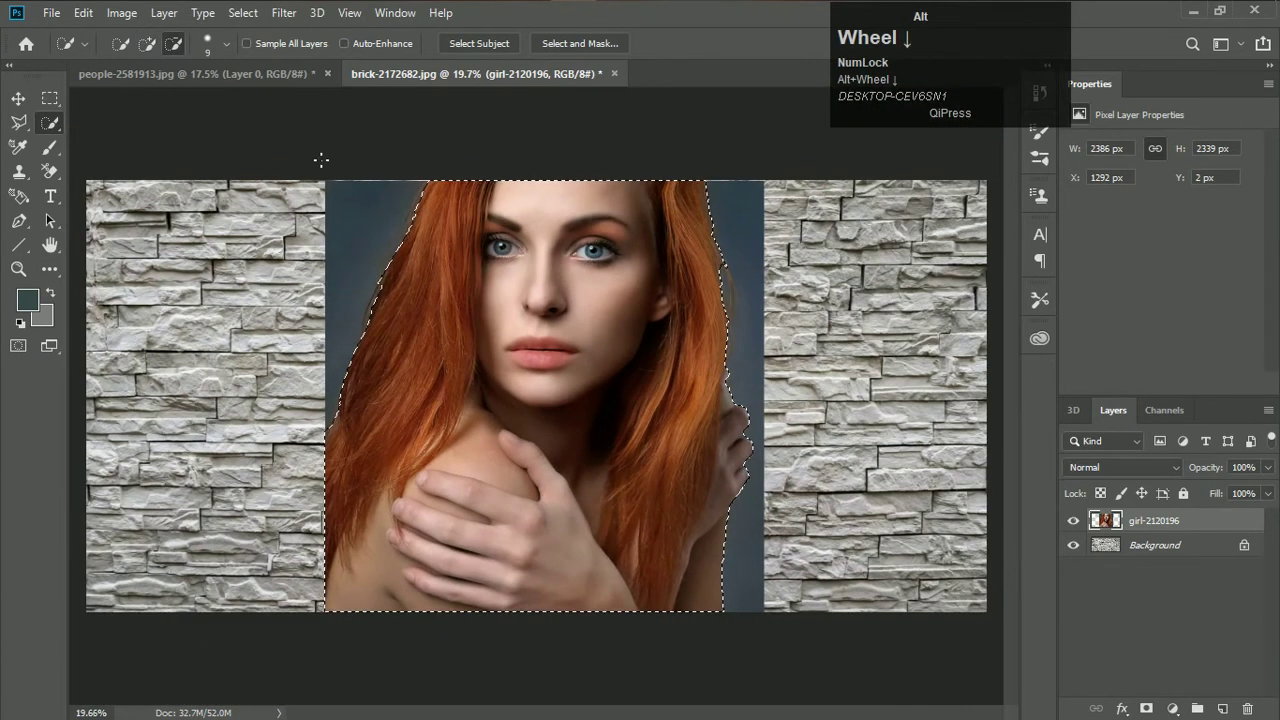
Open the selection in Select and Mask and refine the edge of the hair beside the woman's covered shoulder
left_click(587, 48)
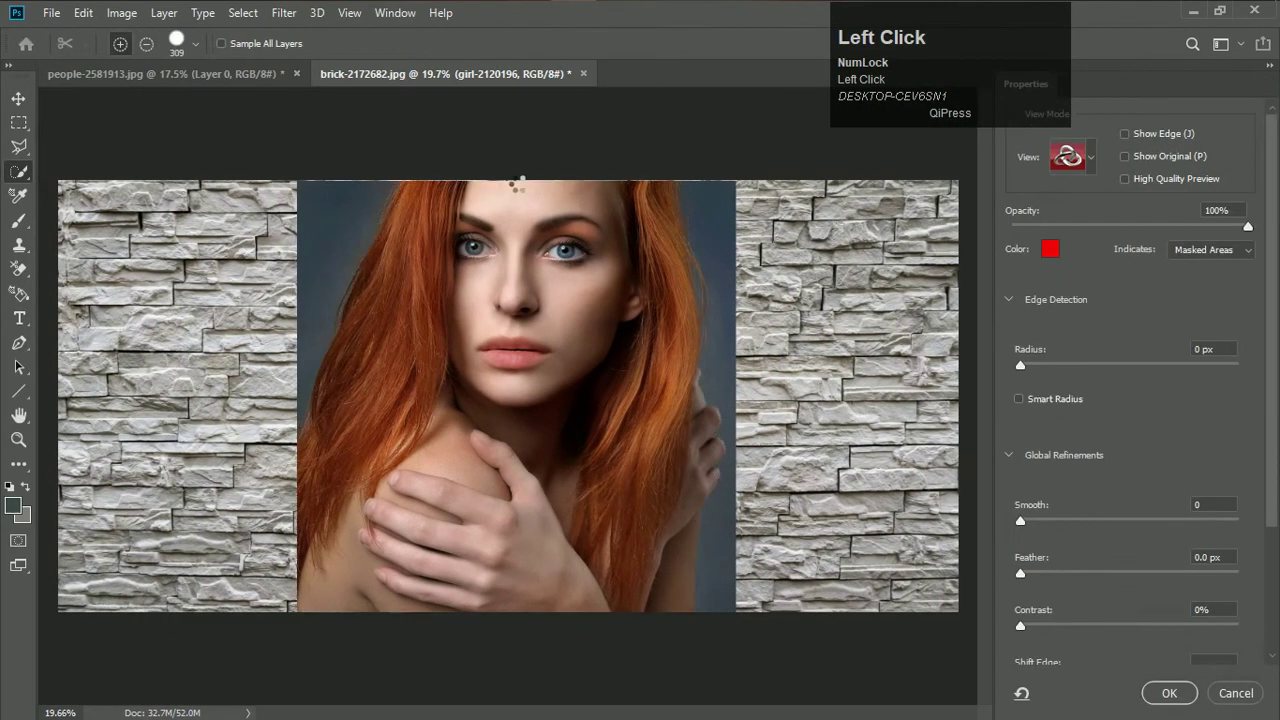
scroll(537, 190, "up", 3)
left_click(520, 208)
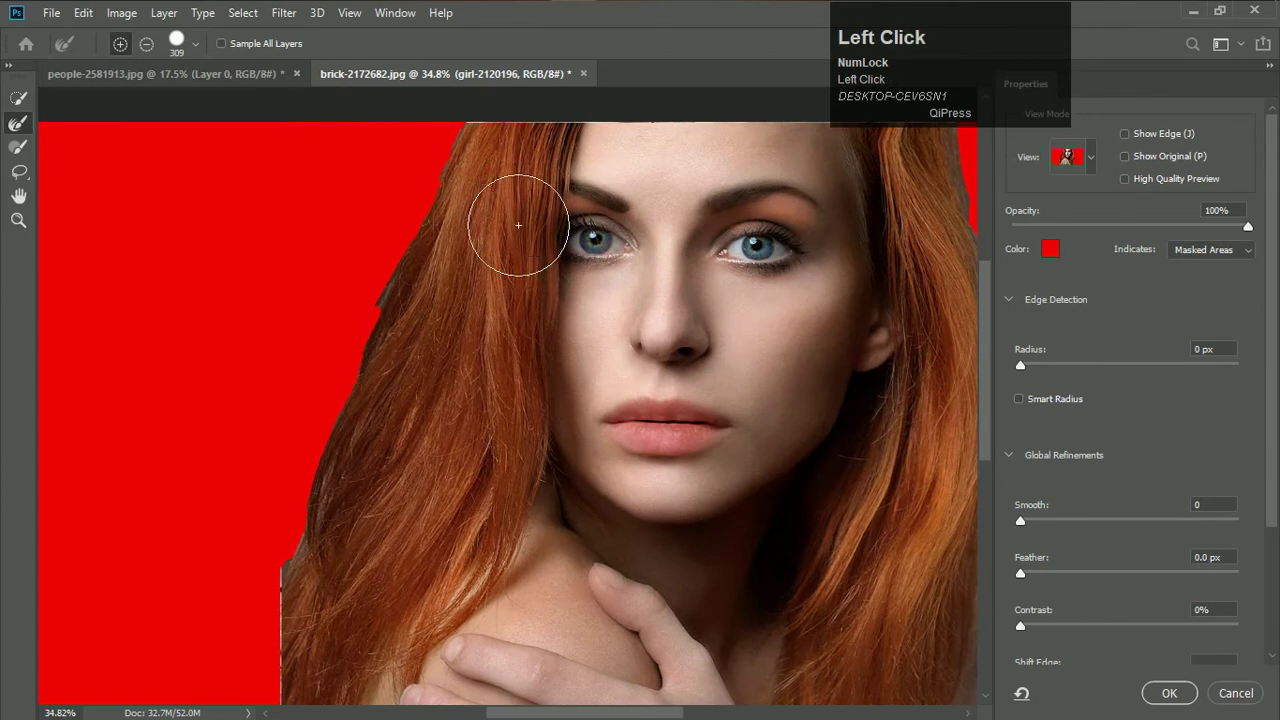
left_click(493, 267)
mouse_move(493, 267)
left_mouse_down()
mouse_move(437, 406)
mouse_move(322, 518)
left_mouse_up()
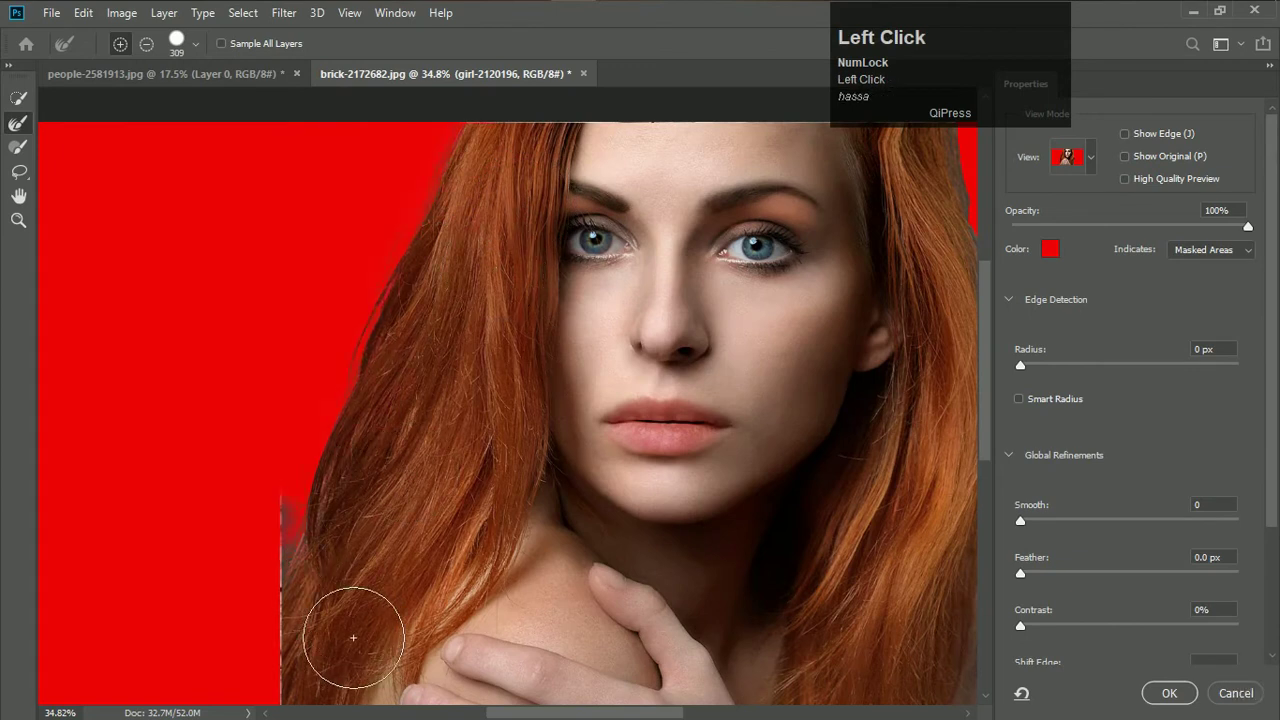
left_click(449, 409)
scroll(450, 397, "up", 1)
left_click(520, 471)
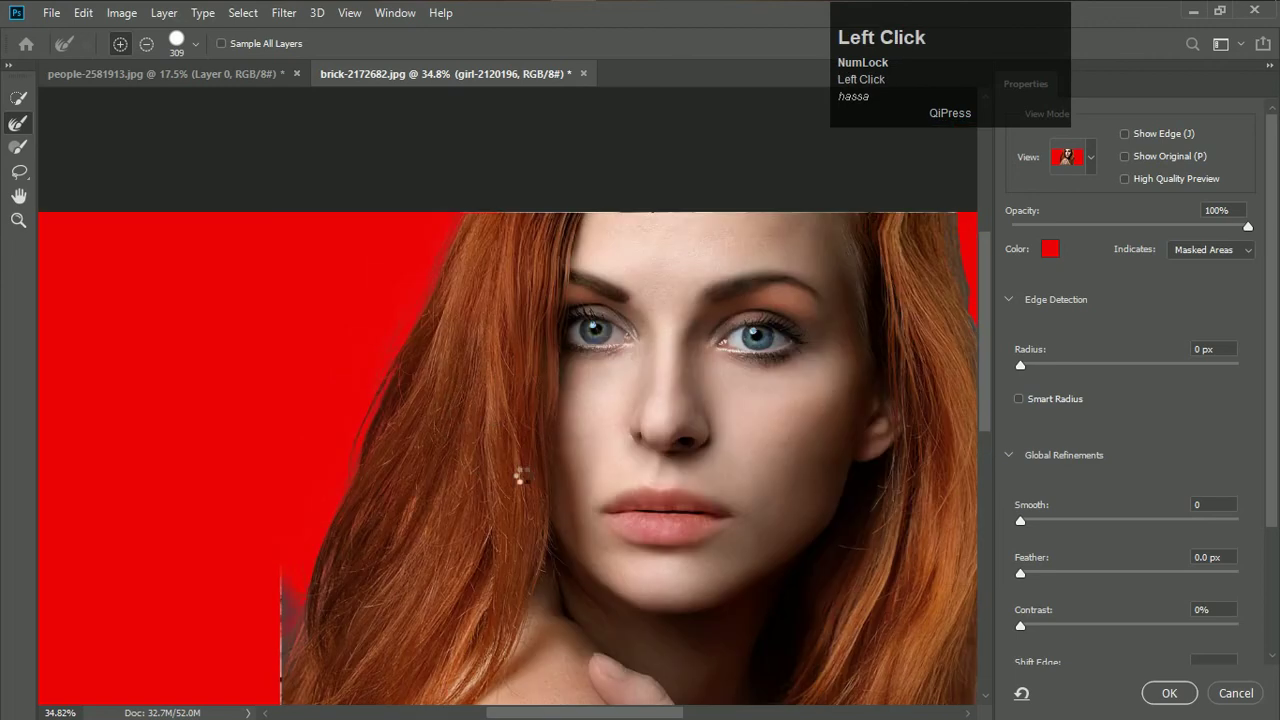
Refine the hair and arm edges on the woman's other side, undo the last brush stroke, and apply the refined selection
scroll(826, 360, "right", 2)
mouse_move(794, 312)
left_mouse_down()
mouse_move(789, 403)
mouse_move(834, 412)
left_mouse_up()
left_click_drag(834, 594, 786, 523)
scroll(789, 523, "down", 1)
left_click(840, 609)
scroll(800, 567, "down", 1)
scroll(800, 567, "down", 2)
left_click(777, 580)
key("ctrl+z")
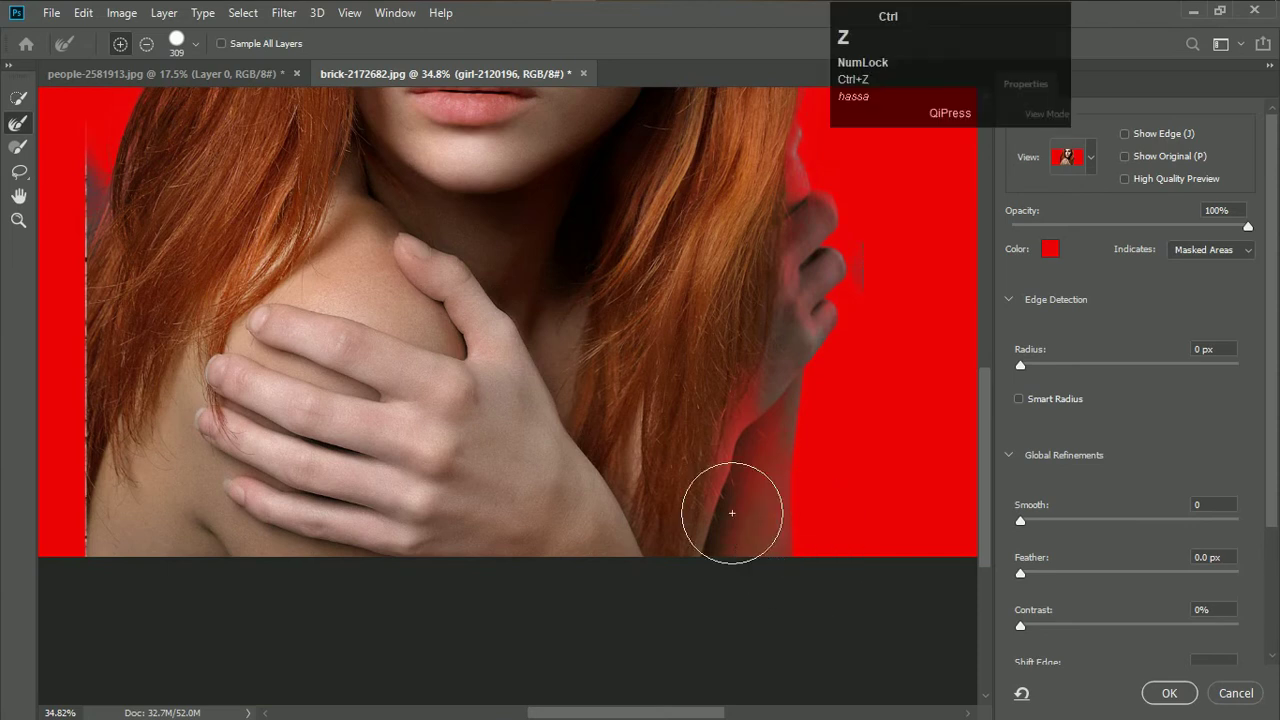
left_click(1169, 693)
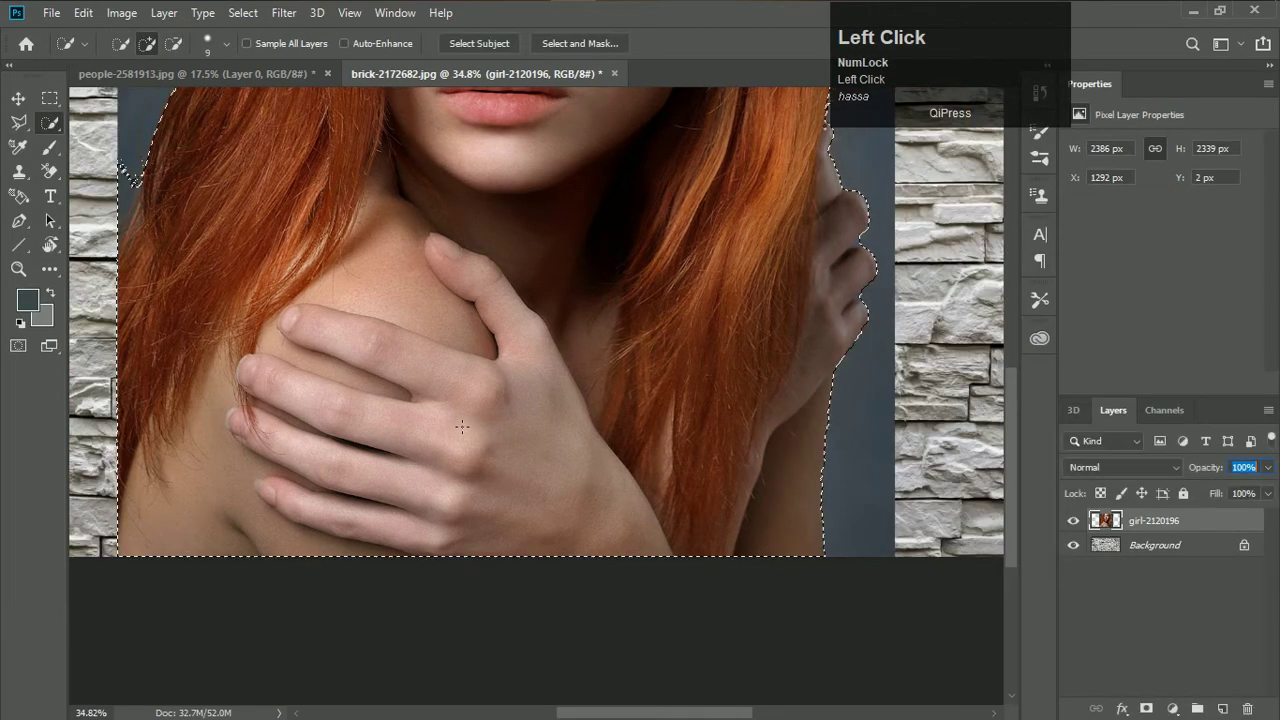
Unlock the stone wall Background layer and invert the selection around the woman
scroll(128, 172, "down", 1)
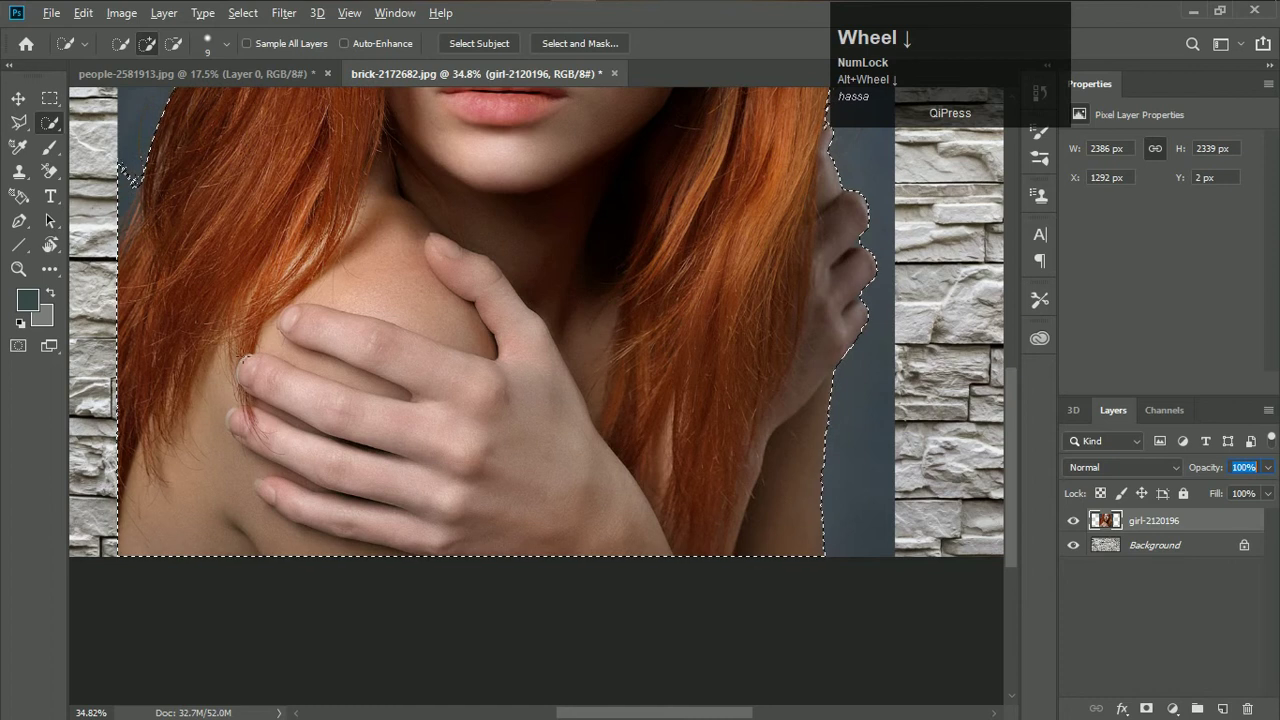
left_click(1244, 545)
right_click(441, 251)
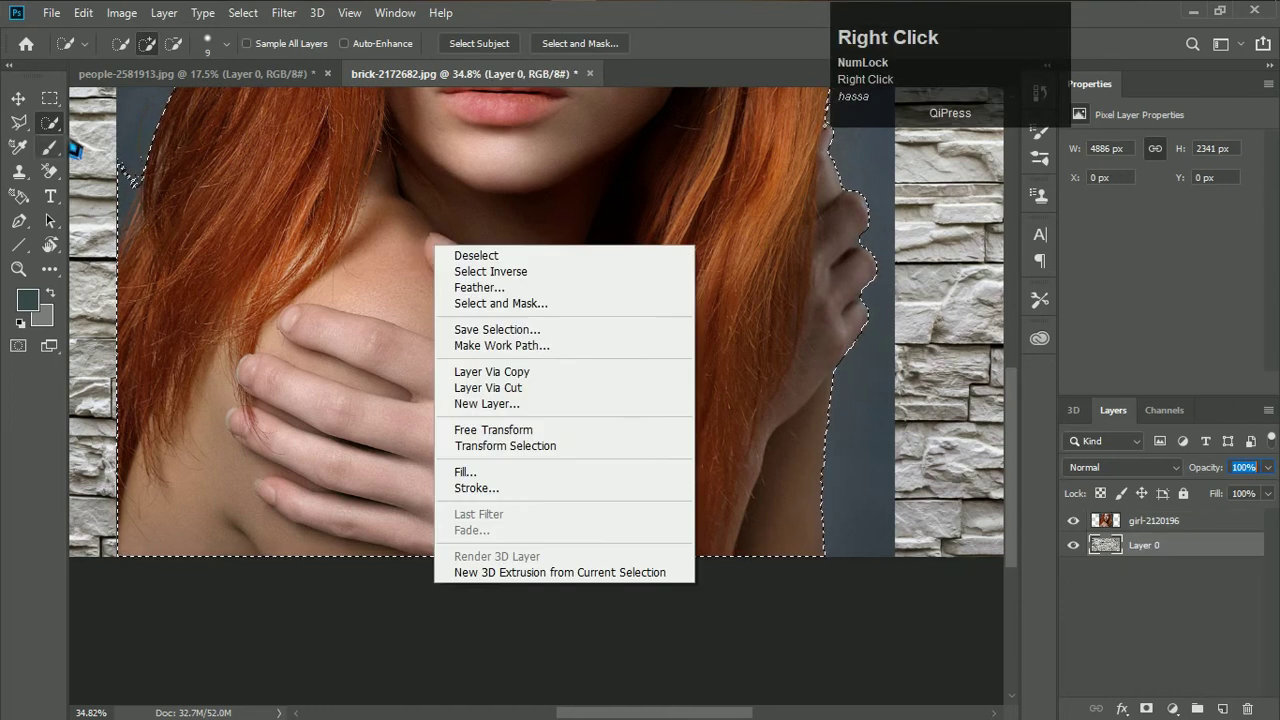
left_click(486, 279)
Delete the selected blue-grey background around the red-haired woman on the girl-2120196 layer and deselect
key("BackSpace")
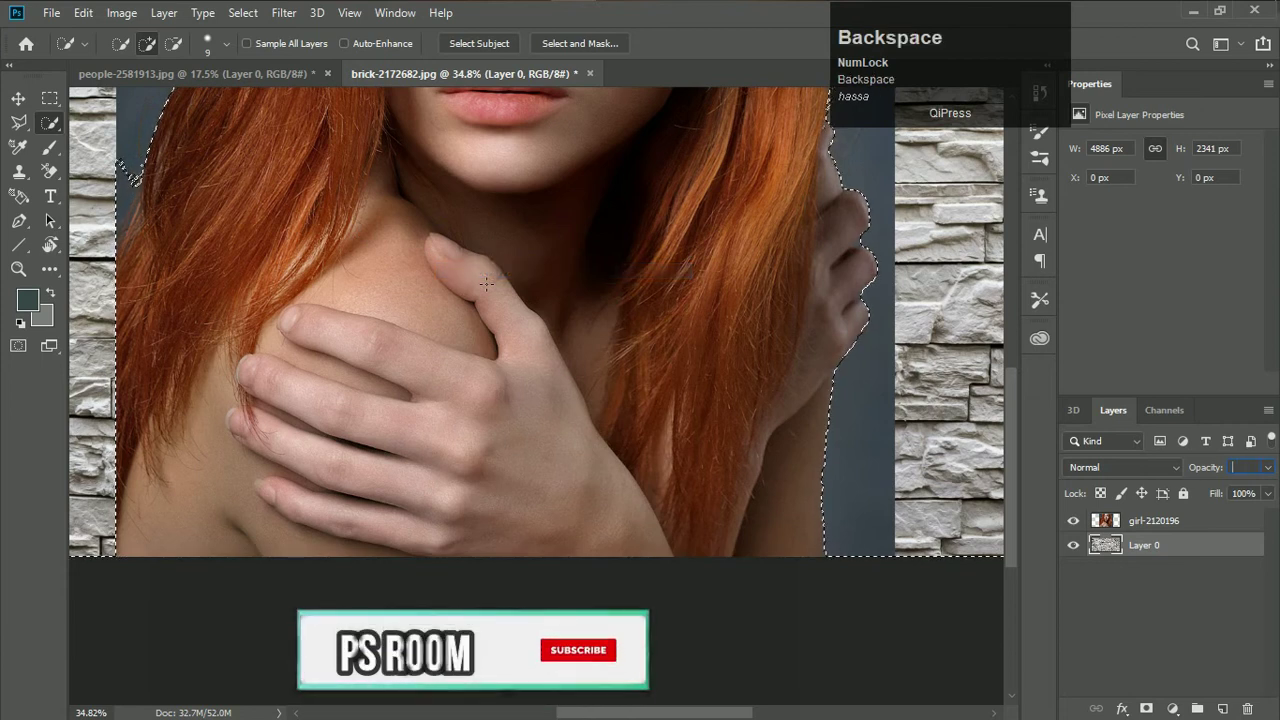
key("v")
left_click(486, 283)
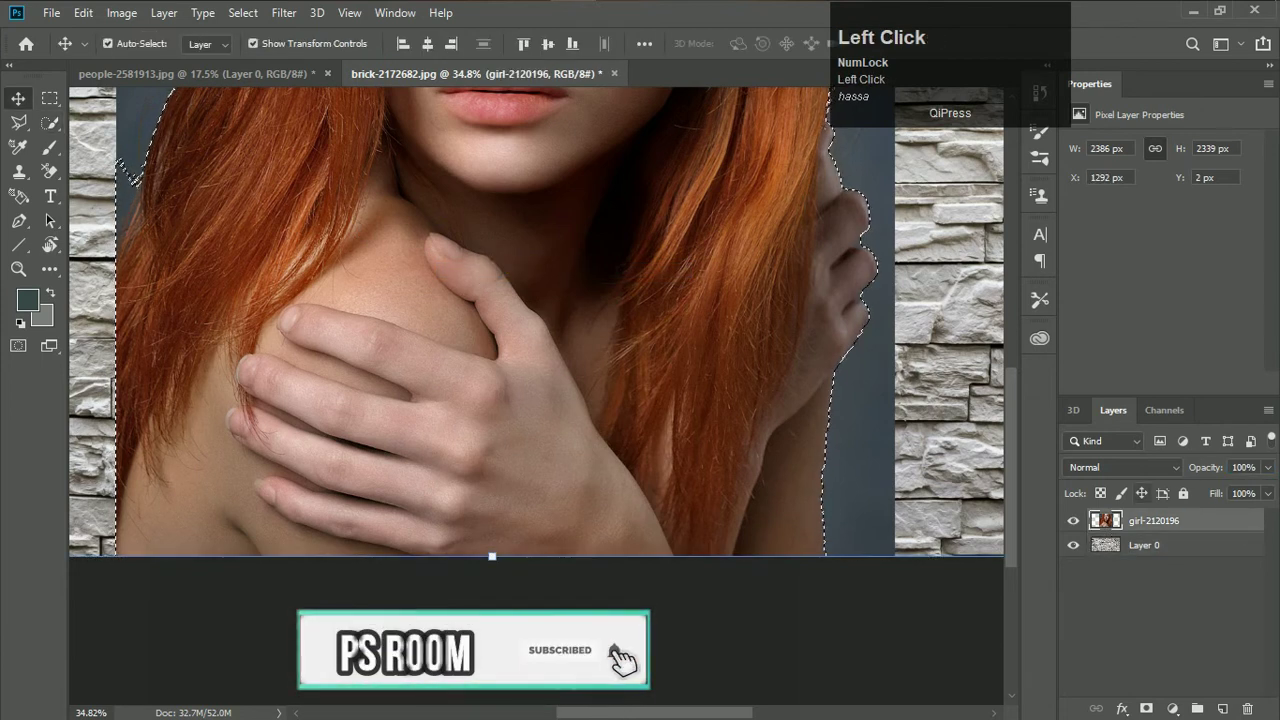
scroll(603, 556, "down", 4)
key("BackSpace")
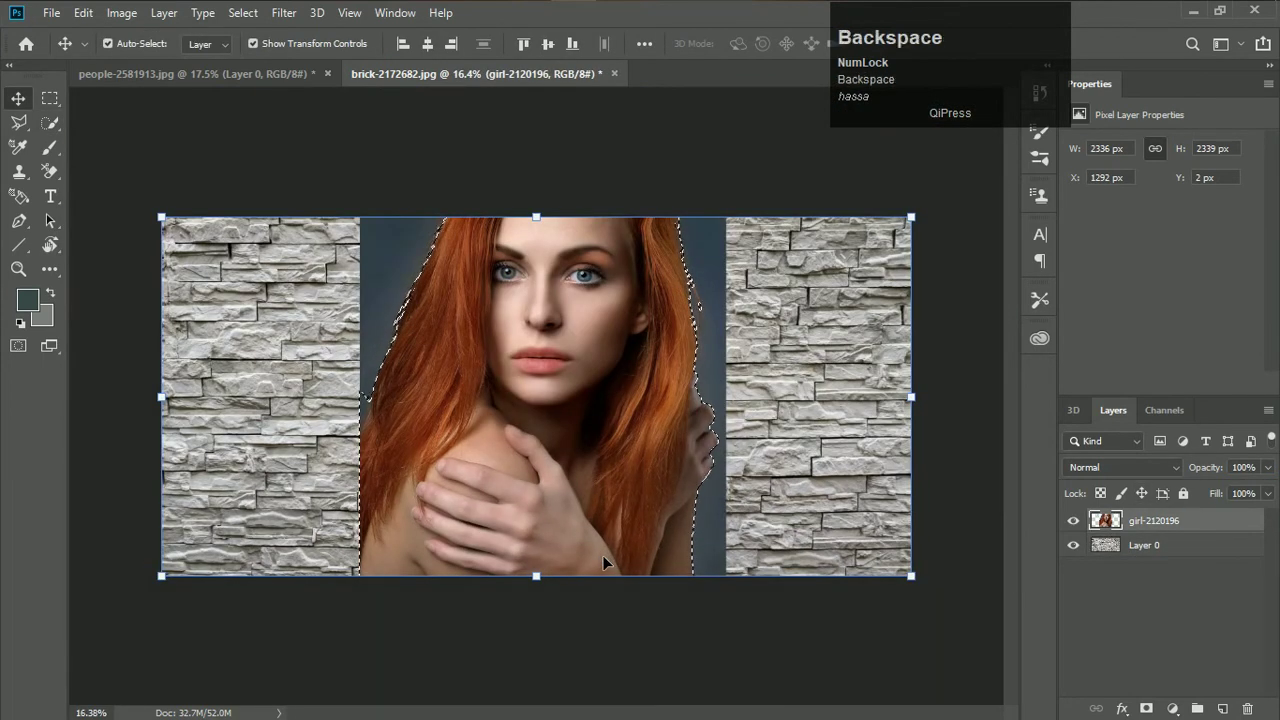
key("ctrl+d")
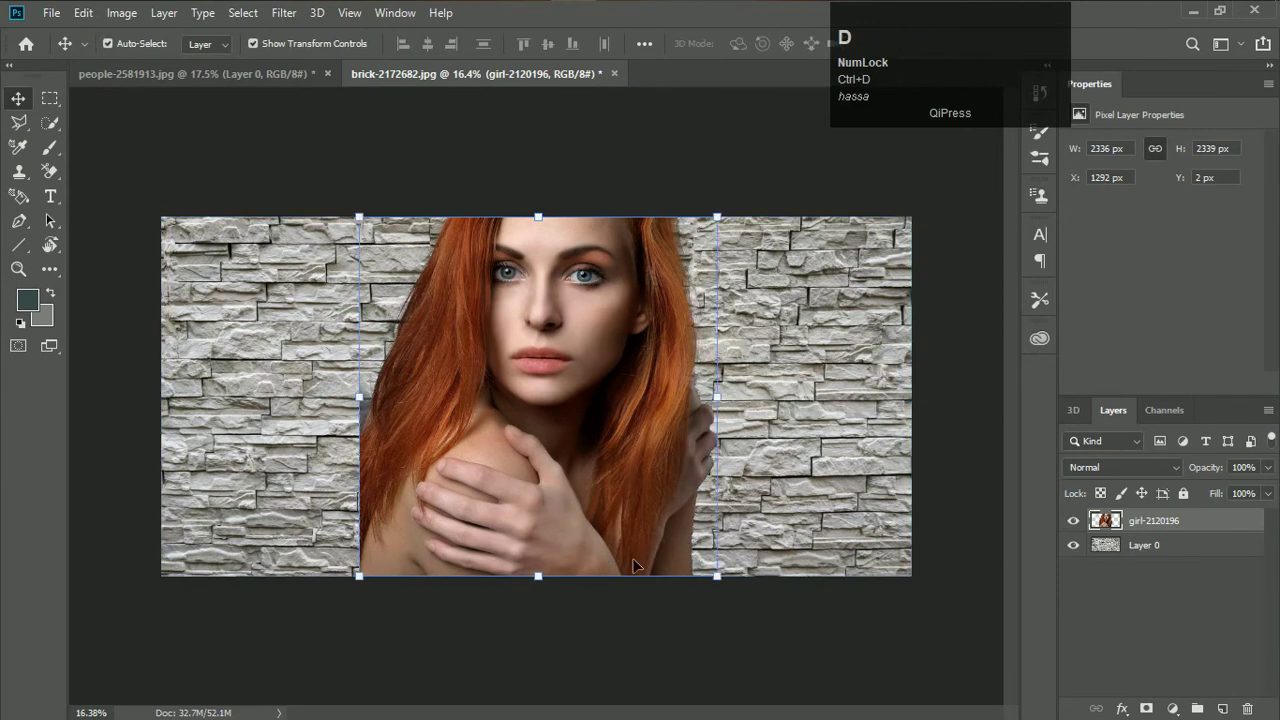
Switch from the Background Eraser to the regular Eraser tool with the stone wall layer active
left_click(305, 455)
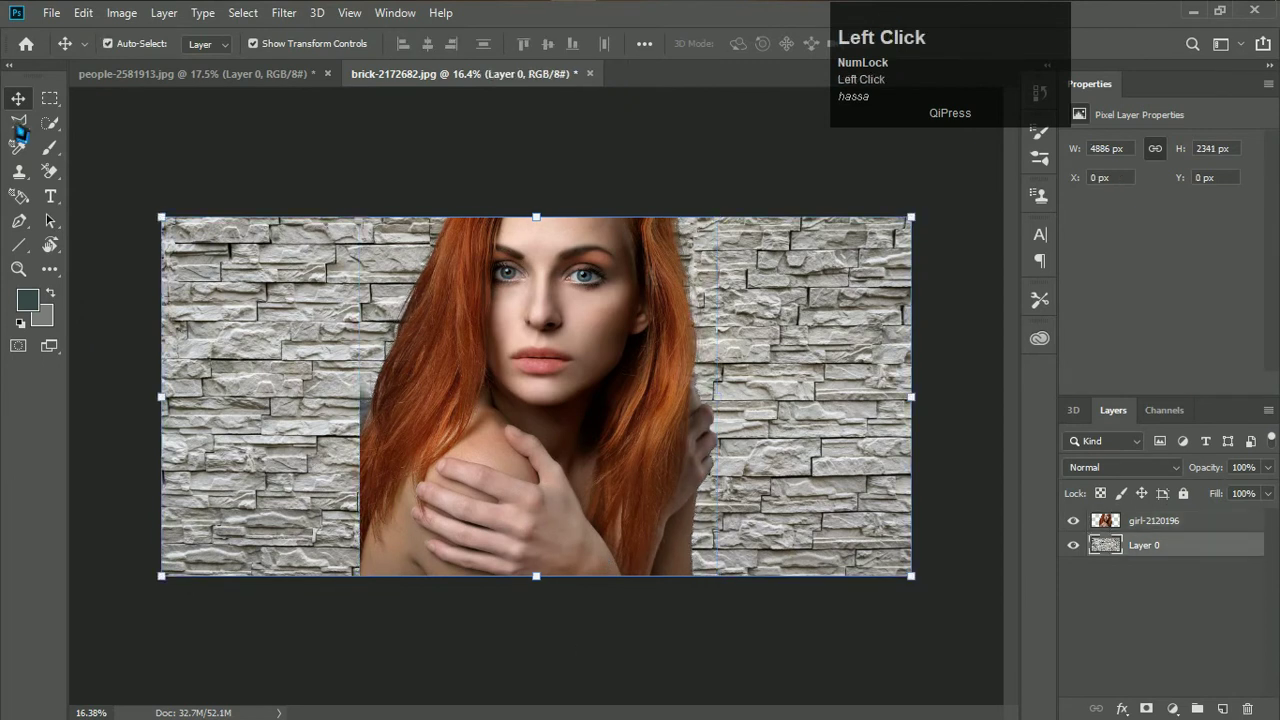
left_click(50, 171)
right_click(50, 171)
left_click(128, 172)
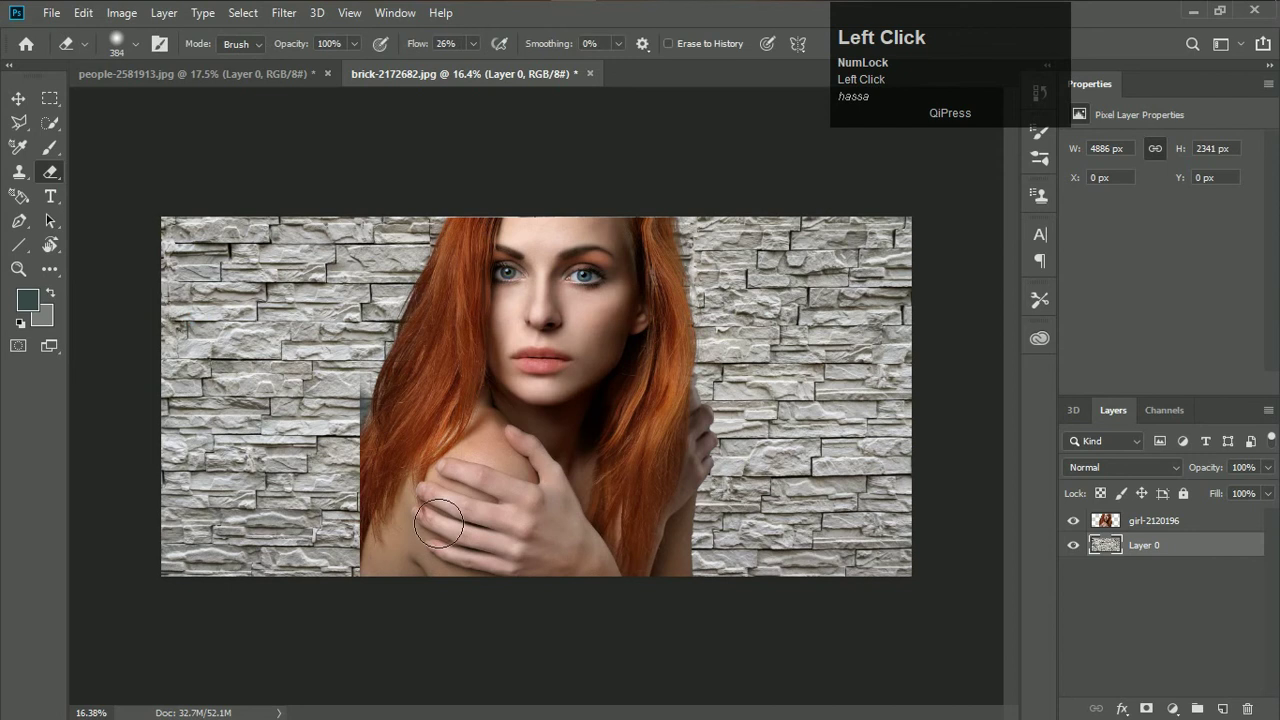
scroll(463, 452, "up", 3)
mouse_move(215, 325)
left_mouse_down()
mouse_move(295, 358)
mouse_move(285, 385)
left_mouse_up()
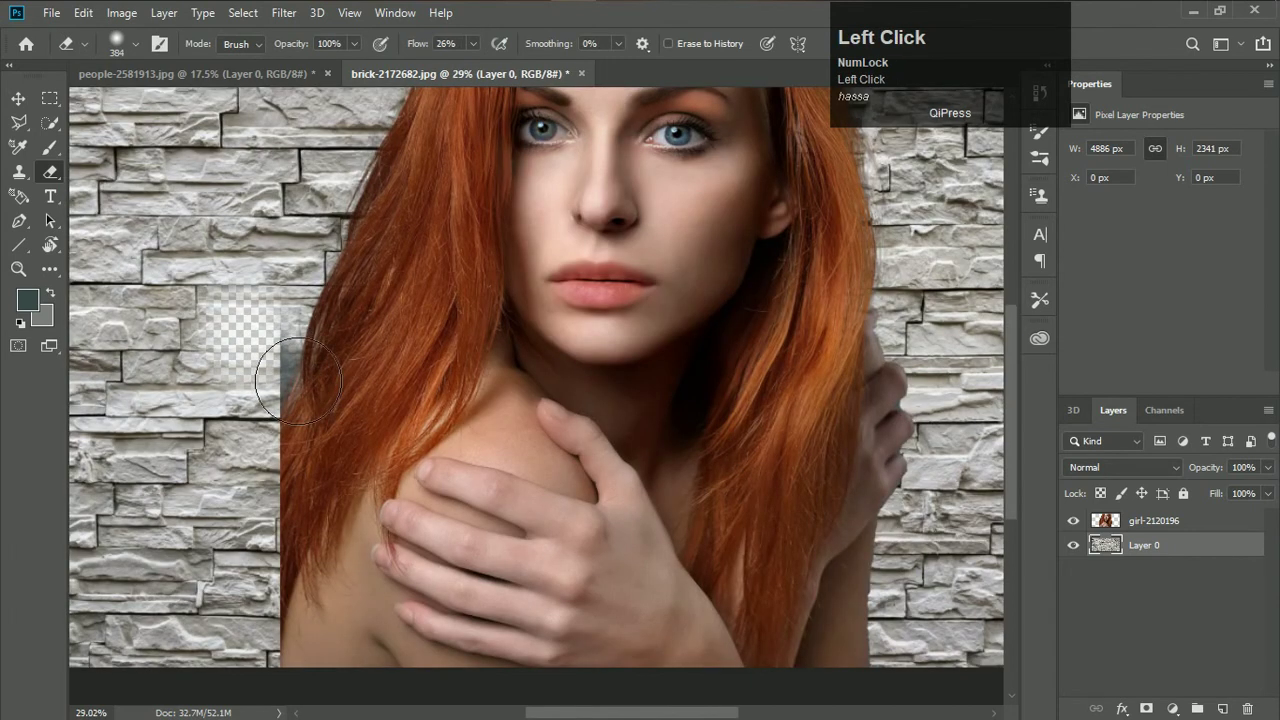
key("ctrl+z")
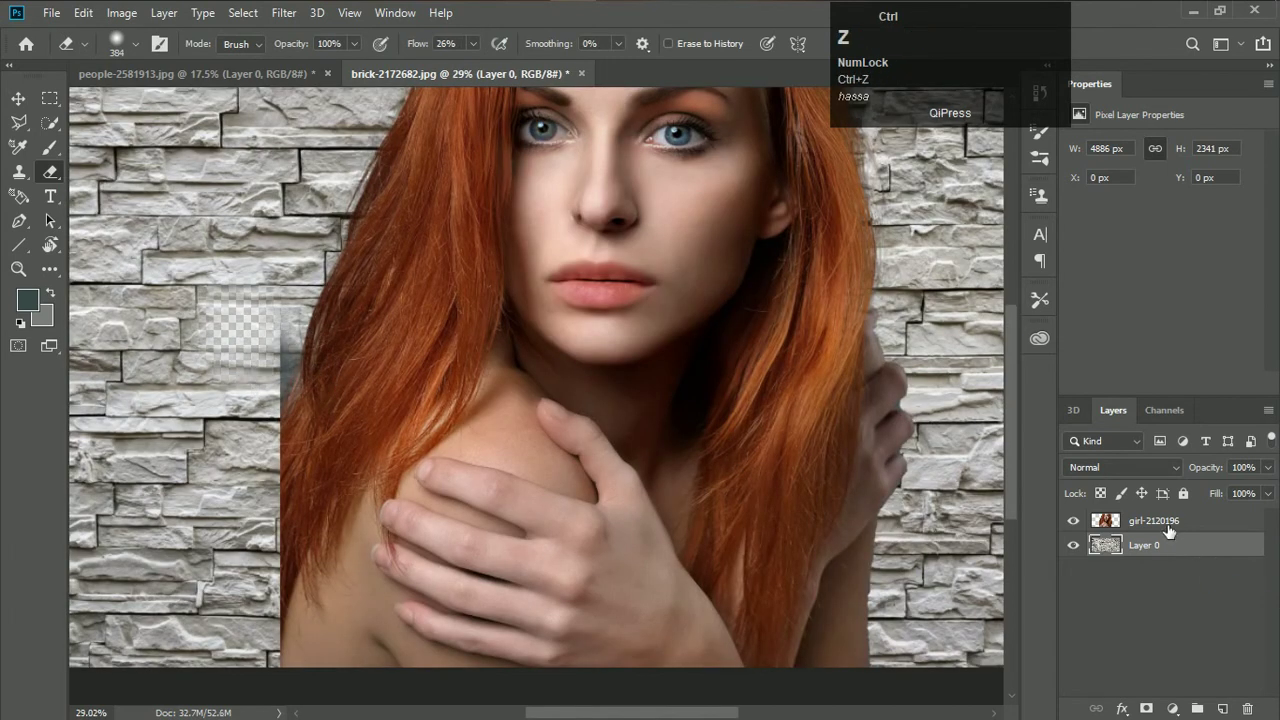
Erase the leftover background fringe beside the woman's hair and covered shoulder on the girl-2120196 layer with a 260 px soft eraser
left_click(1167, 525, "shift")
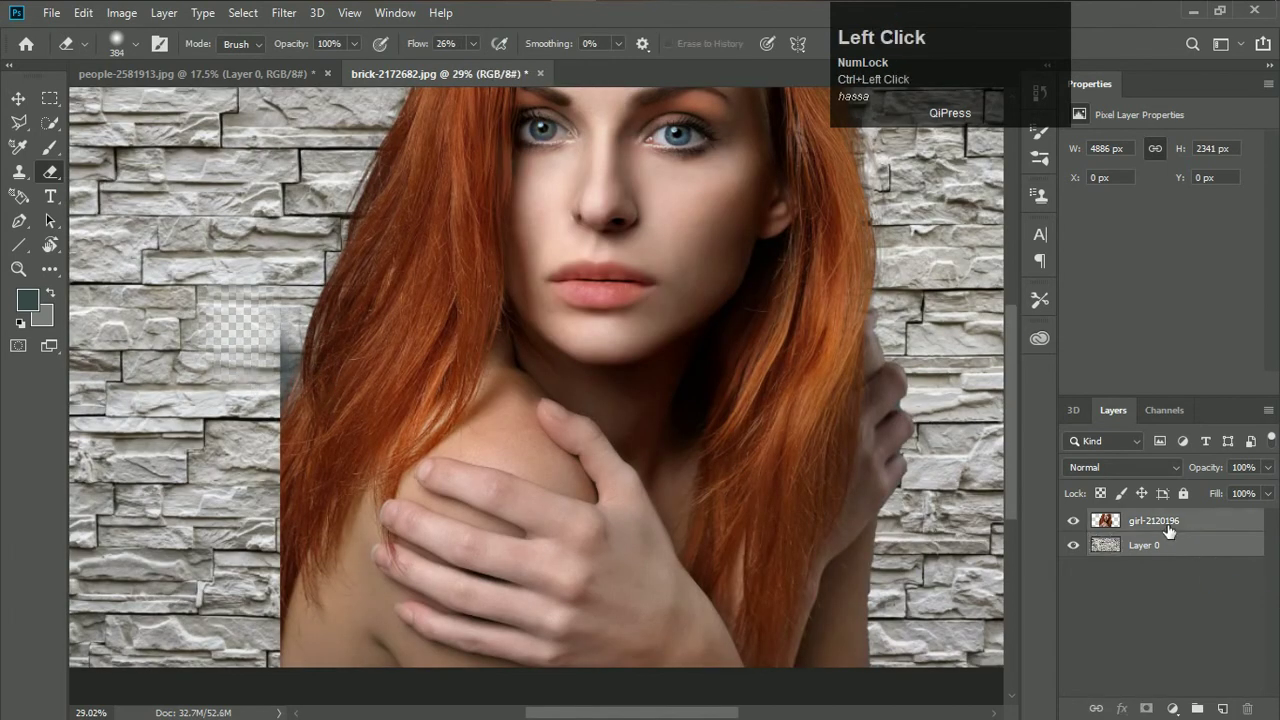
left_click(1218, 521)
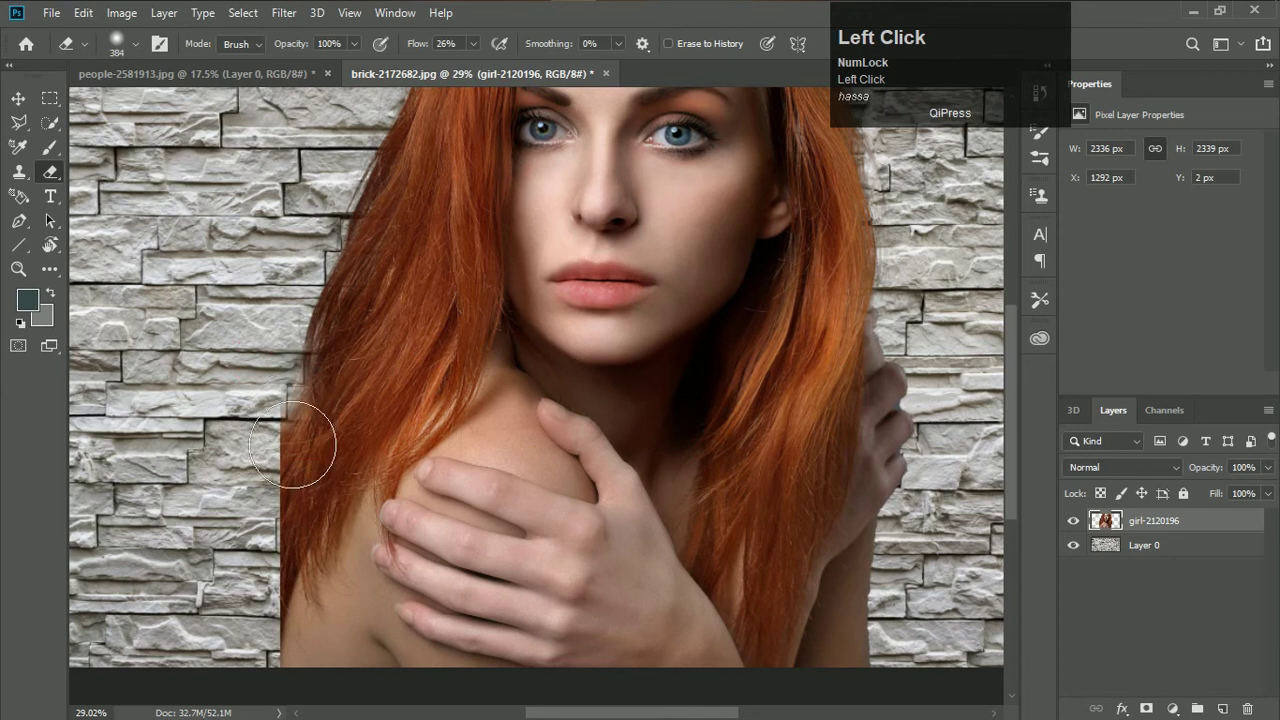
right_click(235, 447, "alt")
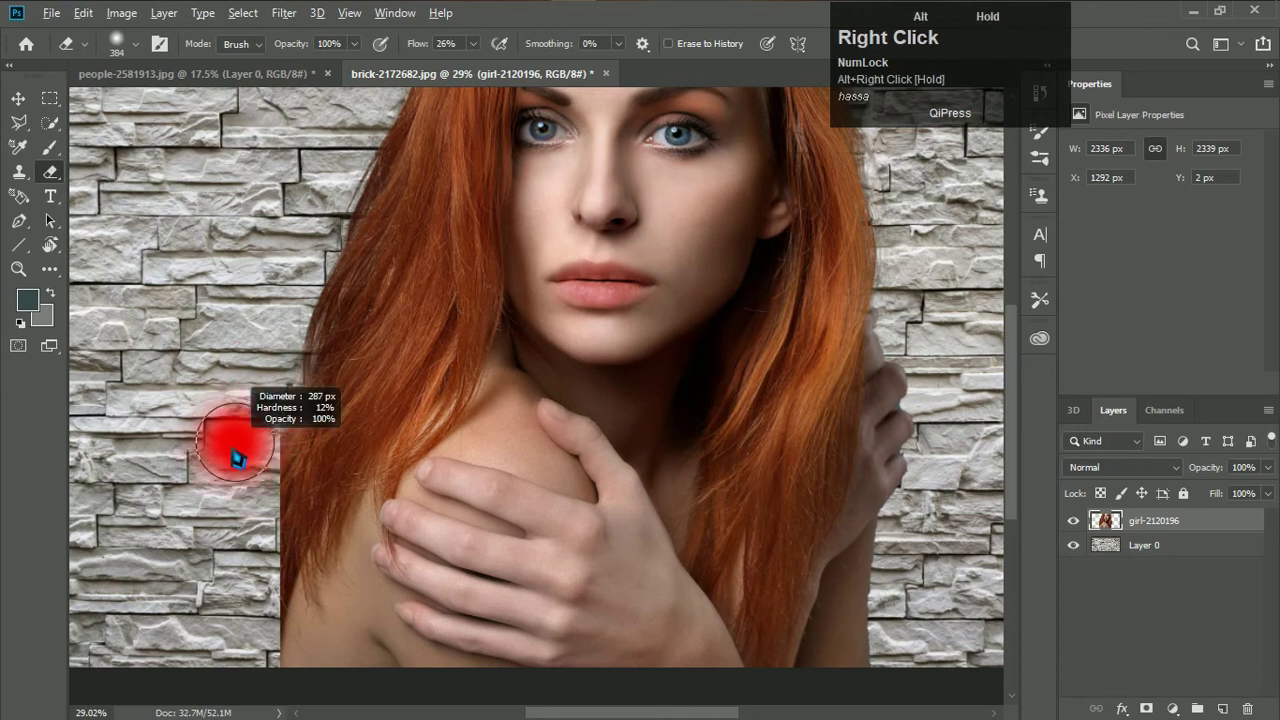
mouse_move(305, 448)
left_mouse_down()
mouse_move(287, 675)
mouse_move(284, 506)
mouse_move(282, 656)
left_mouse_up()
mouse_move(283, 457)
left_mouse_down()
mouse_move(300, 660)
mouse_move(298, 479)
mouse_move(292, 712)
left_mouse_up()
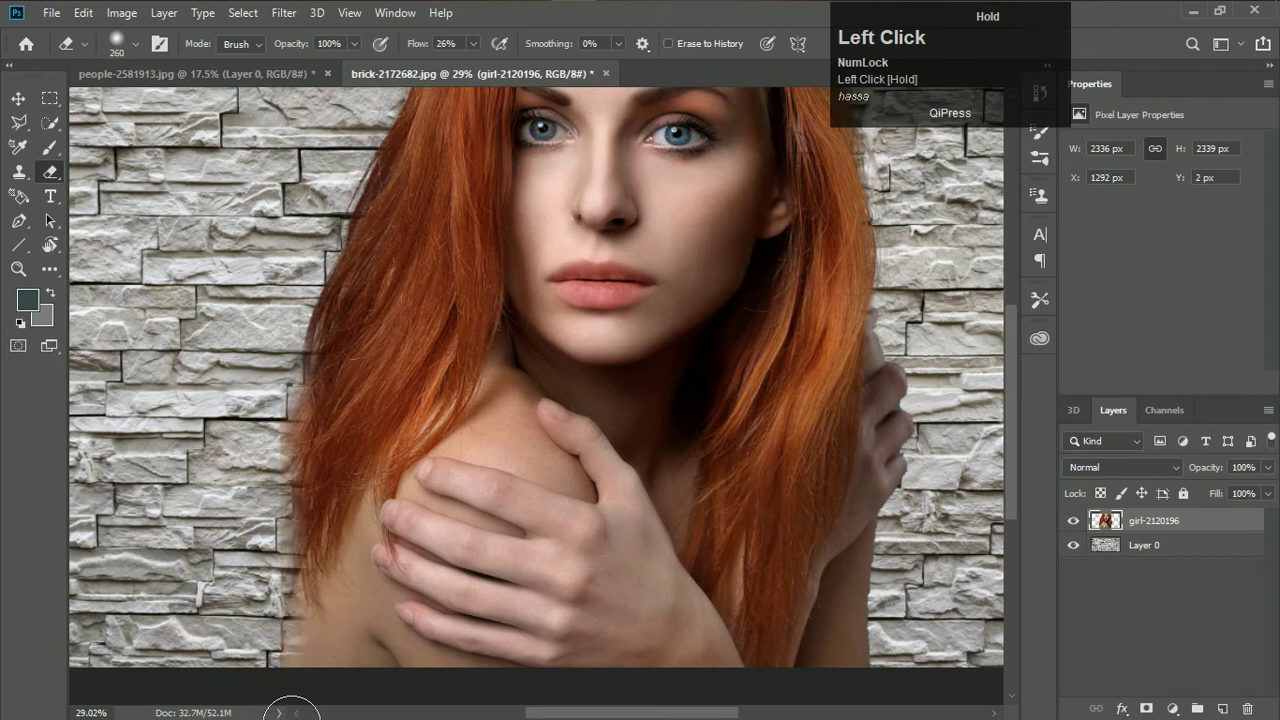
Load the woman's outline as a selection and add a Hue/Saturation adjustment with hue -1 and saturation +34
scroll(279, 455, "down", 3, "alt")
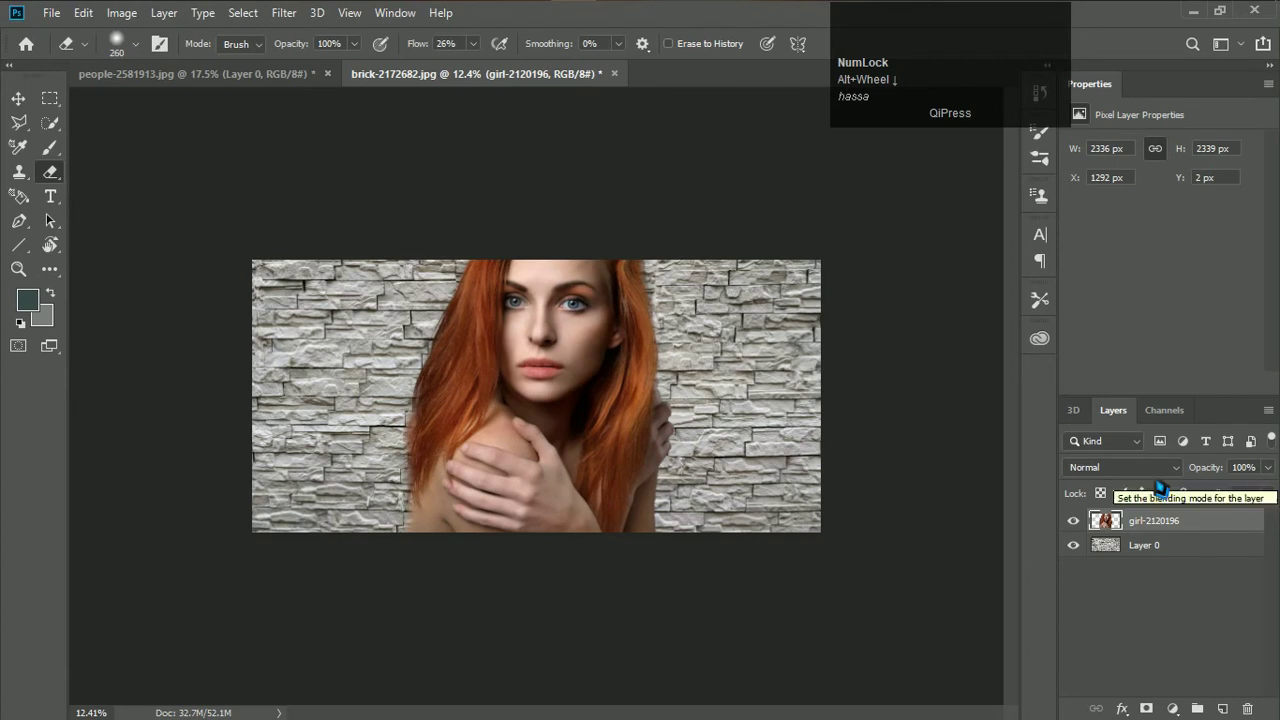
left_click(1173, 709)
left_click(1106, 530)
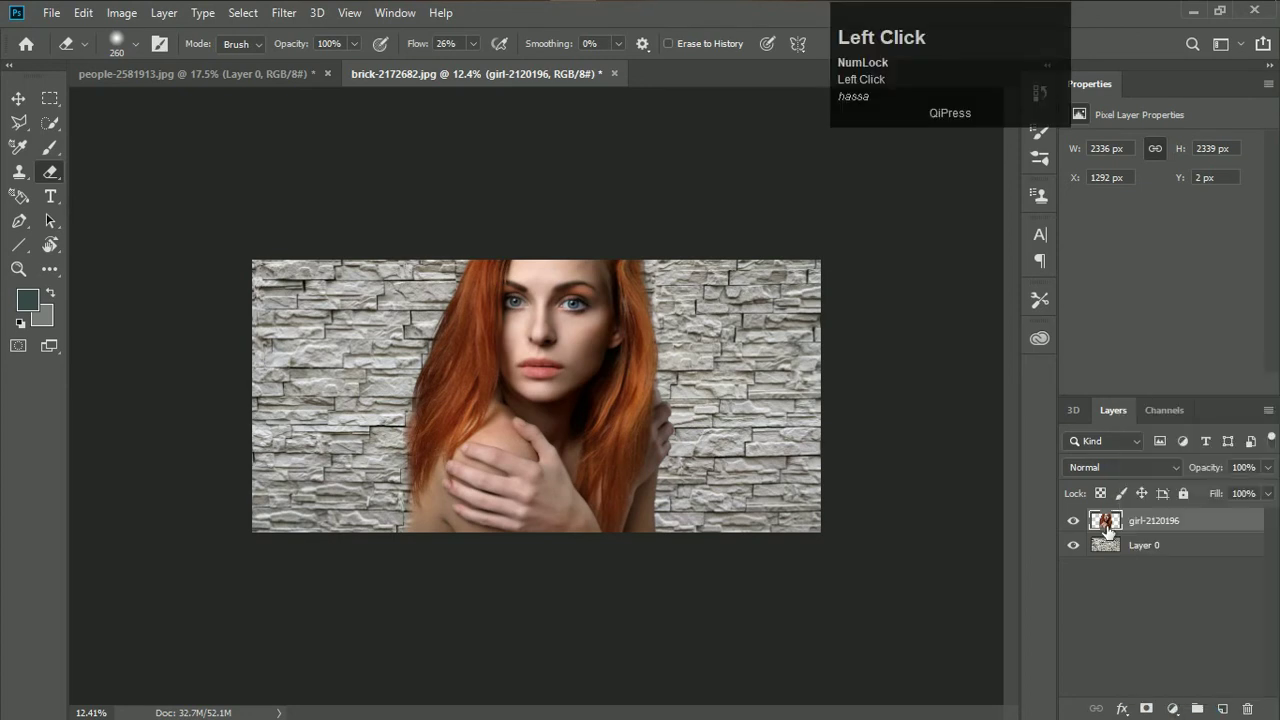
left_click(1106, 528, "ctrl")
left_click(1173, 709)
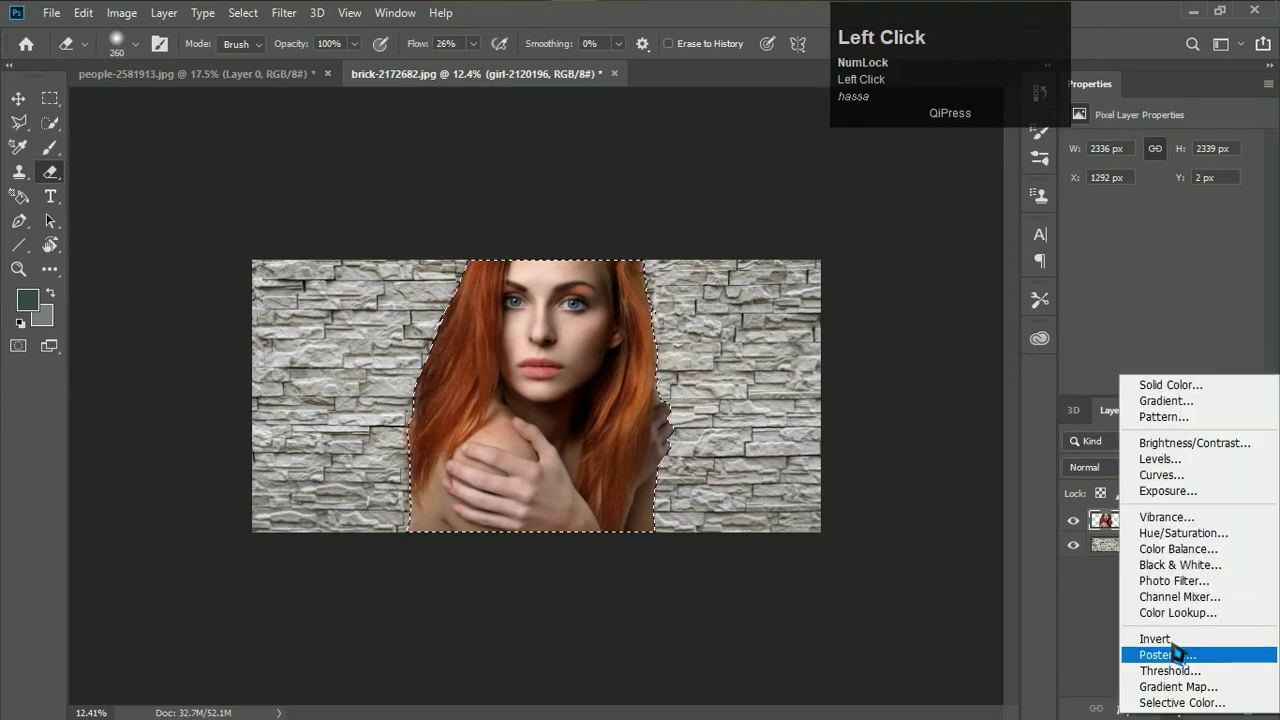
left_click(1185, 533)
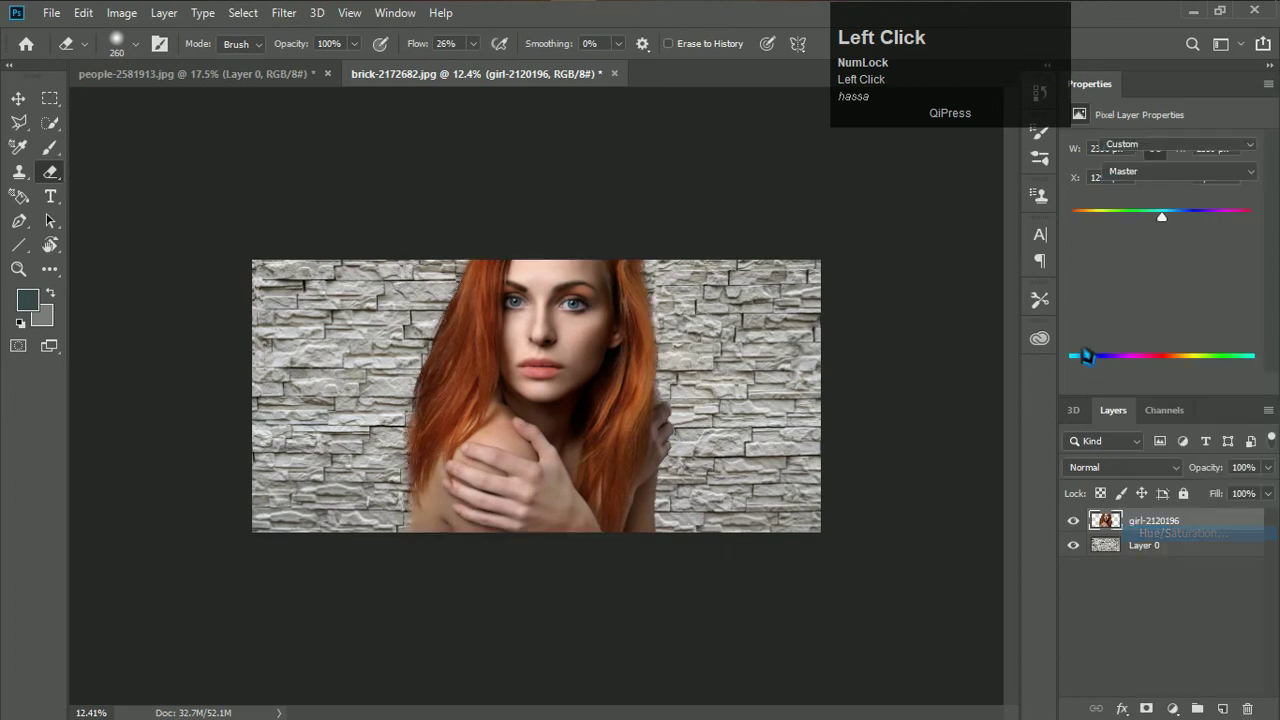
left_click_drag(1180, 268, 1223, 273)
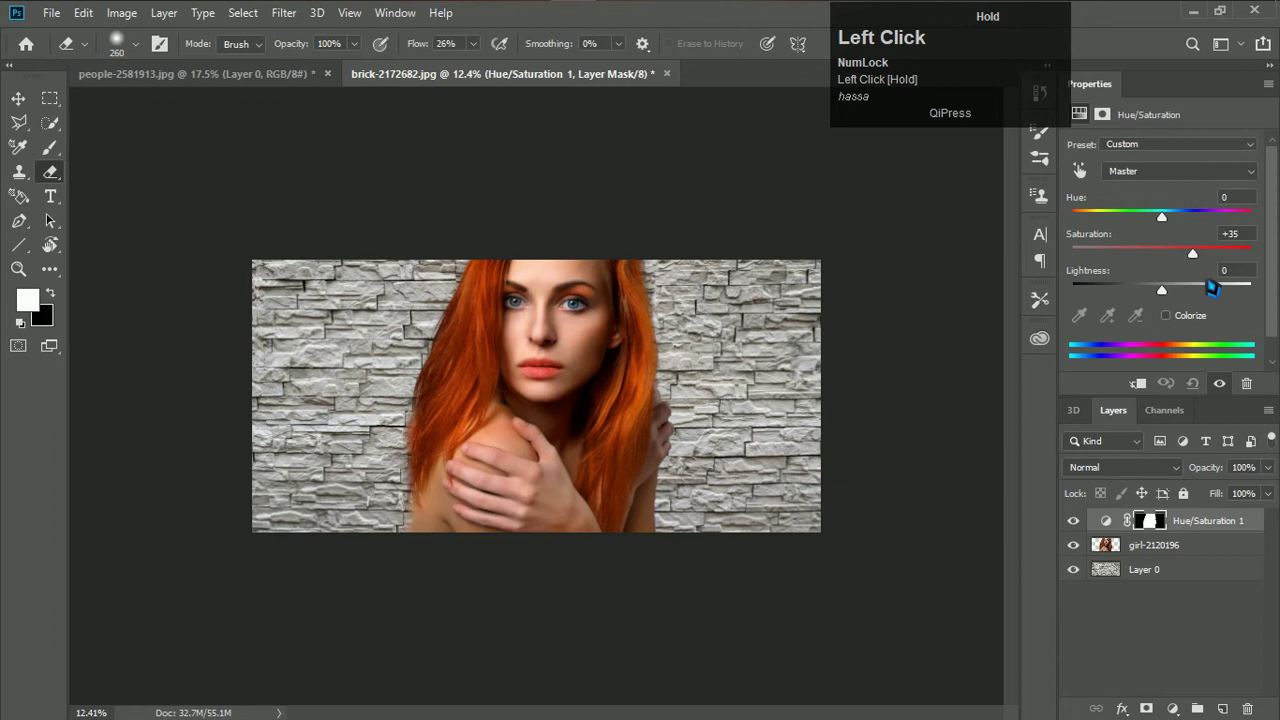
left_click_drag(1182, 235, 1187, 238)
Add a Vibrance adjustment layer on top and set its vibrance to +50
left_click(1173, 709)
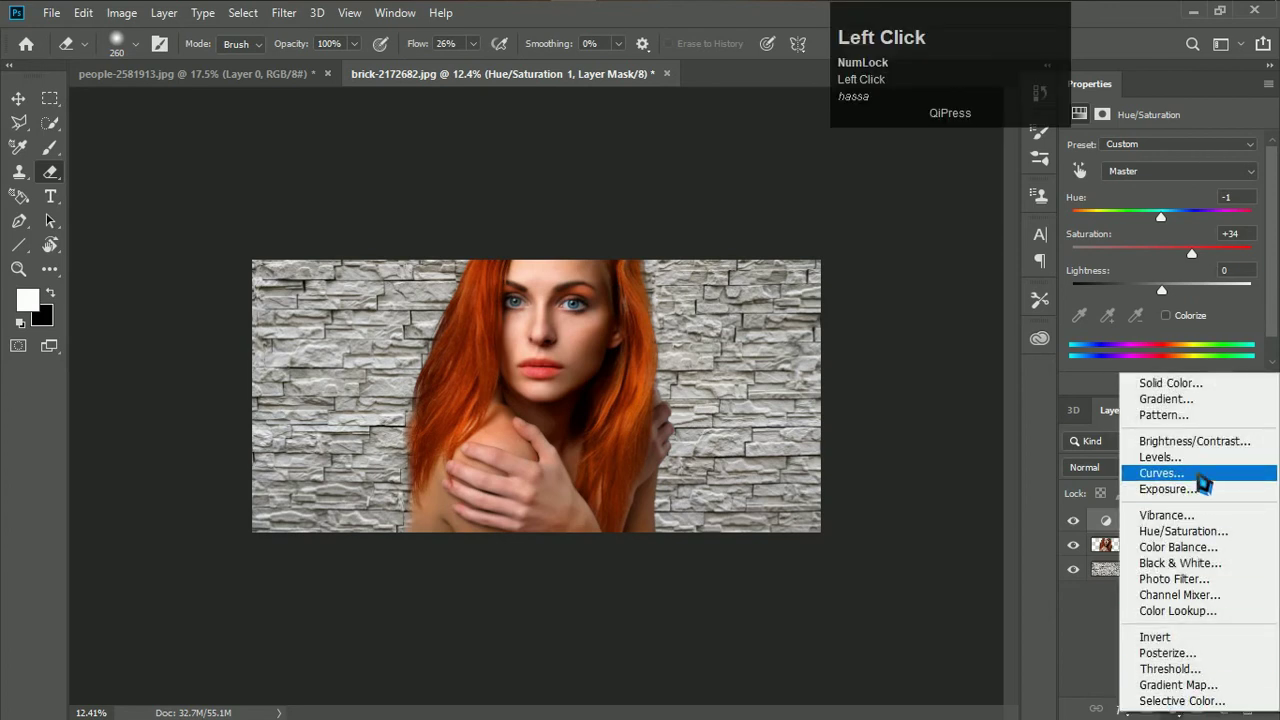
left_click(1200, 516)
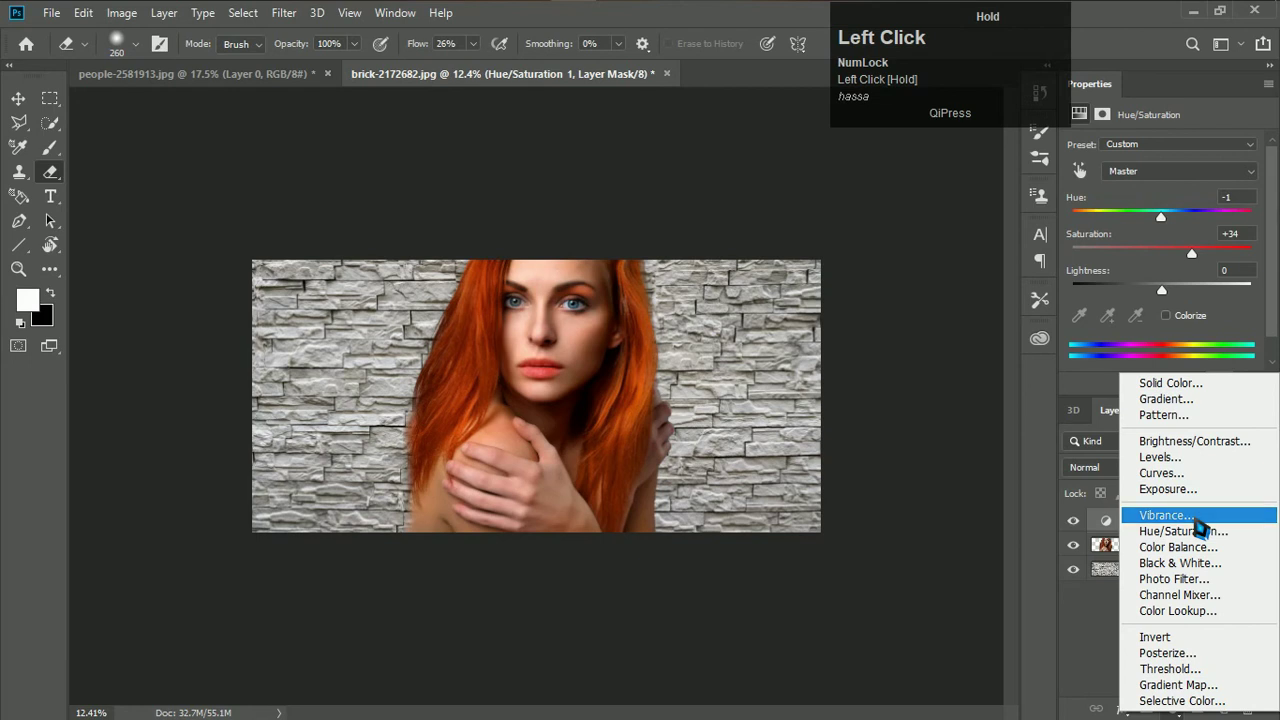
left_click_drag(1183, 178, 1195, 178)
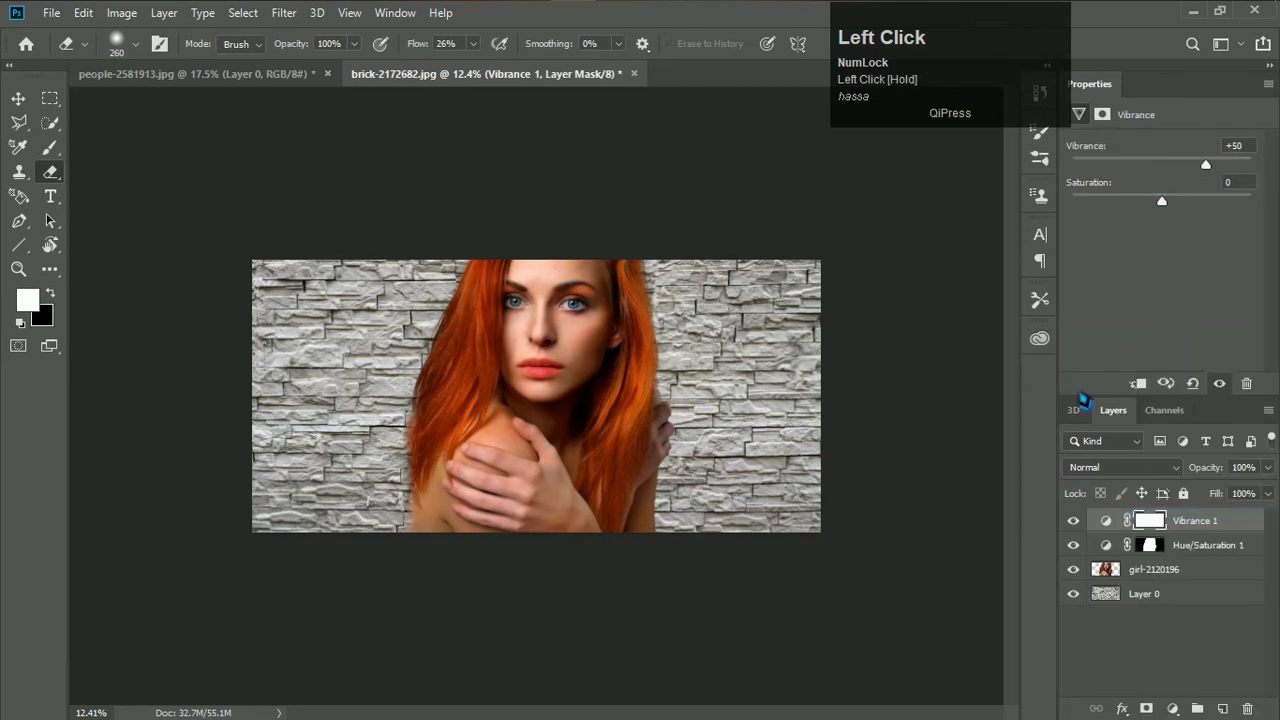
Merge the Vibrance and Hue/Saturation adjustment layers with the girl-2120196 layer into one layer
left_click(1162, 656)
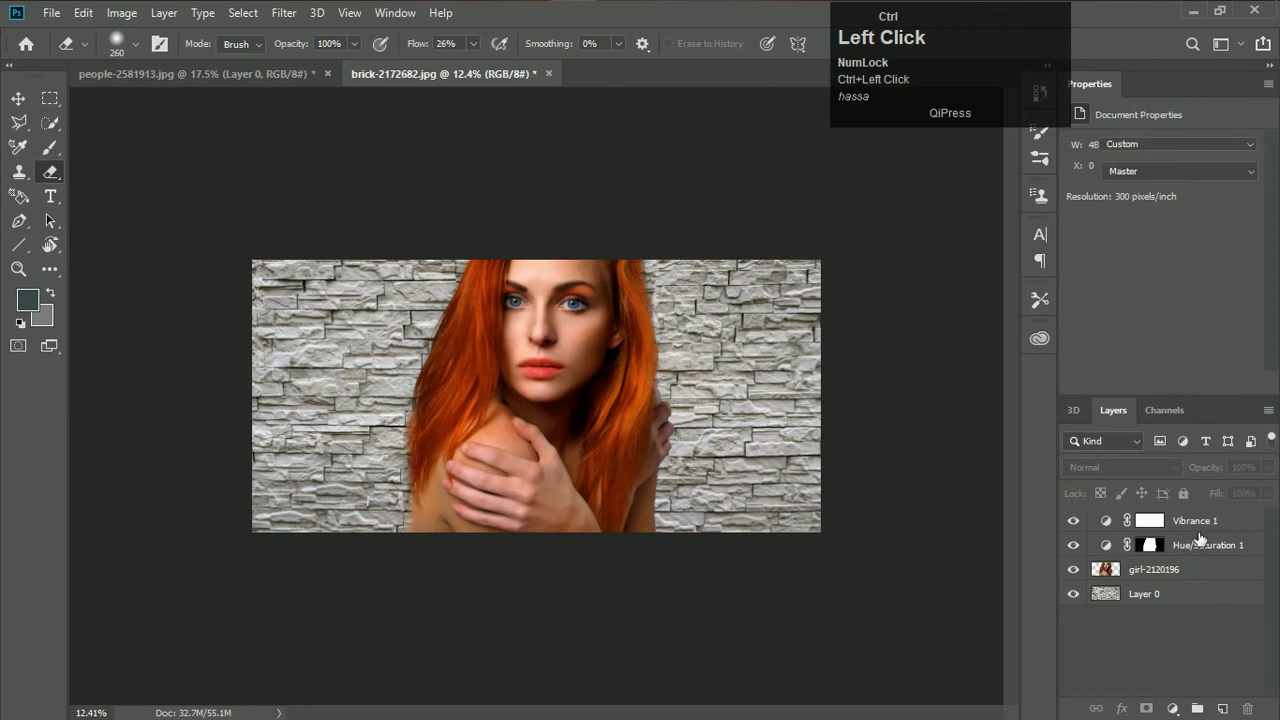
left_click(1192, 549)
left_click(1195, 521, "ctrl")
left_click(1200, 571, "ctrl")
key("ctrl+e")
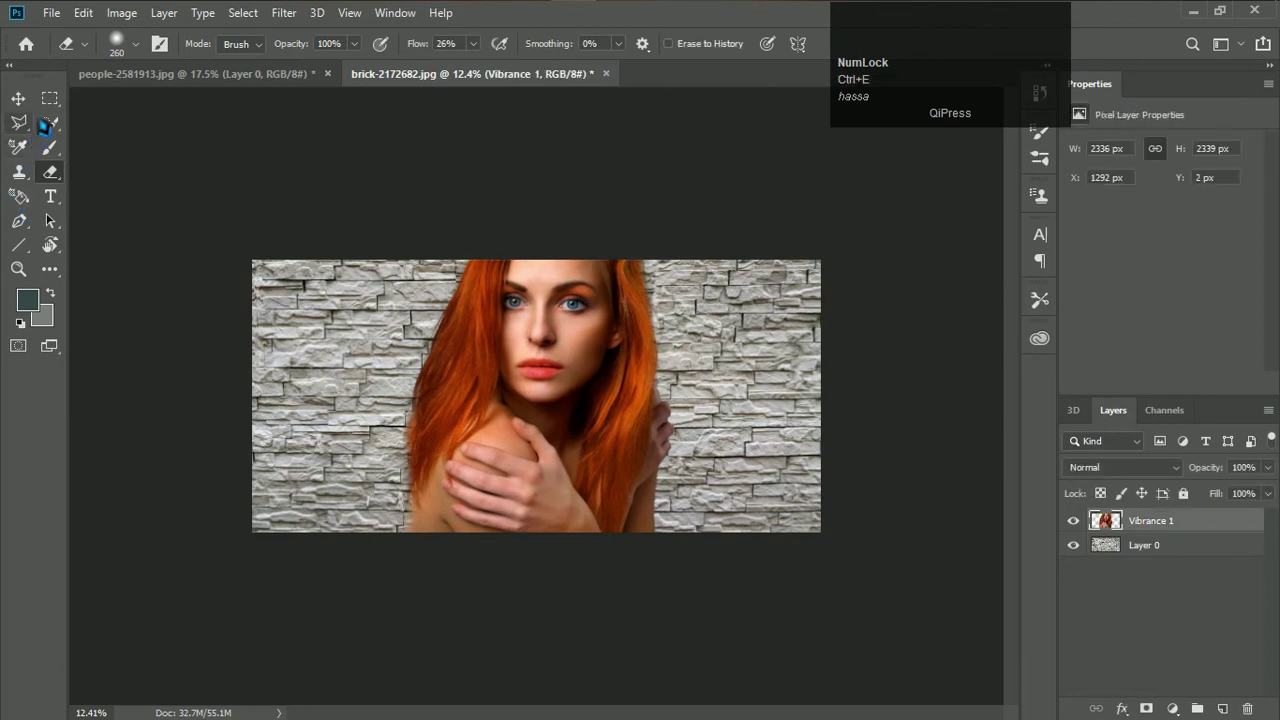
Set the merged woman layer's blend mode to Multiply and inspect the stone texture on her face
left_click(18, 98)
left_click(1155, 470)
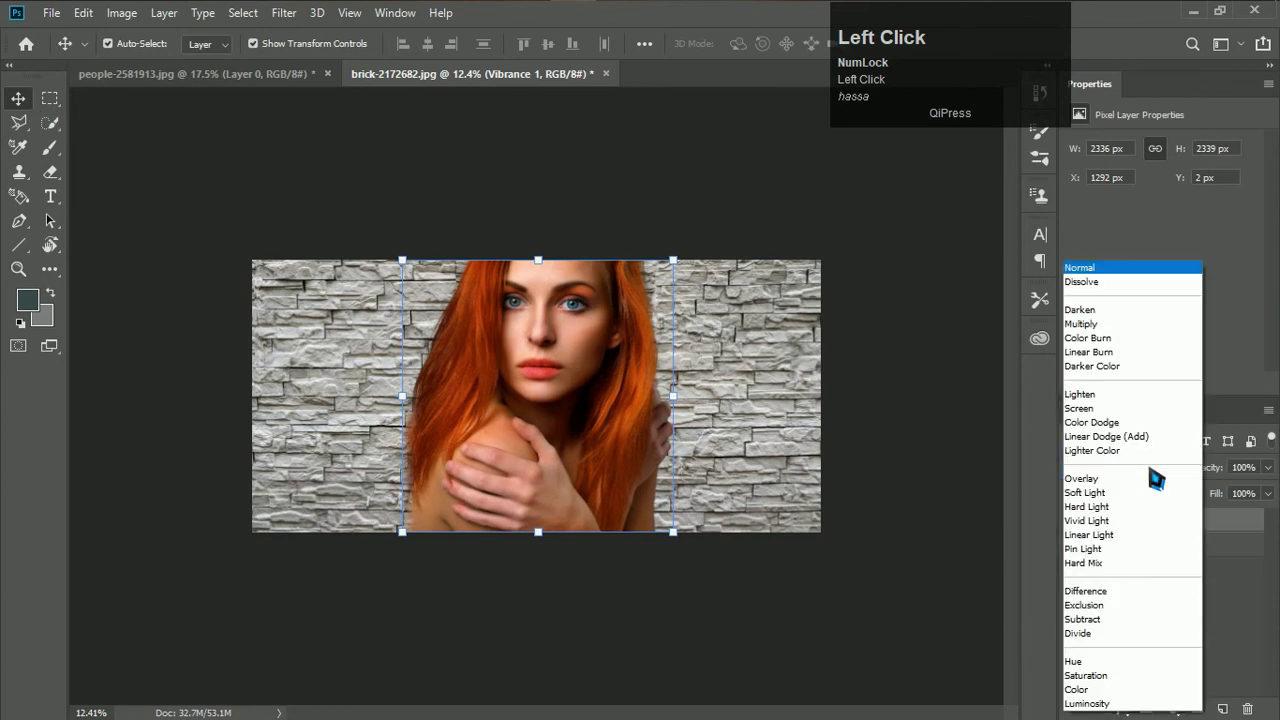
left_click(1150, 328)
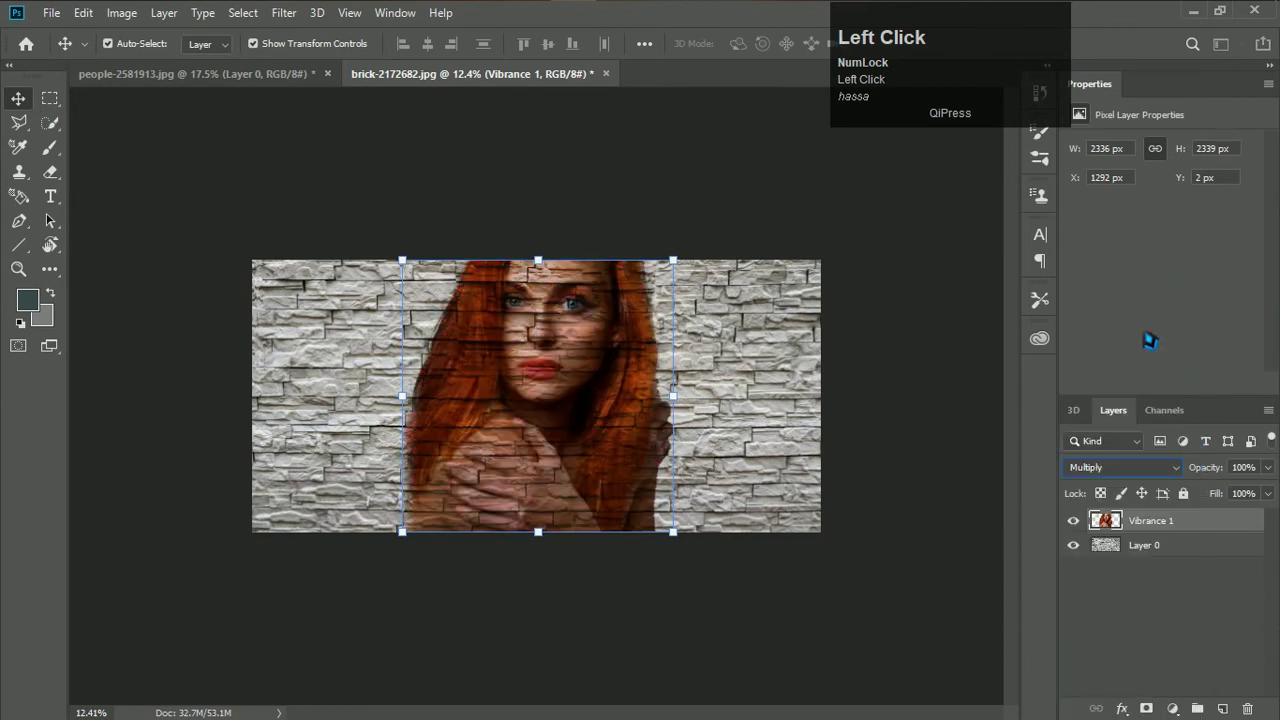
left_click(580, 598)
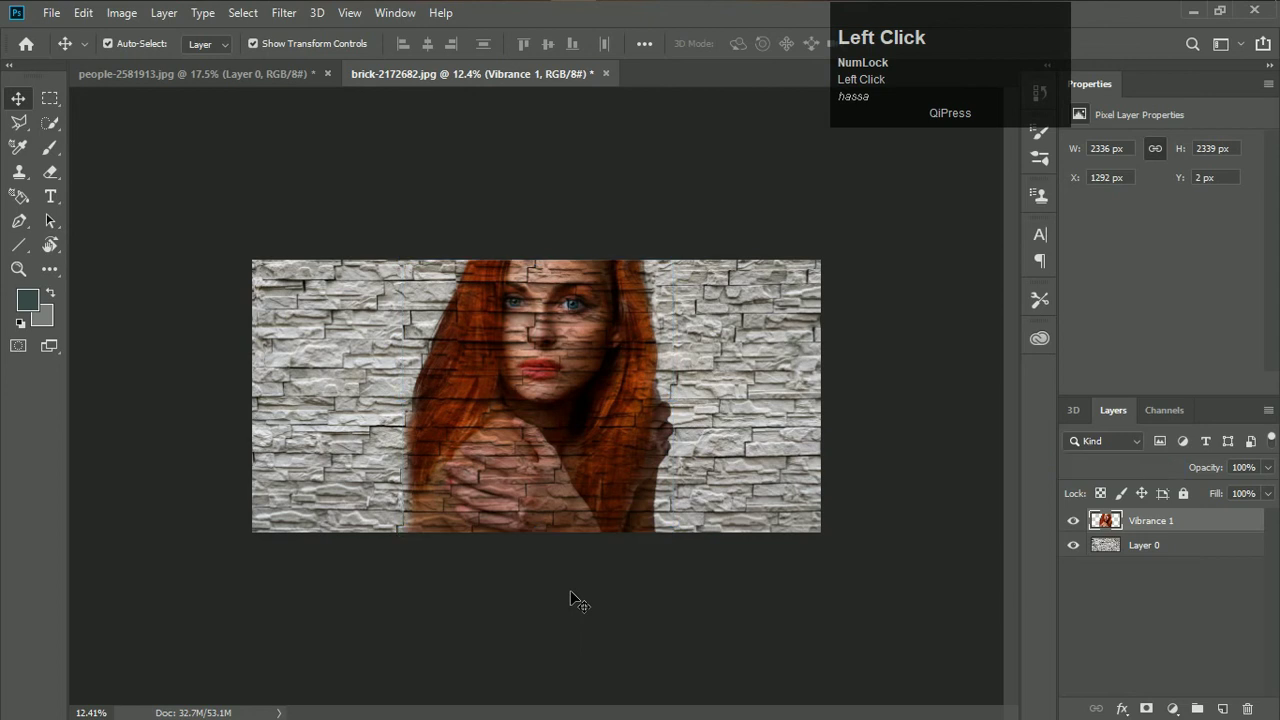
scroll(538, 447, "up", 3, "alt")
scroll(538, 447, "up", 2, "alt")
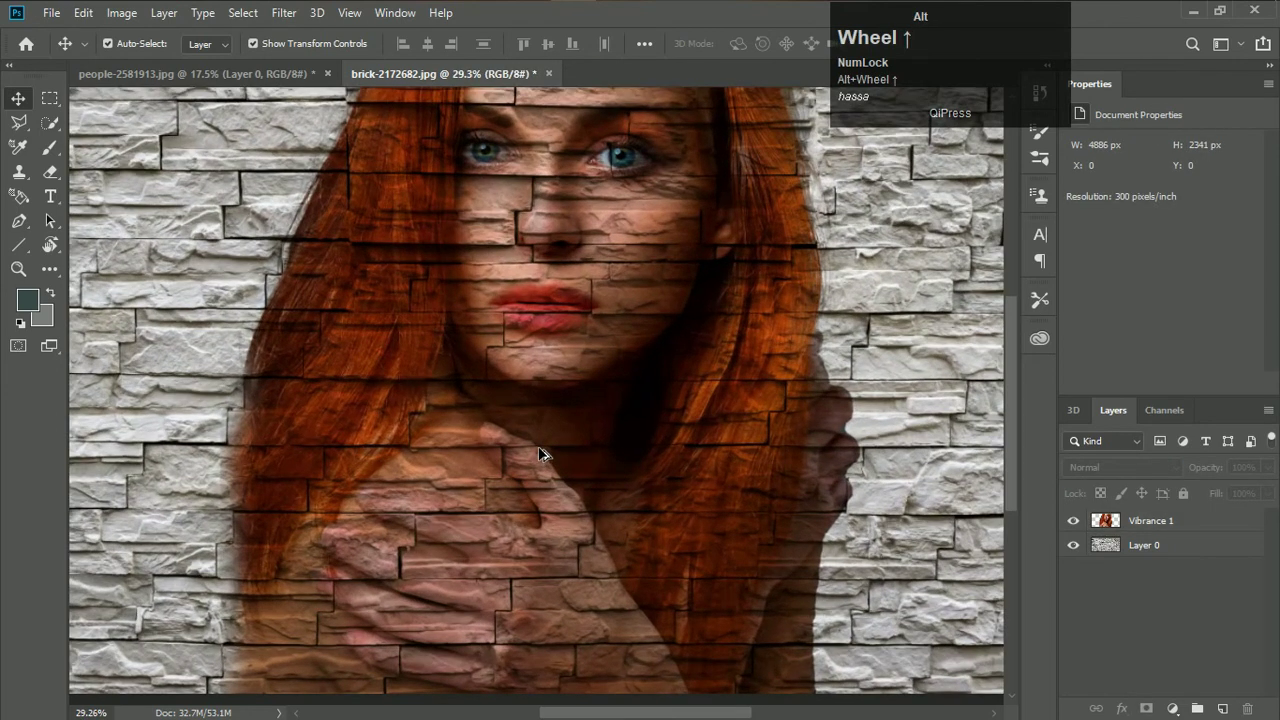
scroll(538, 453, "down", 1, "alt")
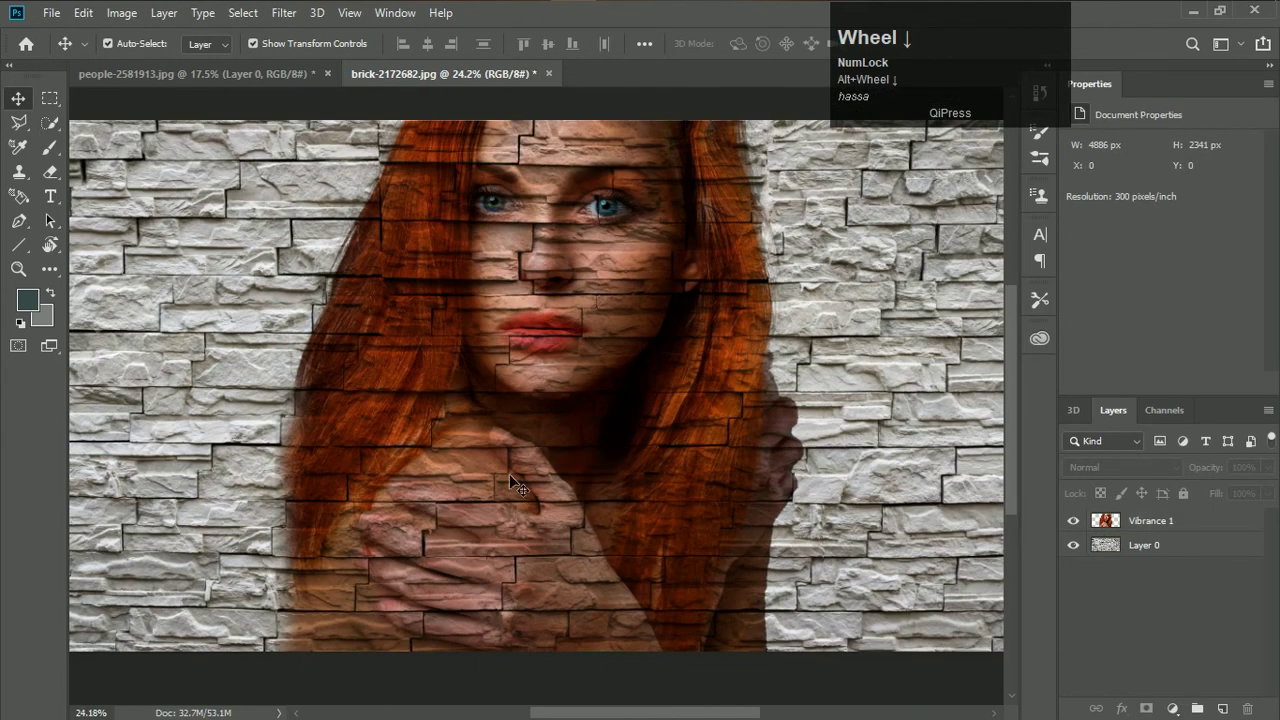
Try to scale the woman layer up to about 117% and undo the scaling
left_click(453, 459)
left_click_drag(810, 658, 895, 702)
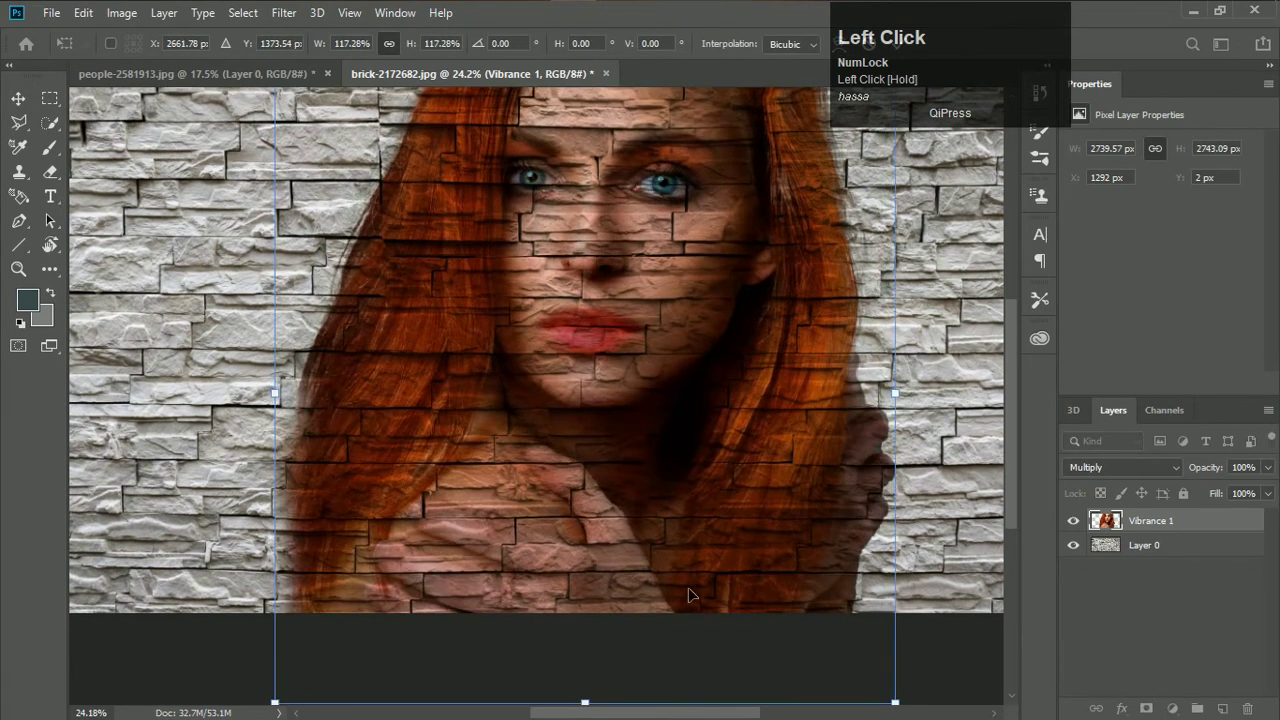
key("ctrl+z")
scroll(553, 444, "down", 2, "alt")
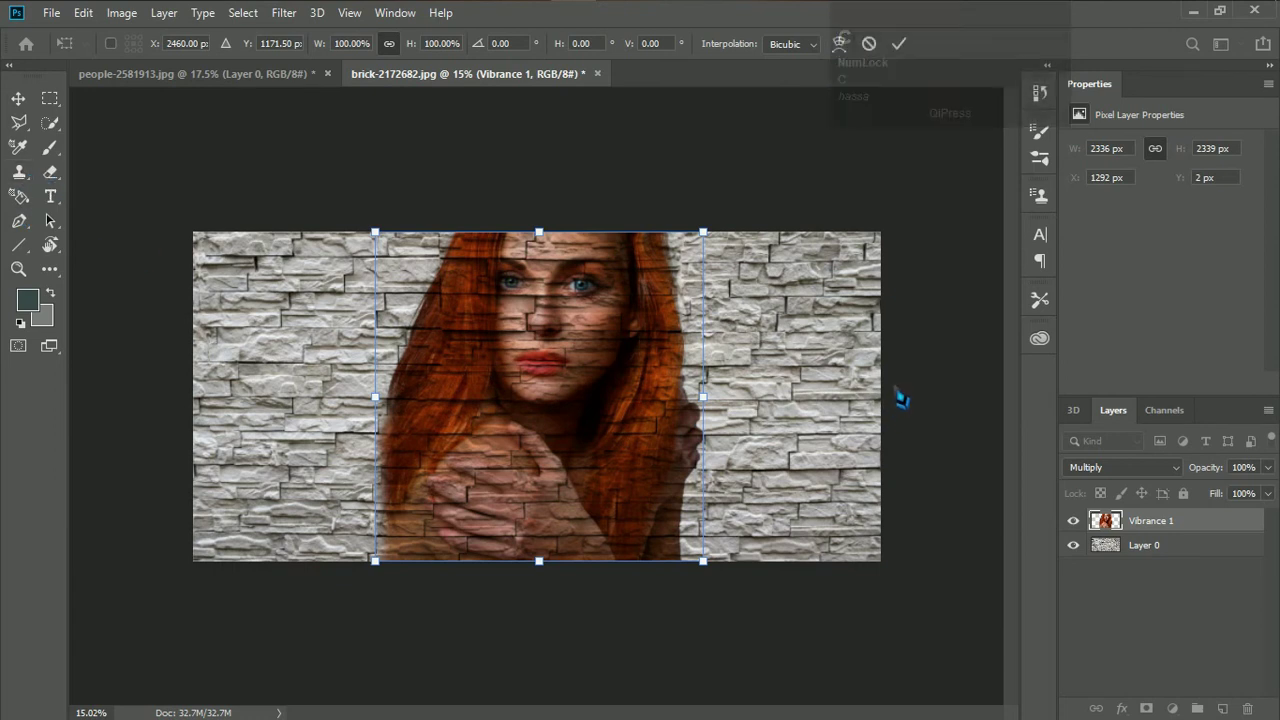
left_click(840, 376)
Crop the stone wall image narrower on both sides of the woman
key("c")
left_click_drag(882, 396, 838, 396)
left_click_drag(241, 401, 292, 395)
left_click(954, 249)
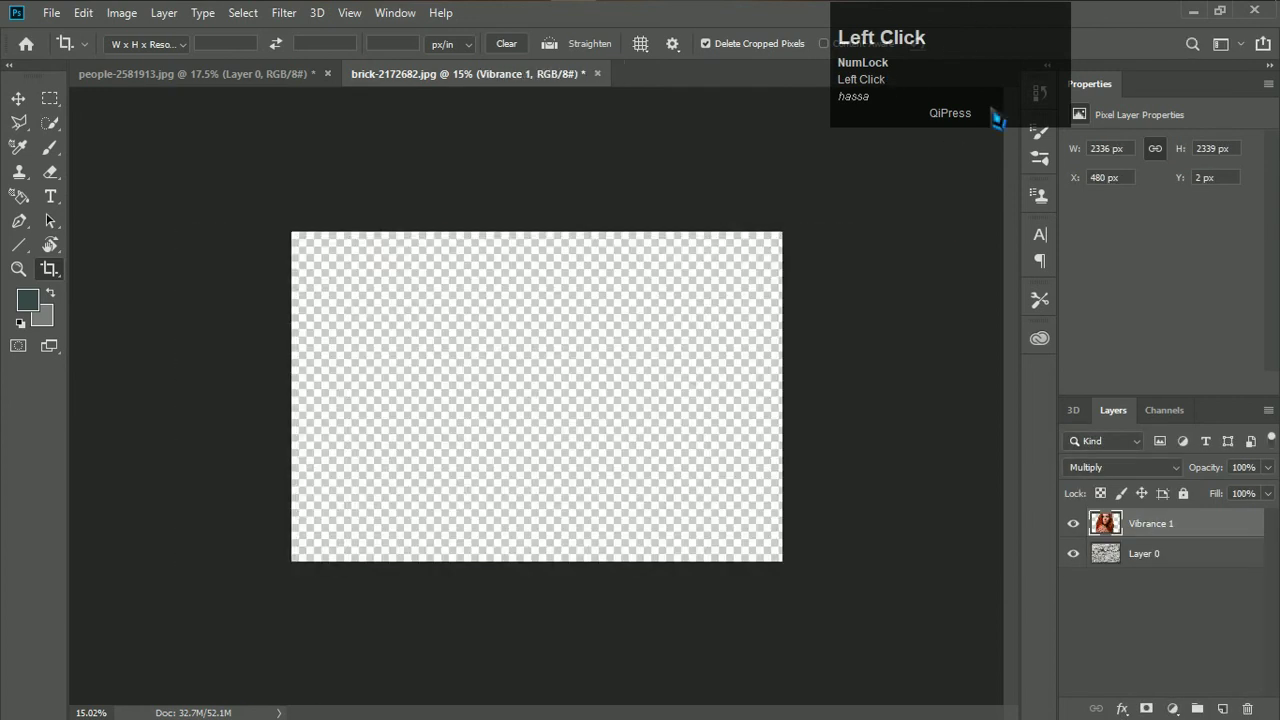
left_click_drag(971, 86, 948, 127)
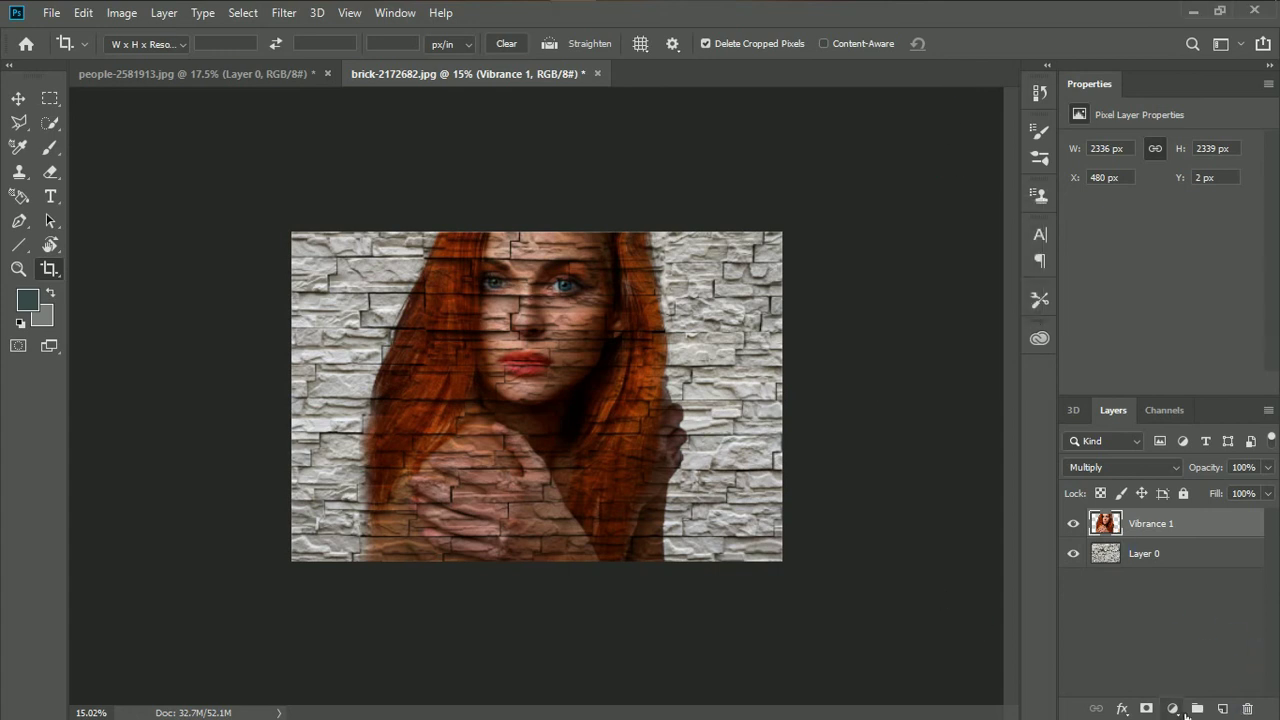
Add a Brightness/Contrast adjustment layer above the woman and set its brightness to 51
left_click(1173, 708)
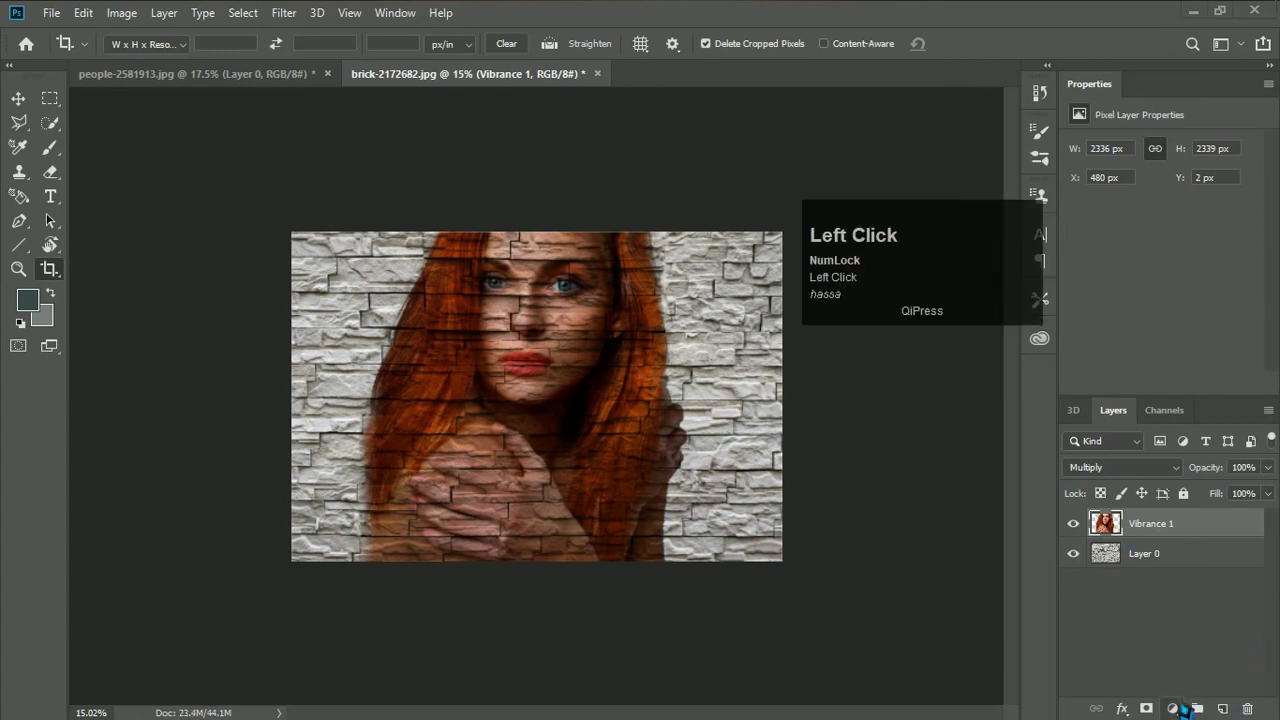
left_click(1187, 710)
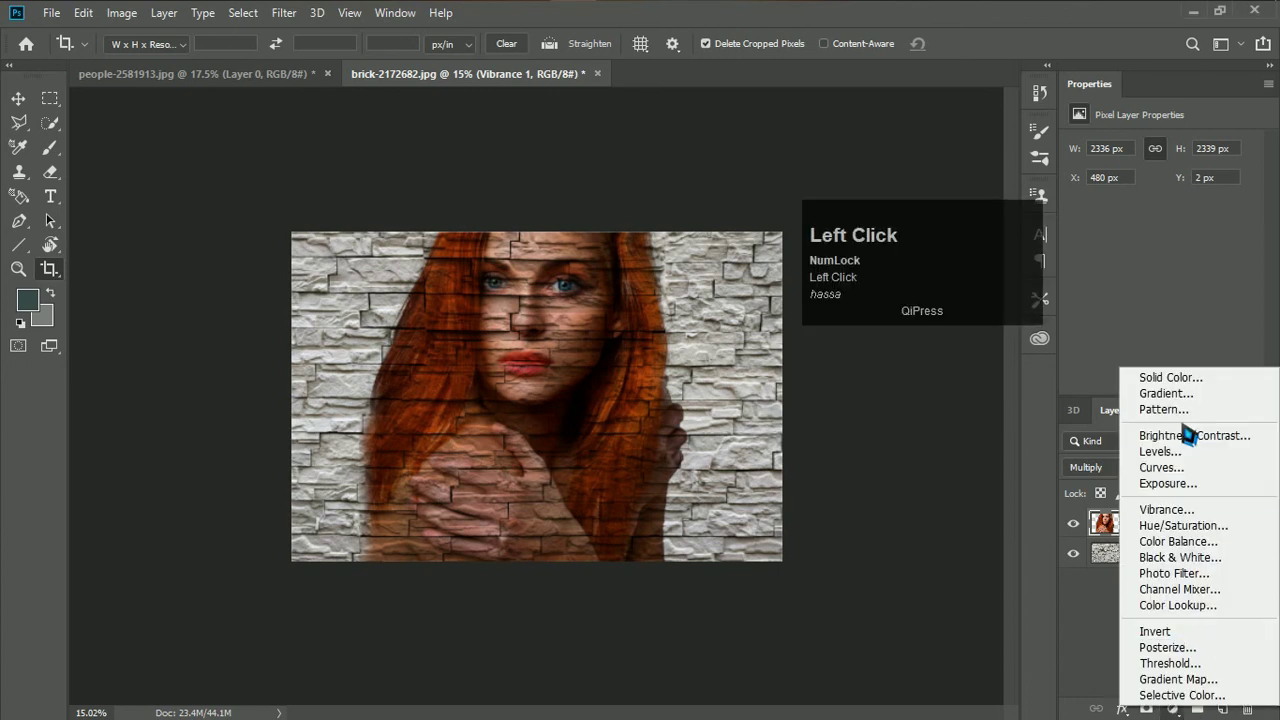
left_click(1175, 434)
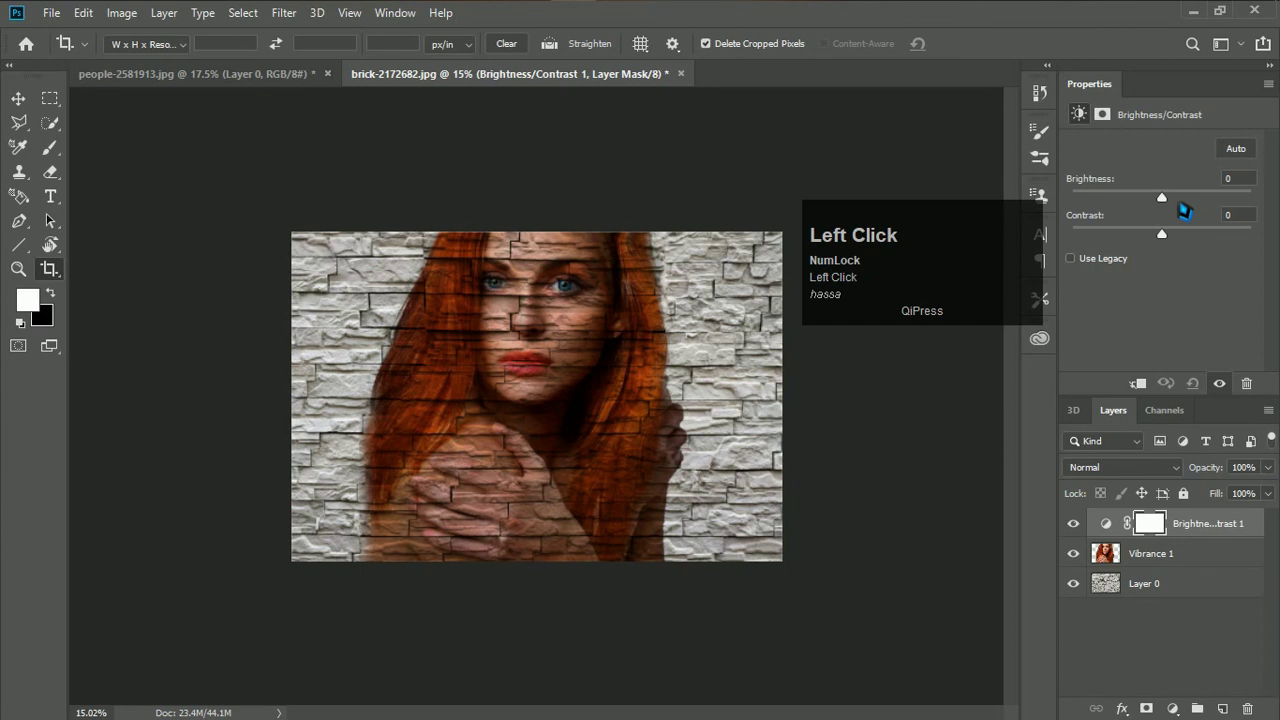
left_click_drag(1179, 205, 1204, 213)
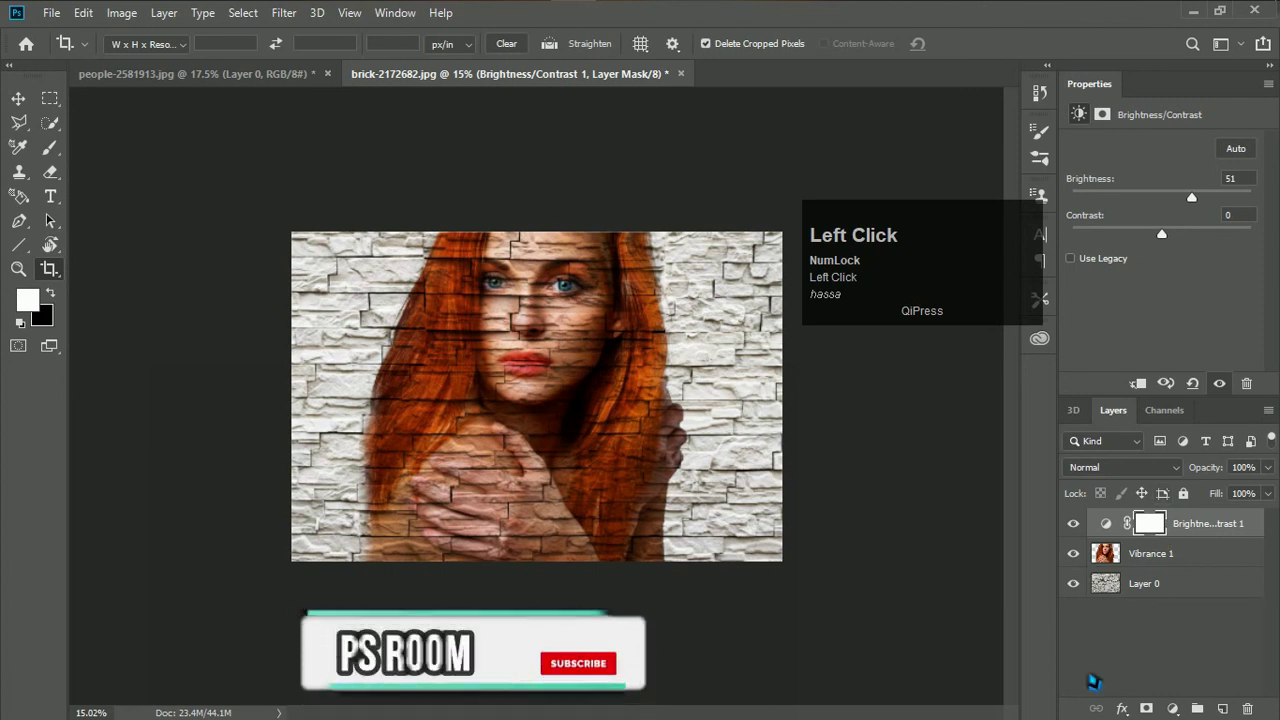
left_click(1100, 620)
scroll(523, 371, "up", 3)
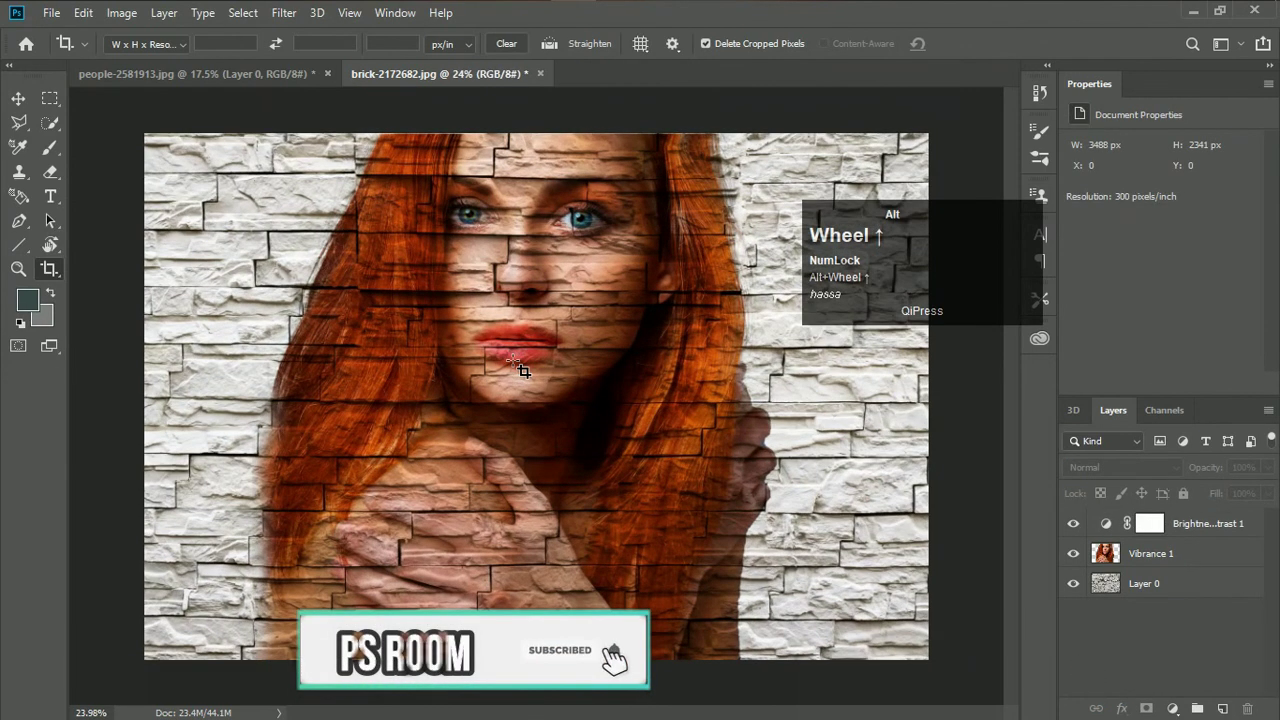